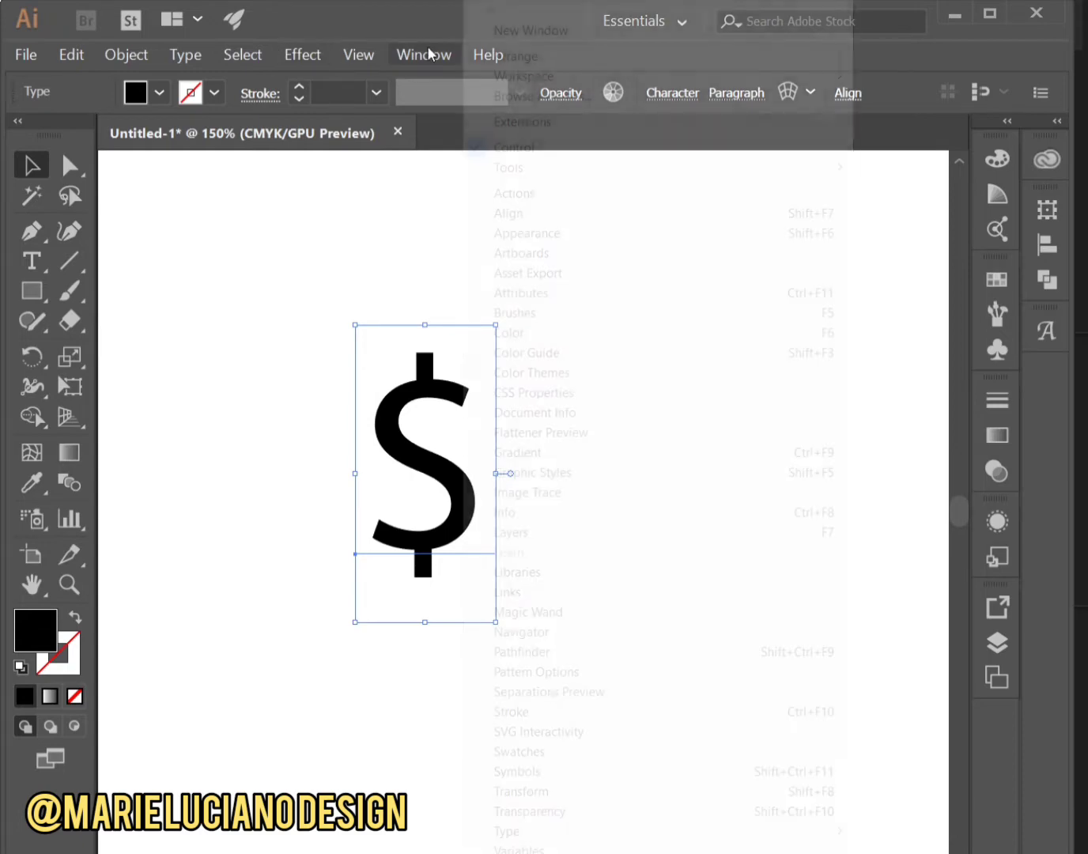
# Display the Character settings, dock their panel group with the collapsed type panels, and expand Character there
pyautogui.moveTo(578, 835)
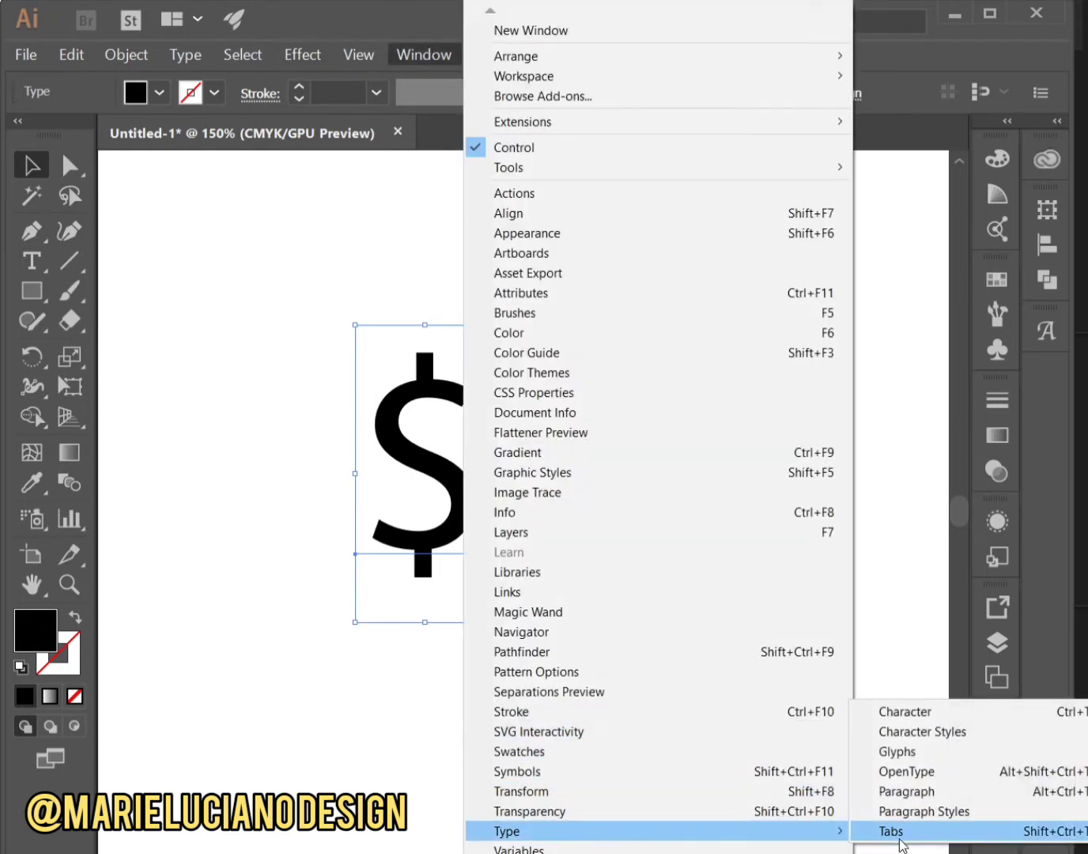
pyautogui.click(922, 714)
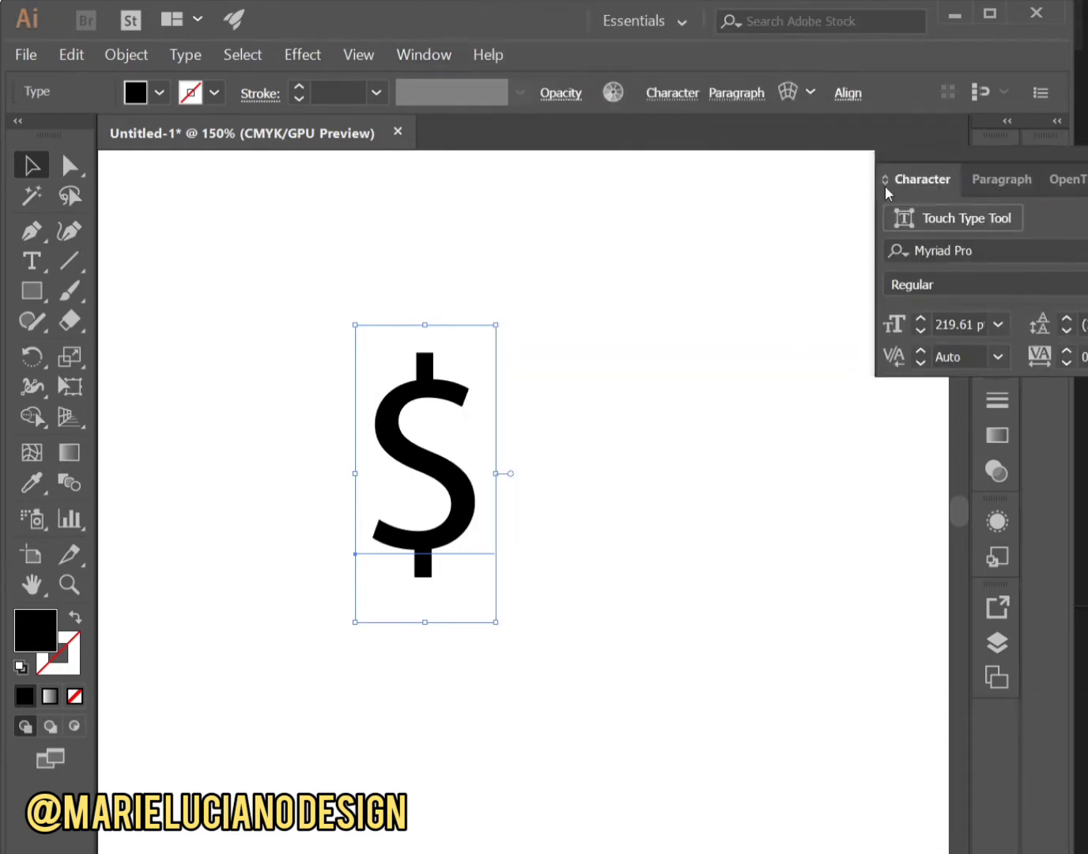
pyautogui.moveTo(910, 180); pyautogui.dragTo(1045, 332)
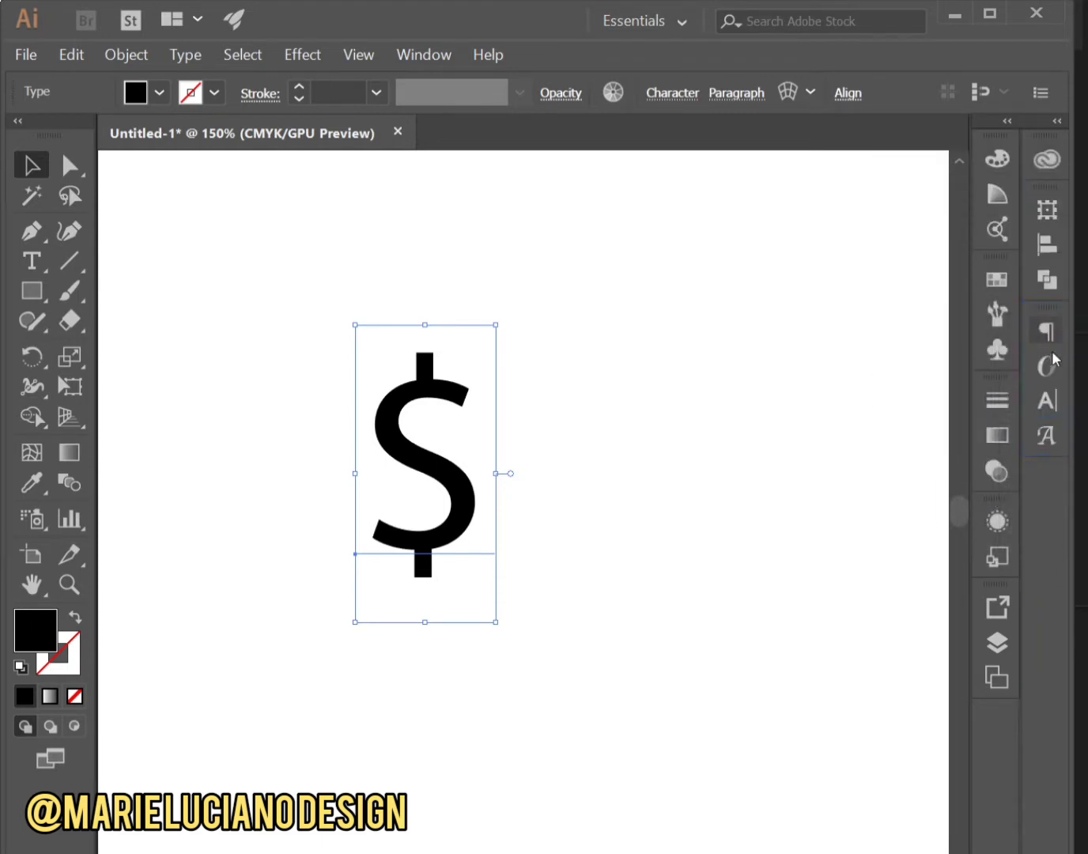
pyautogui.click(1048, 402)
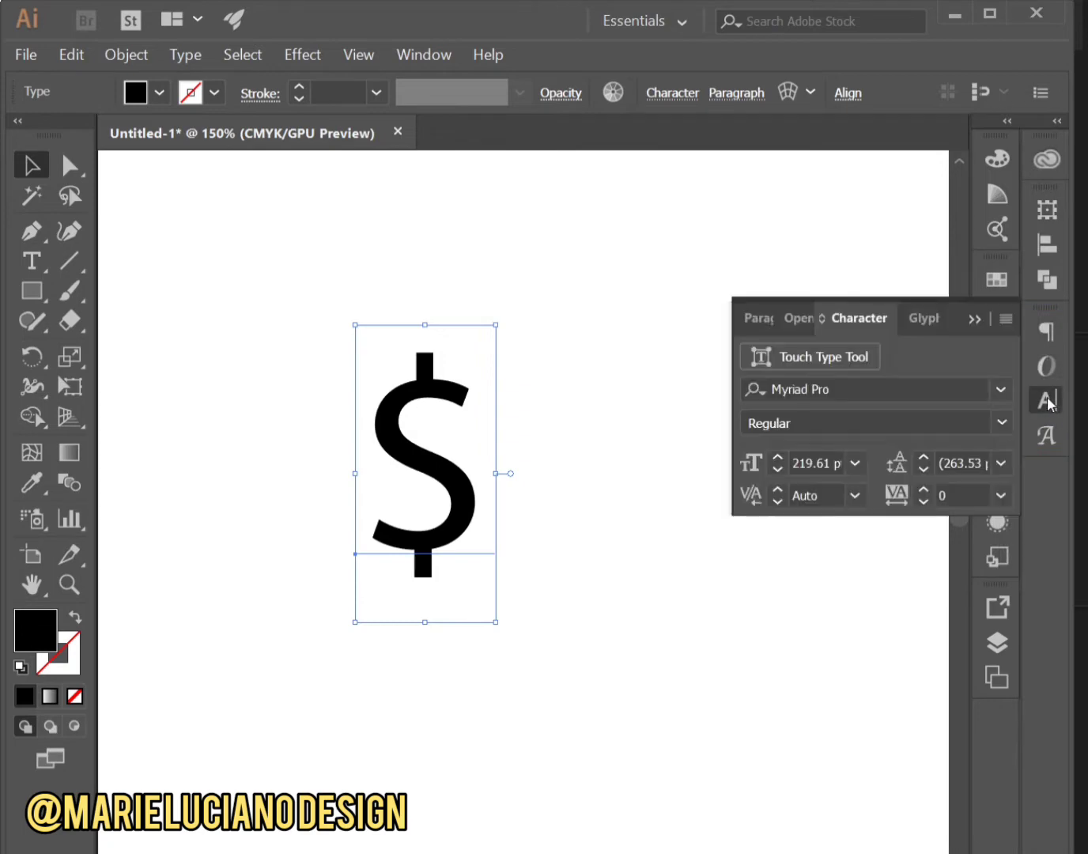
# Change the dollar sign's font to Arial Bold
pyautogui.click(1001, 391)
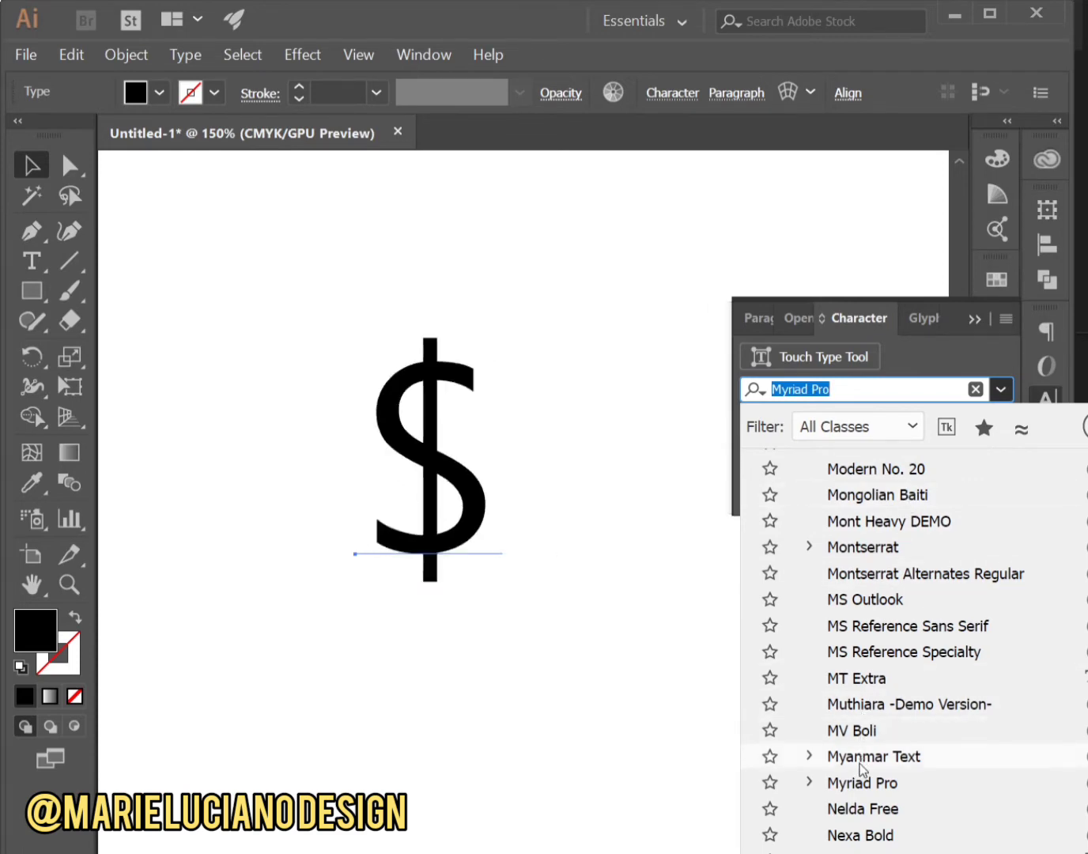
pyautogui.write('ar')
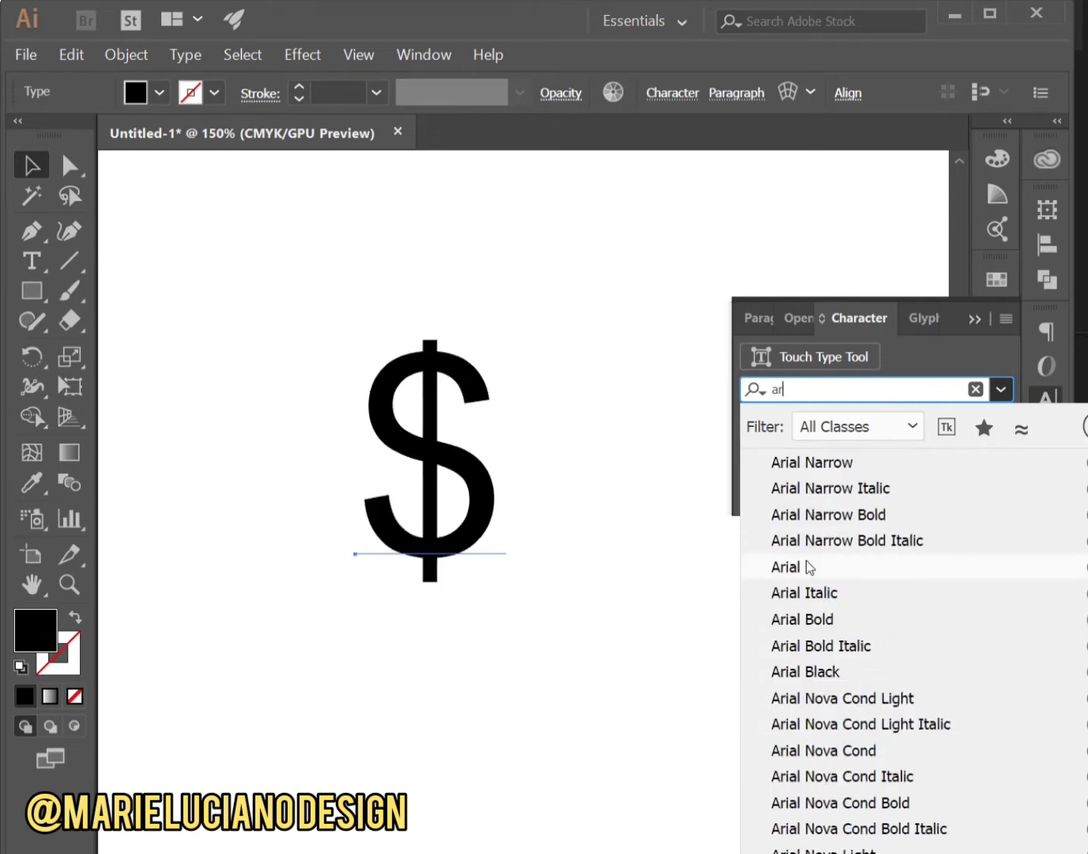
pyautogui.click(802, 620)
pyautogui.click(967, 321)
pyautogui.click(765, 480)
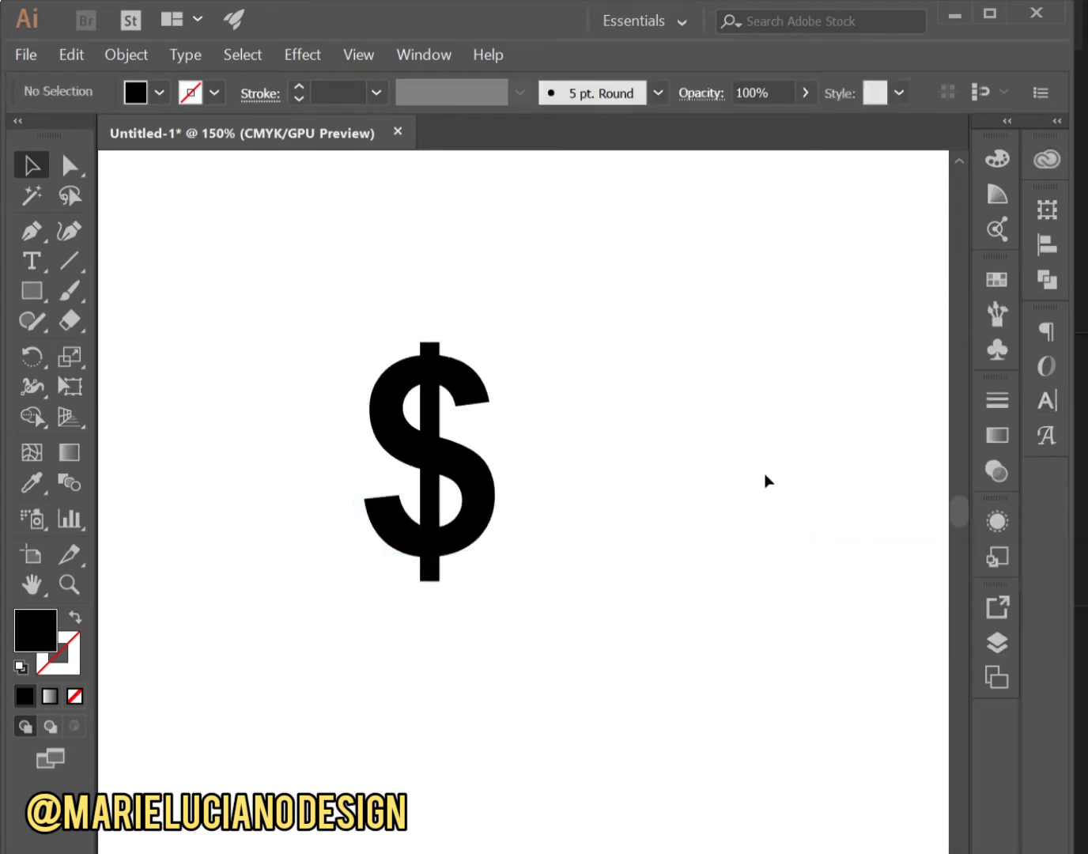
# Move the dollar sign toward the middle of the canvas and enlarge it to about 1.4 times its size
pyautogui.moveTo(483, 503); pyautogui.dragTo(592, 519)
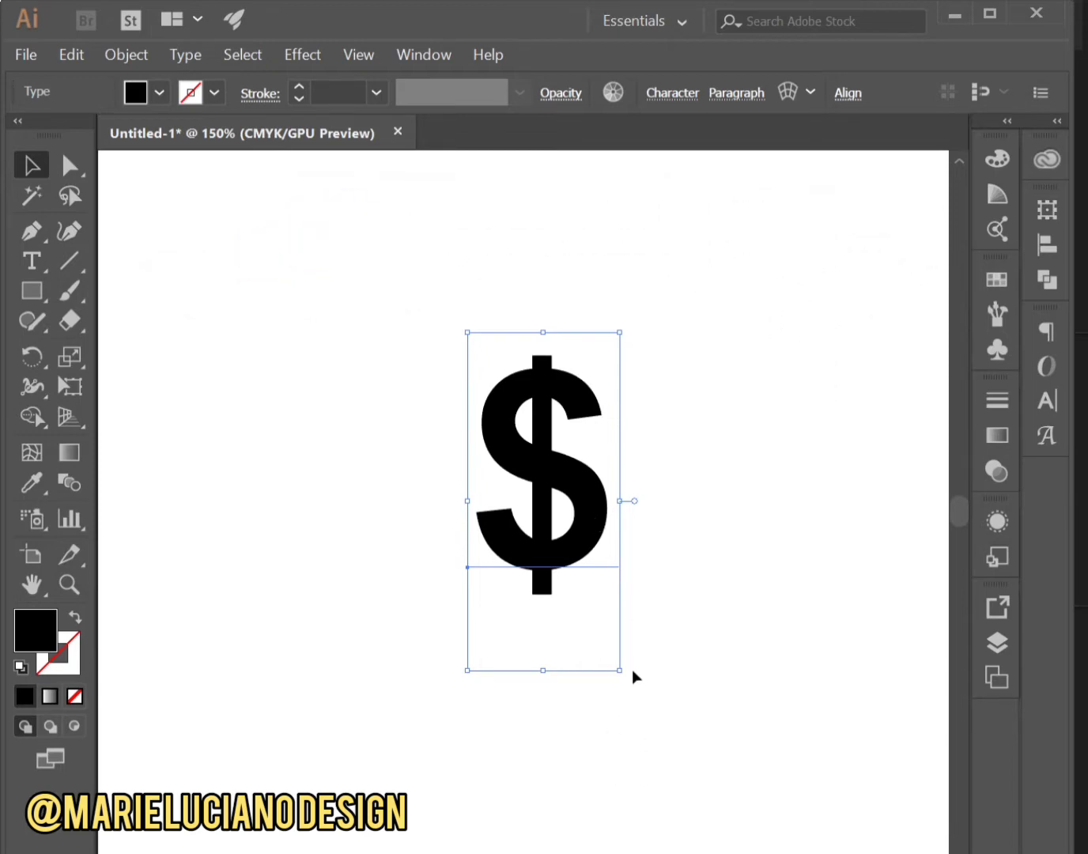
pyautogui.moveTo(618, 672); pyautogui.dragTo(724, 795)
pyautogui.click(748, 650)
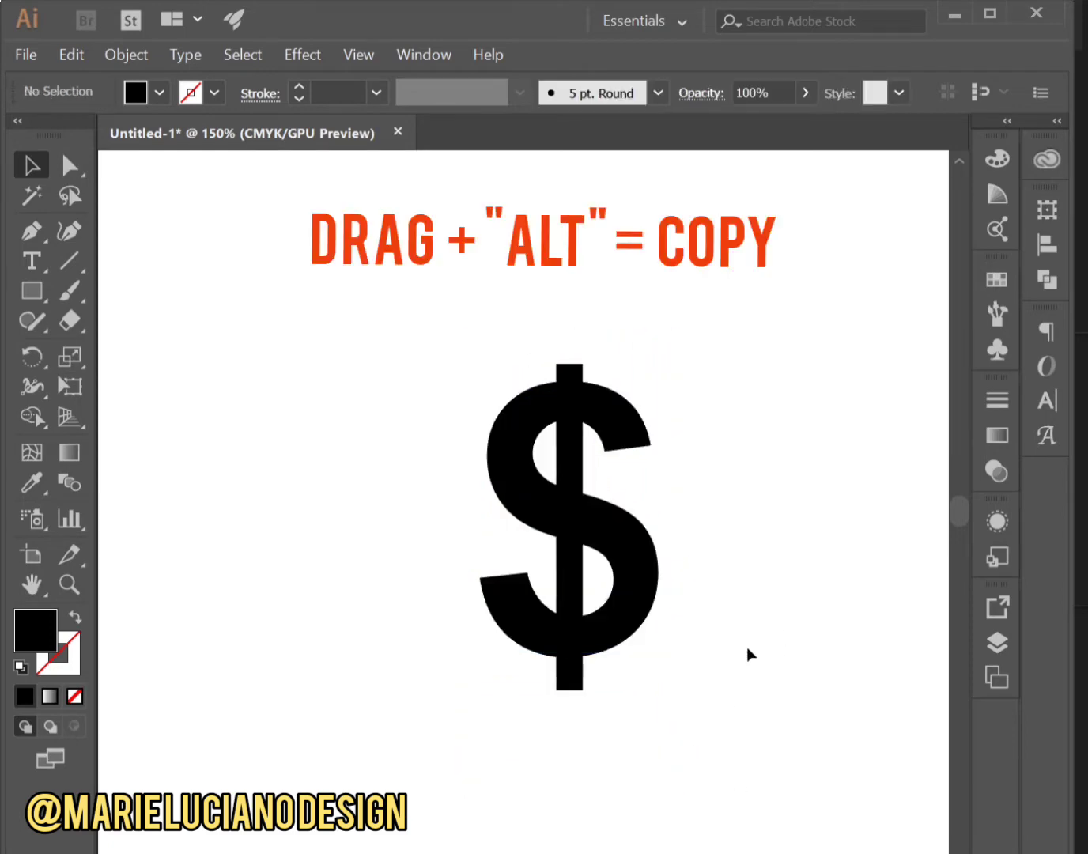
# Duplicate the large dollar sign, shrink the copy to about a third, and place it to the left of the original
pyautogui.moveTo(605, 584); pyautogui.dragTo(374, 449)
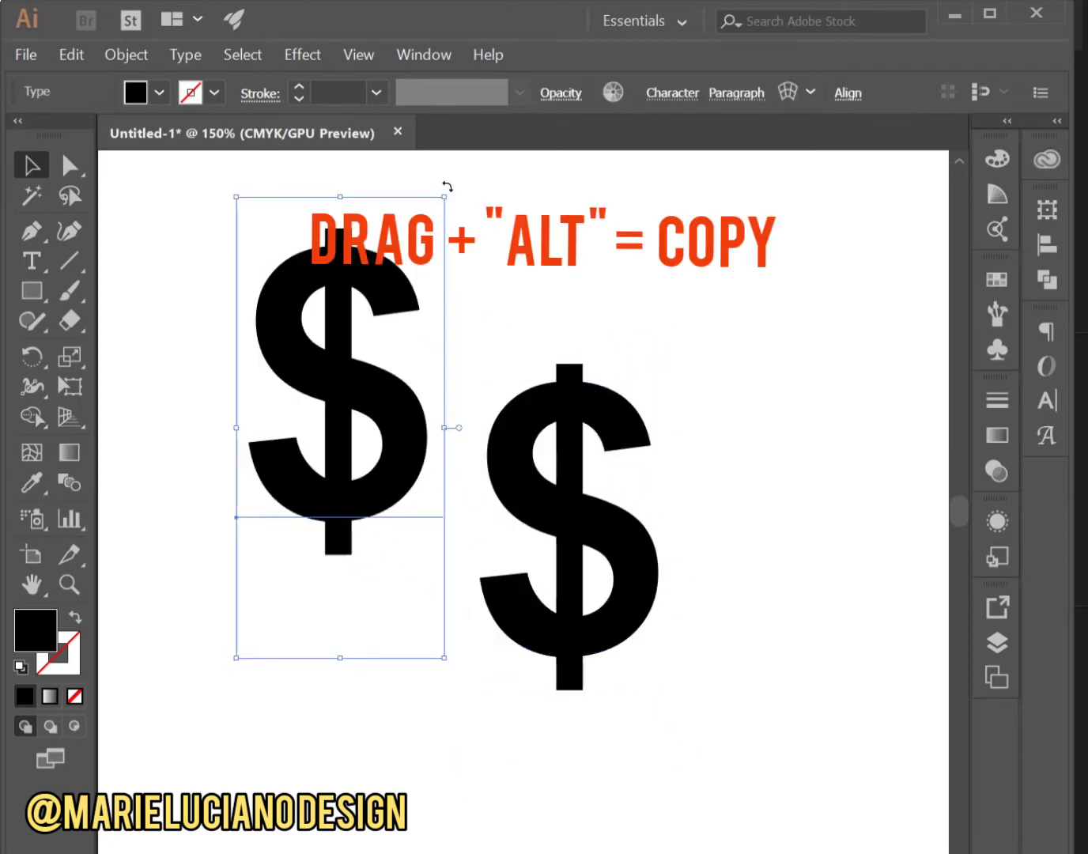
pyautogui.moveTo(447, 195); pyautogui.dragTo(304, 504)
pyautogui.moveTo(295, 570); pyautogui.dragTo(300, 387)
# Convert the large dollar sign from live text to outlines
pyautogui.click(559, 474)
pyautogui.click(188, 54)
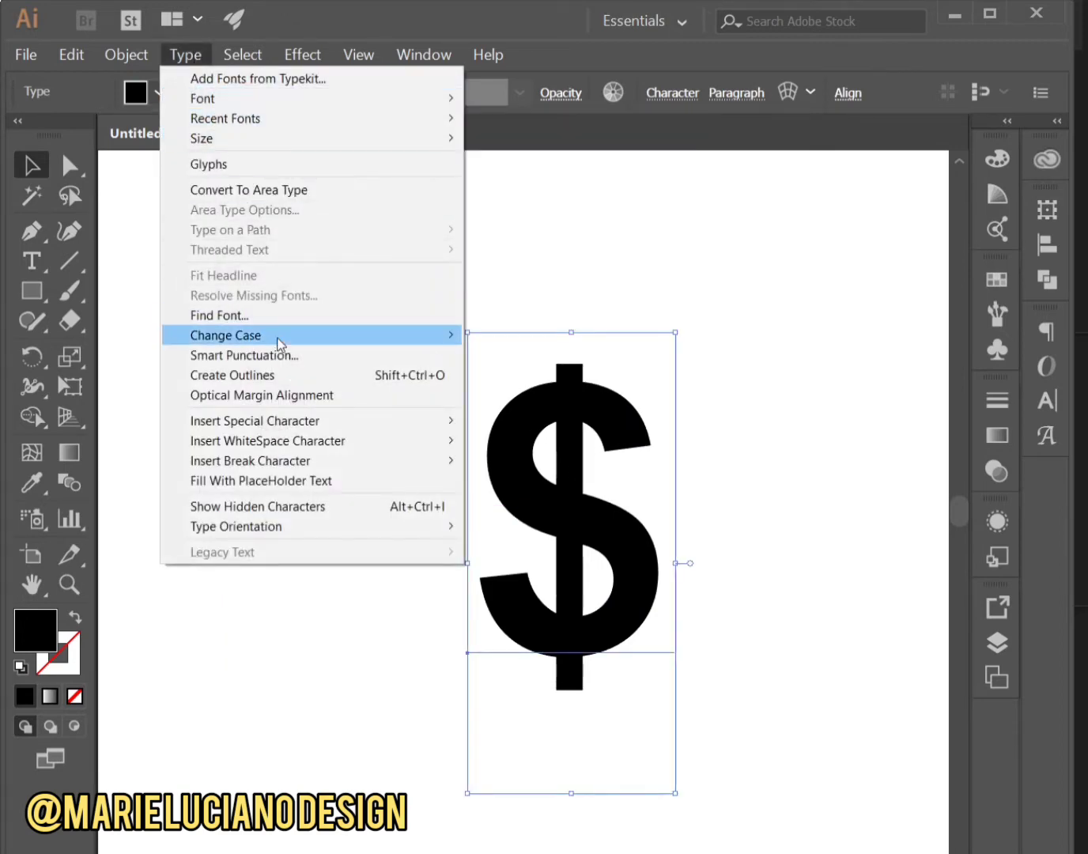
pyautogui.click(292, 377)
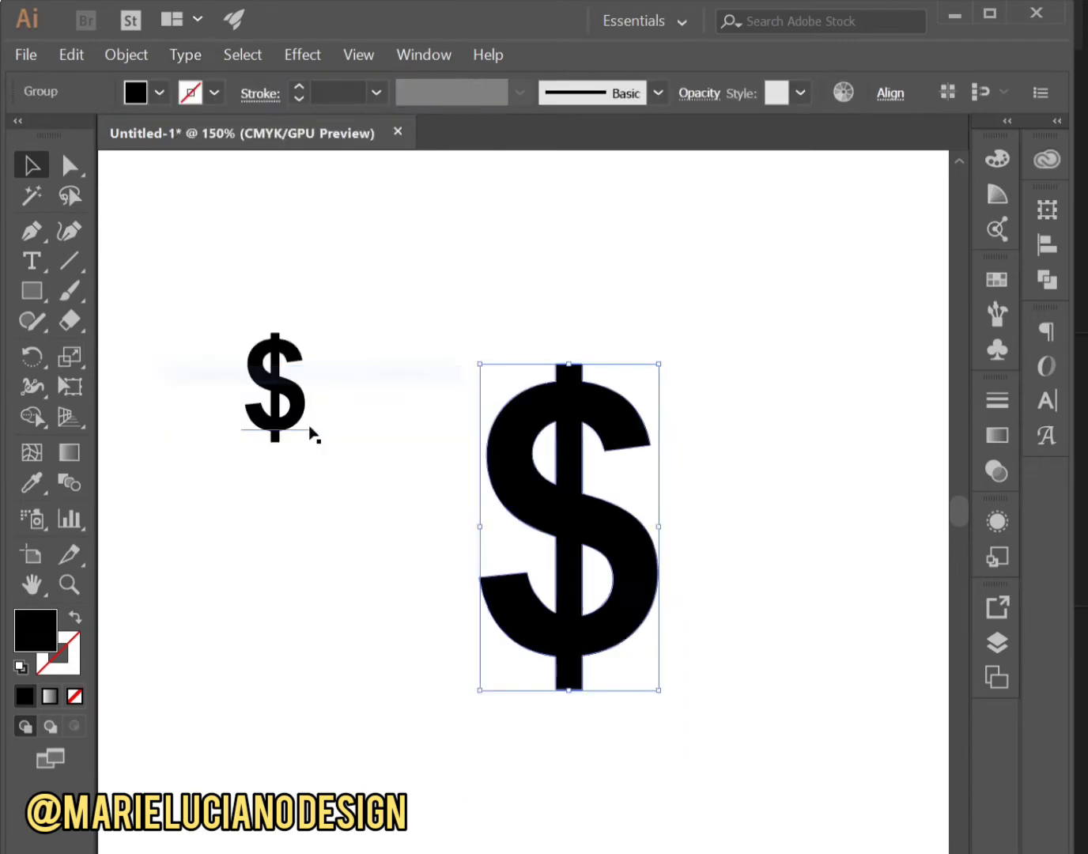
# Fill the outlined dollar sign with a bright golden yellow at a hue of 50°
pyautogui.doubleClick(47, 623)
pyautogui.click(865, 353)
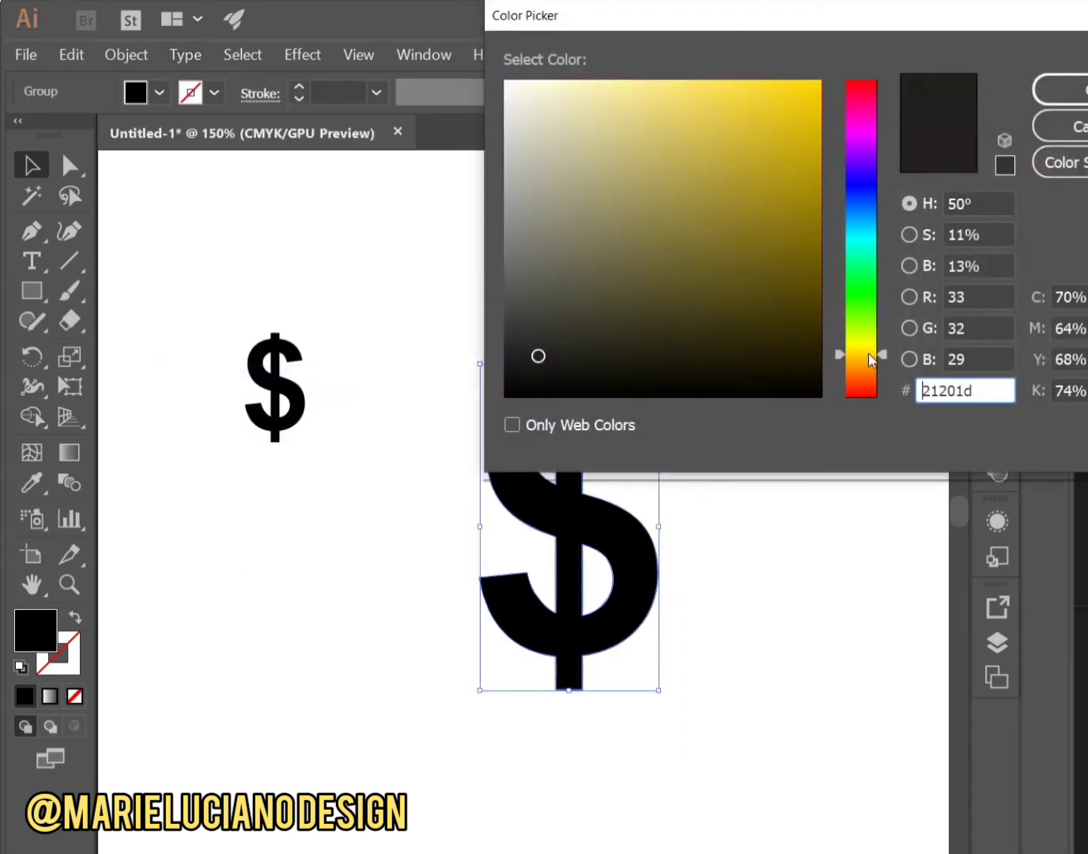
pyautogui.moveTo(821, 170); pyautogui.dragTo(837, 73)
pyautogui.click(1060, 87)
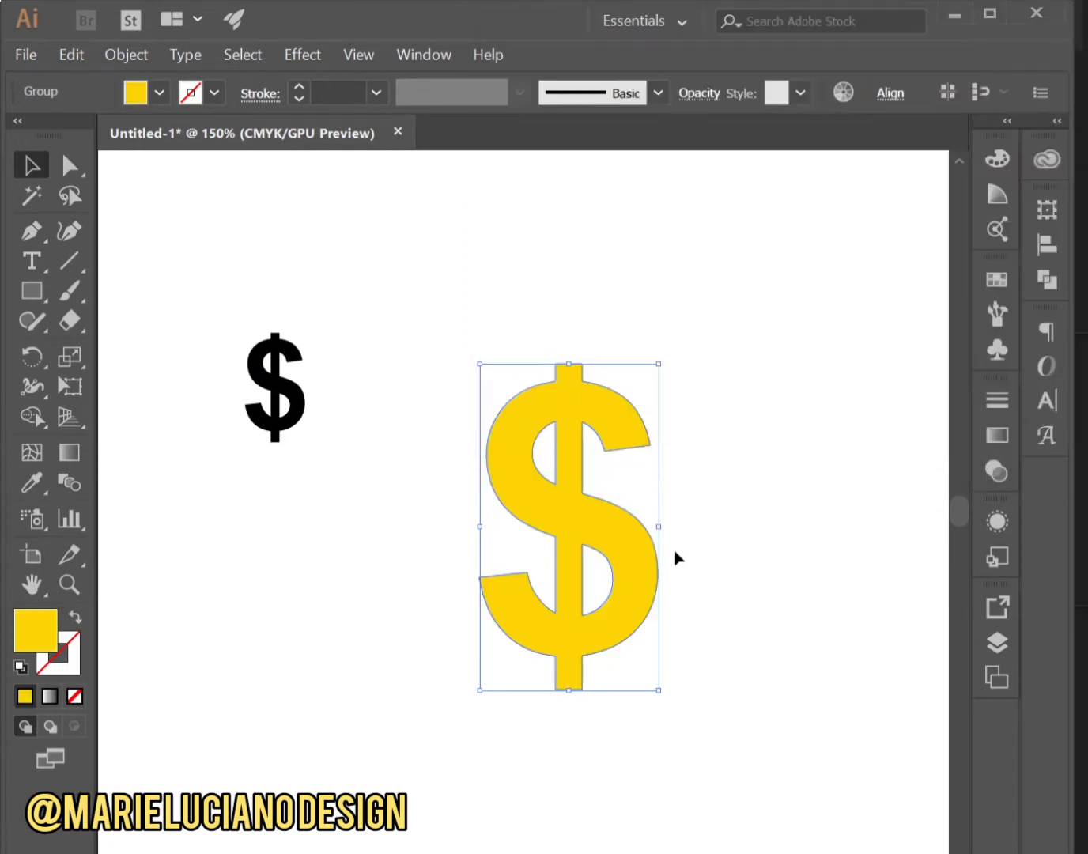
# Start a 3D Extrude & Bevel effect on the yellow dollar sign with the preview enabled
pyautogui.click(674, 550)
pyautogui.click(601, 516)
pyautogui.moveTo(375, 321); pyautogui.dragTo(356, 308)
pyautogui.click(303, 55)
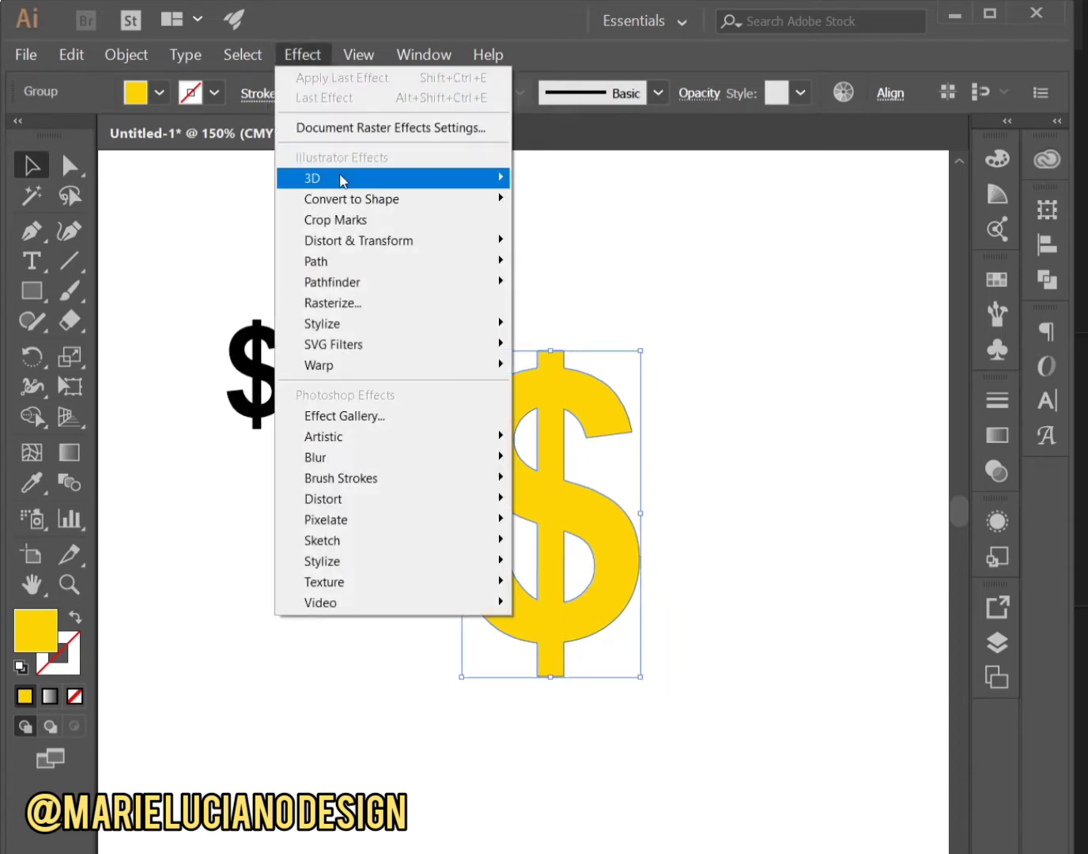
pyautogui.moveTo(341, 180)
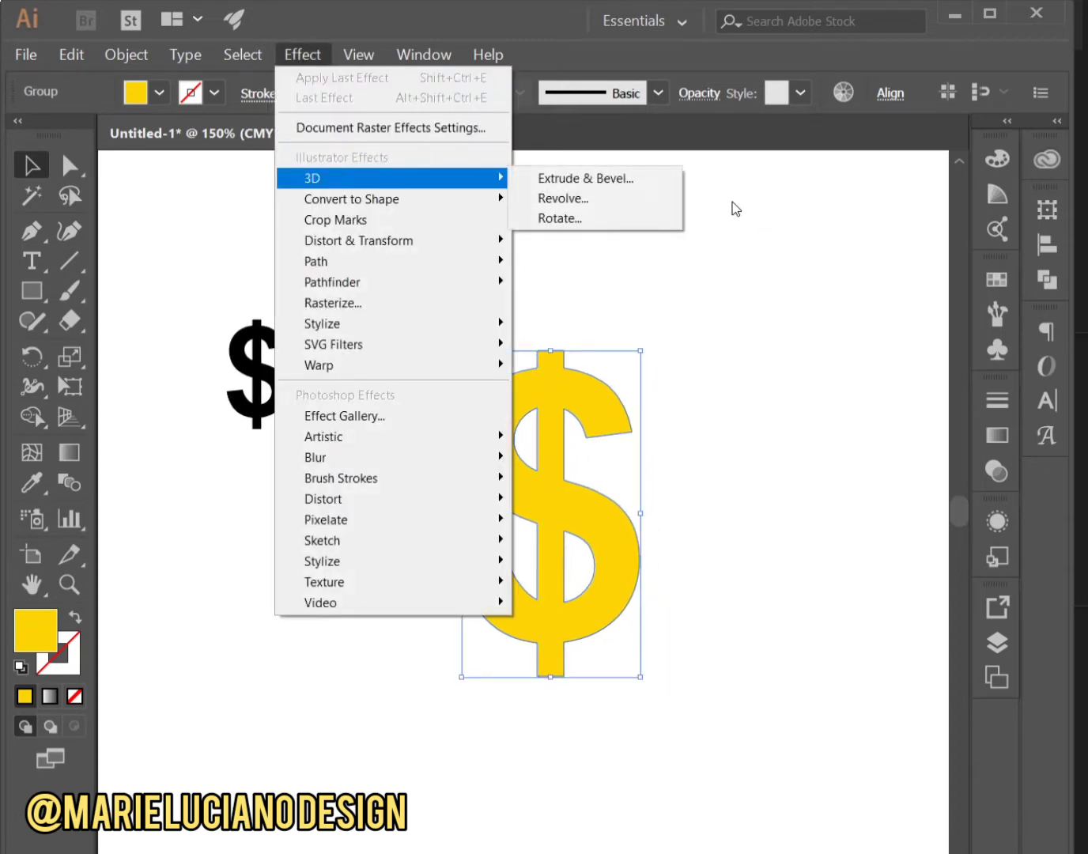
pyautogui.click(674, 183)
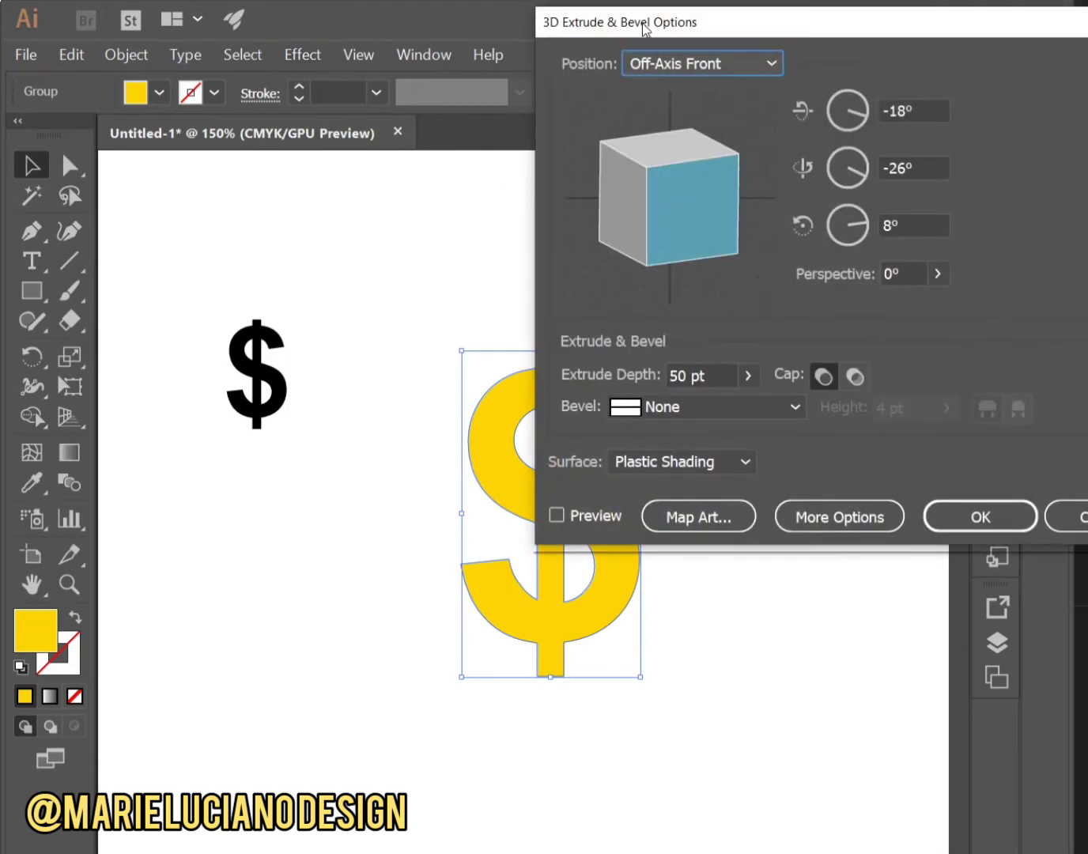
pyautogui.click(557, 516)
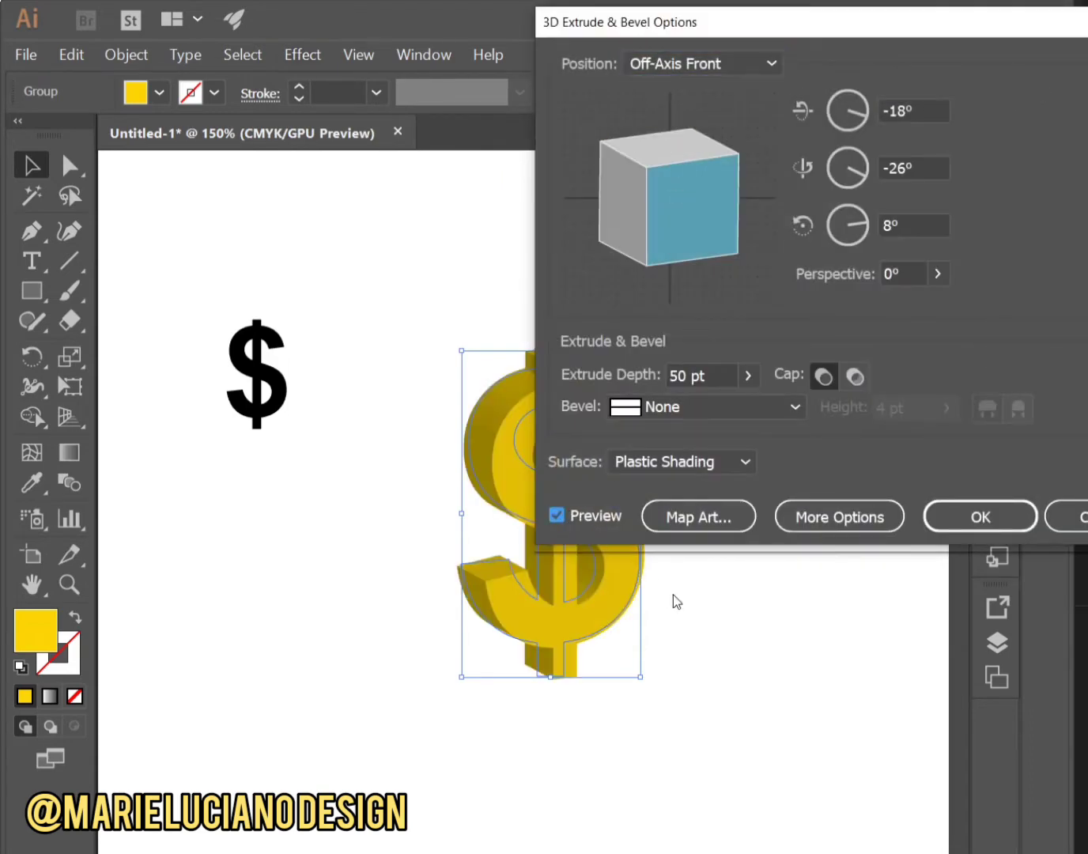
# Try the Off-Axis Left and Off-Axis Right positions, and rotate the extruded symbol freely to about -20°, 35° and -11°
pyautogui.click(692, 68)
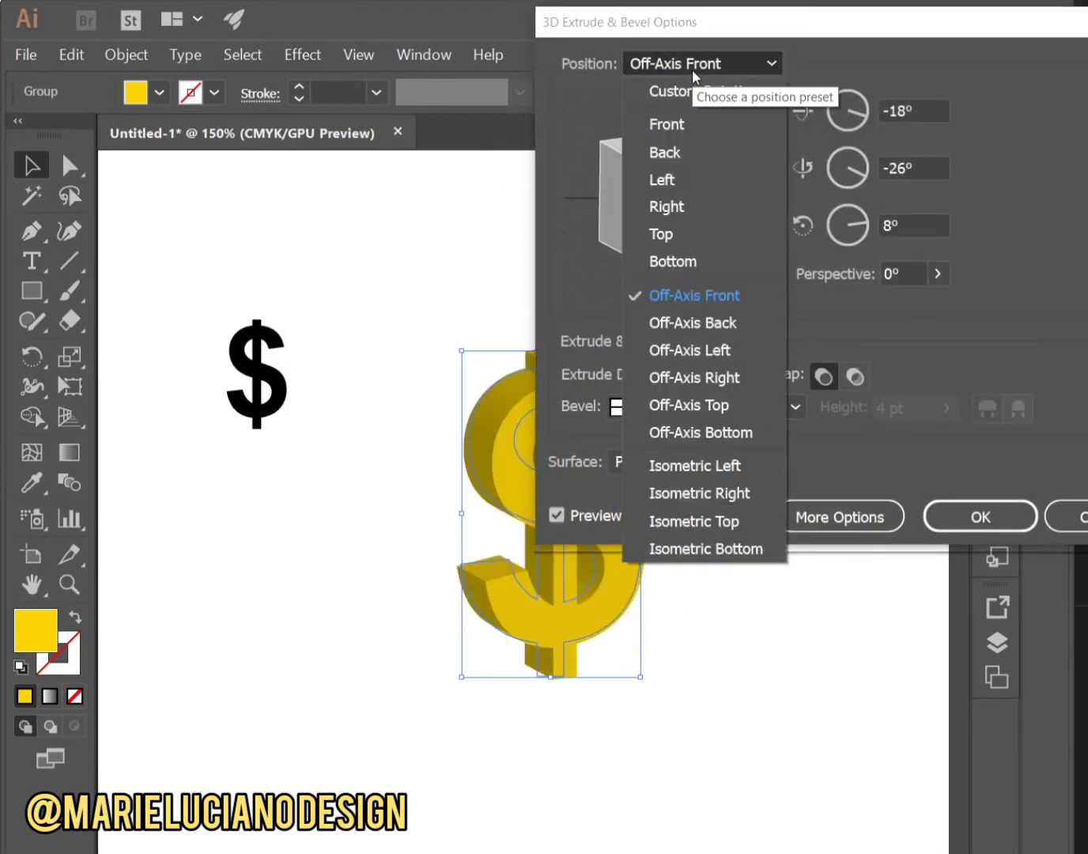
pyautogui.click(716, 350)
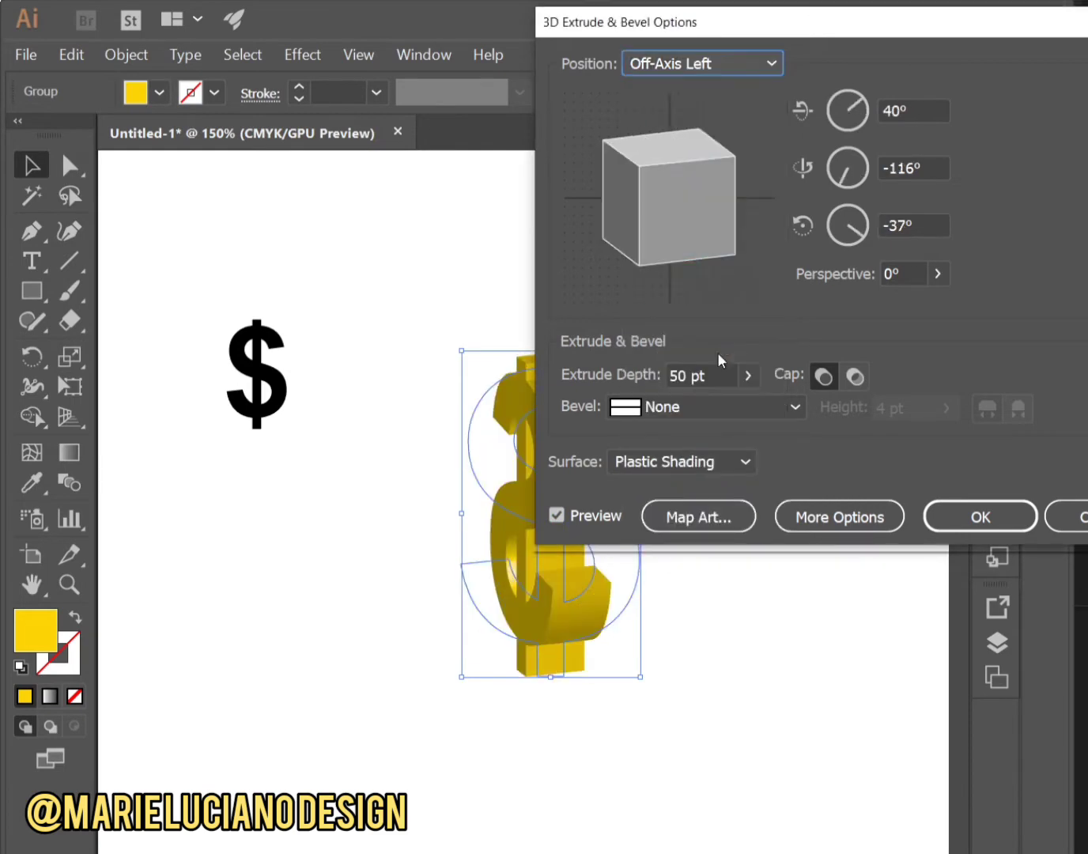
pyautogui.click(726, 67)
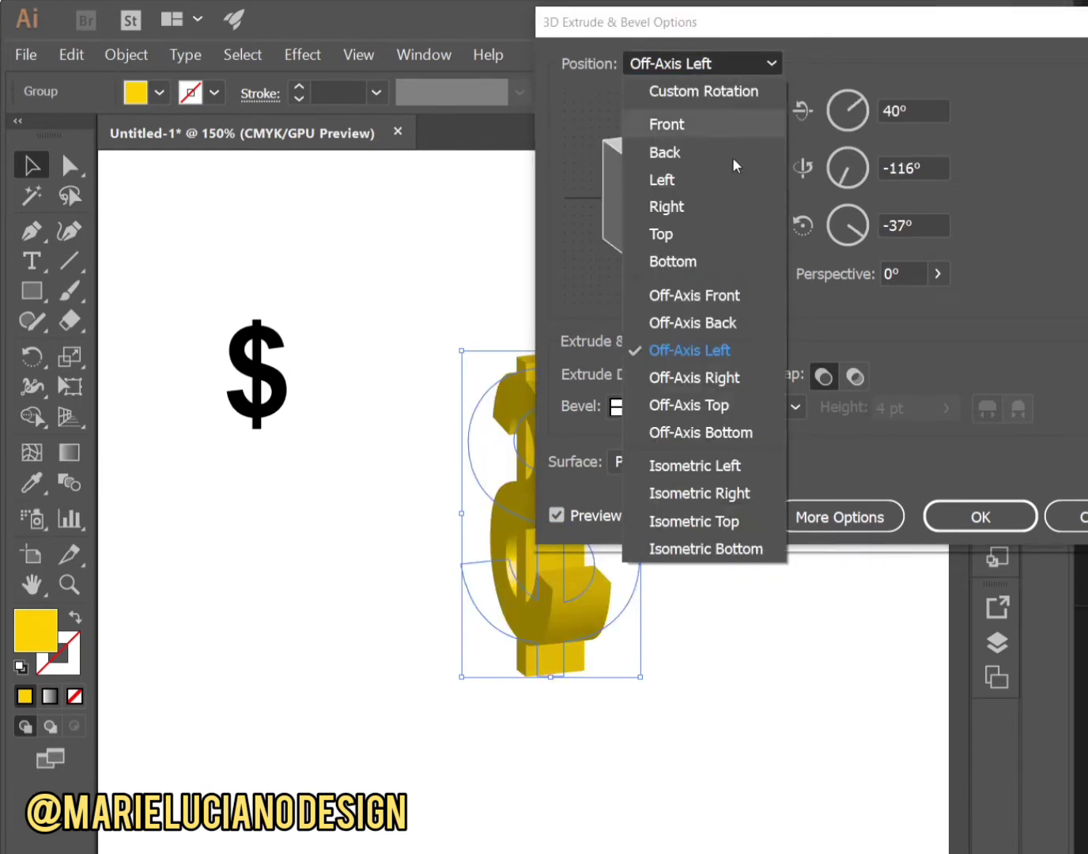
pyautogui.click(746, 375)
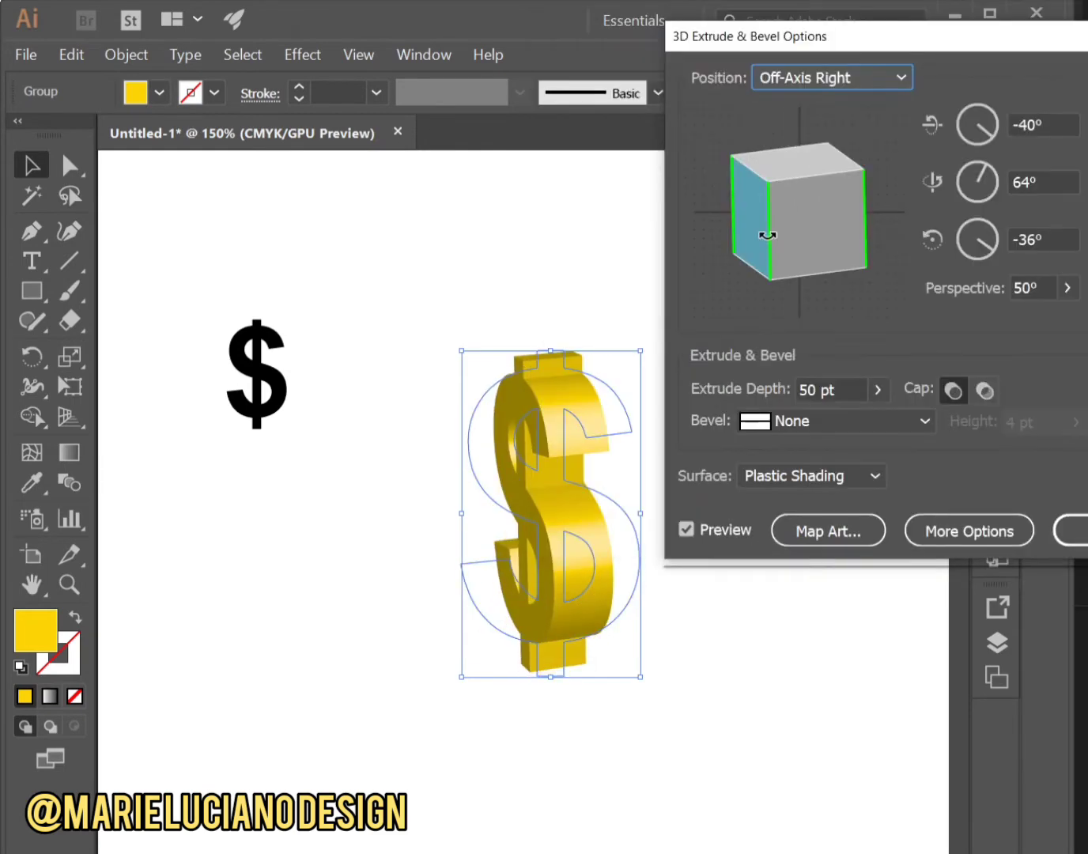
pyautogui.moveTo(767, 235); pyautogui.dragTo(808, 234)
# Set the extrusion's perspective to 100° and its extrude depth to 50 pt
pyautogui.doubleClick(1027, 288)
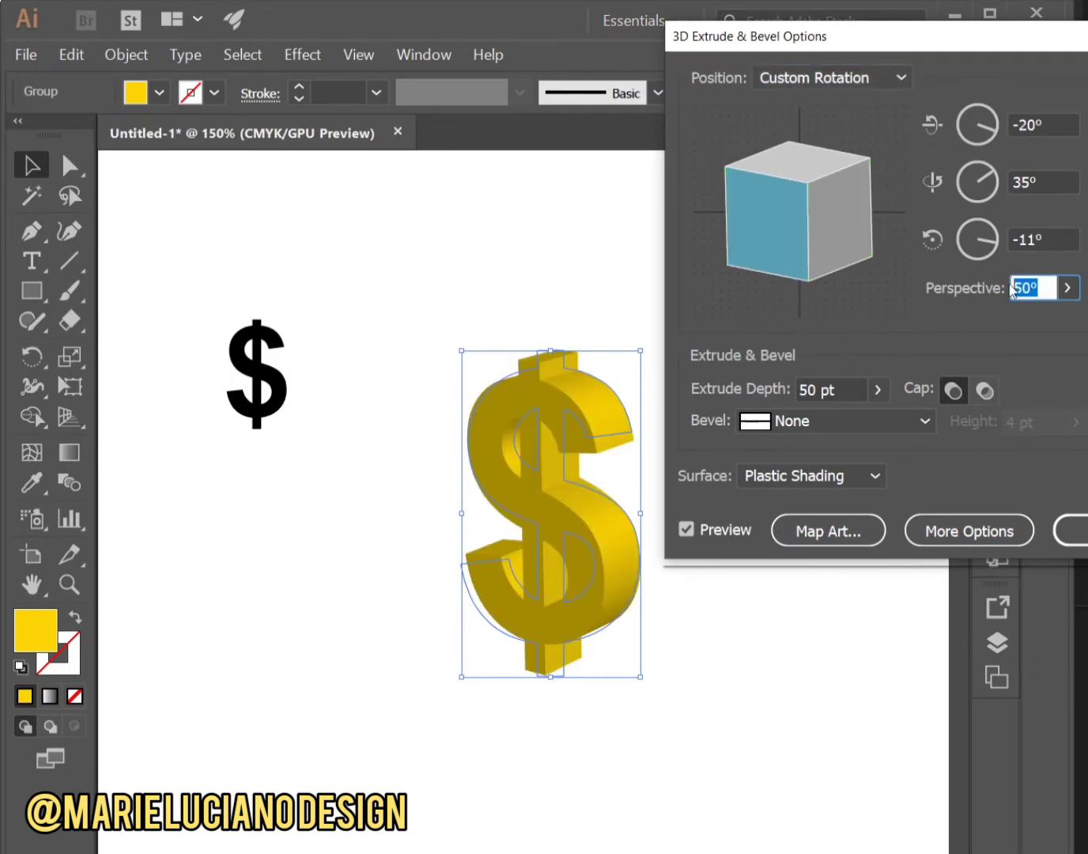
pyautogui.write('100')
pyautogui.press('Tab')
pyautogui.press('BackSpace')
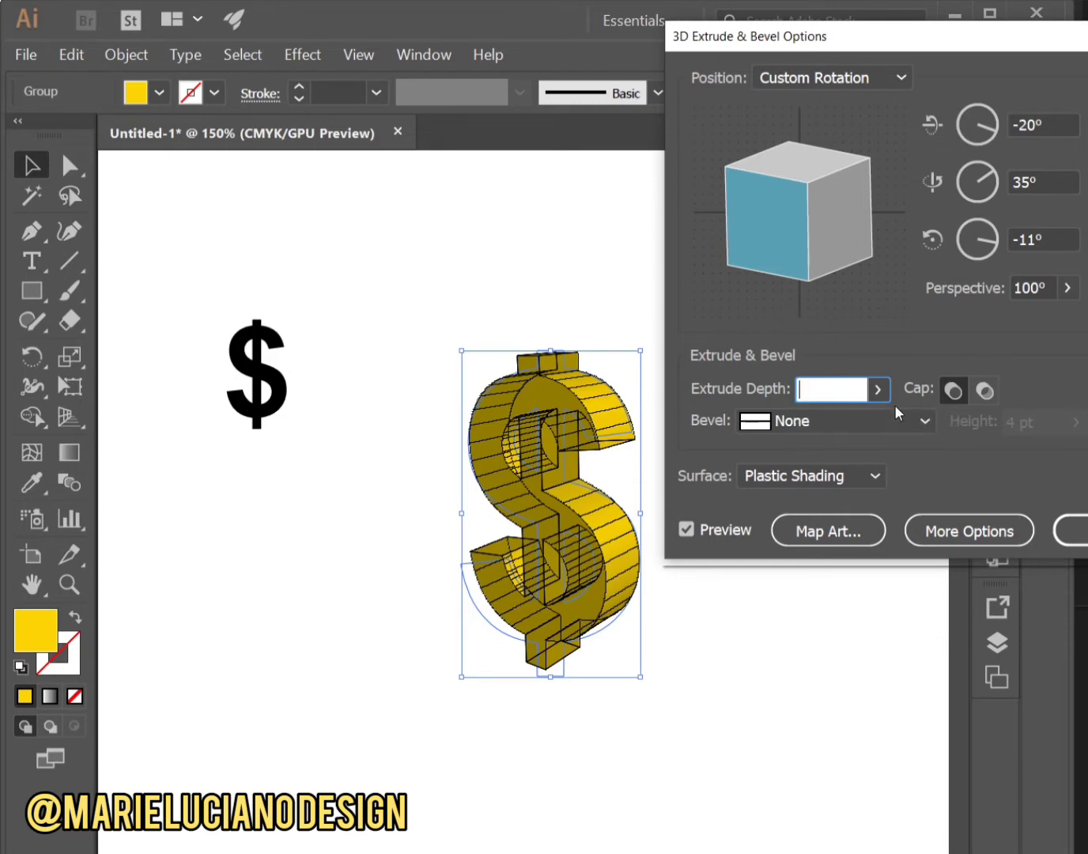
pyautogui.write('50')
pyautogui.press('Tab')
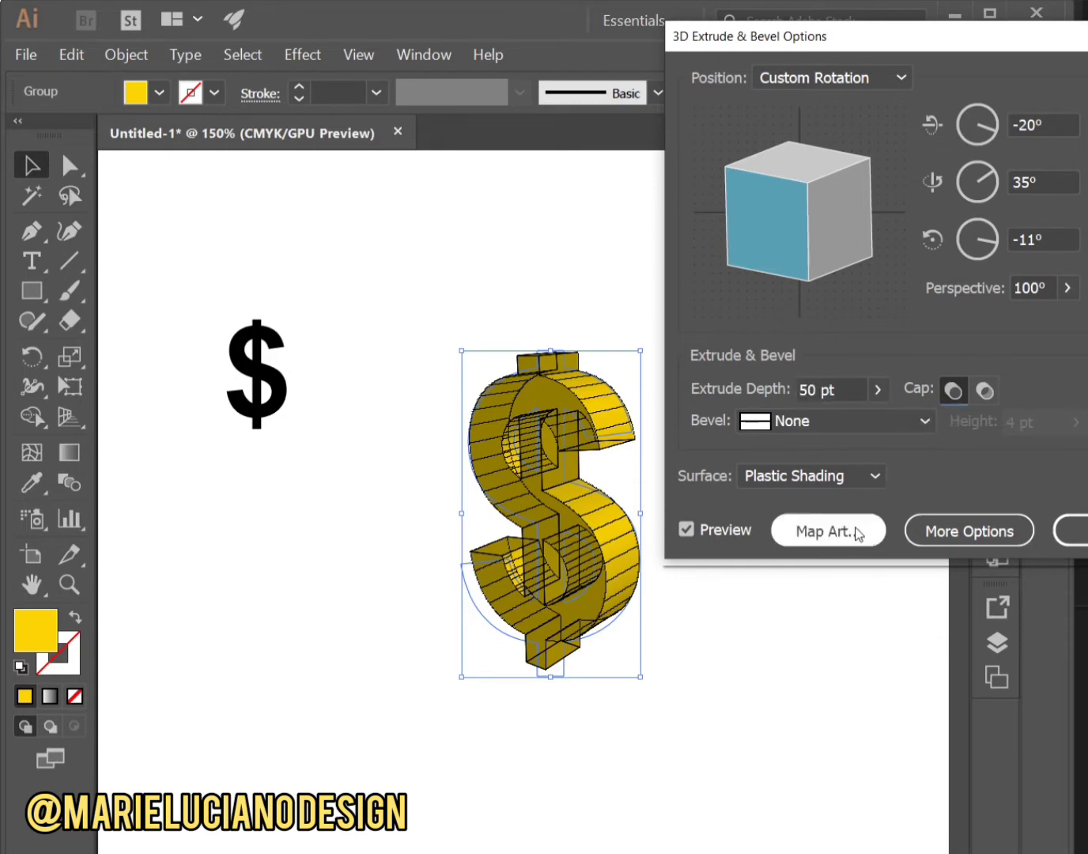
# In the extended surface options, move the light to the shading sphere's upper-left edge and set the blend steps to 80
pyautogui.click(943, 529)
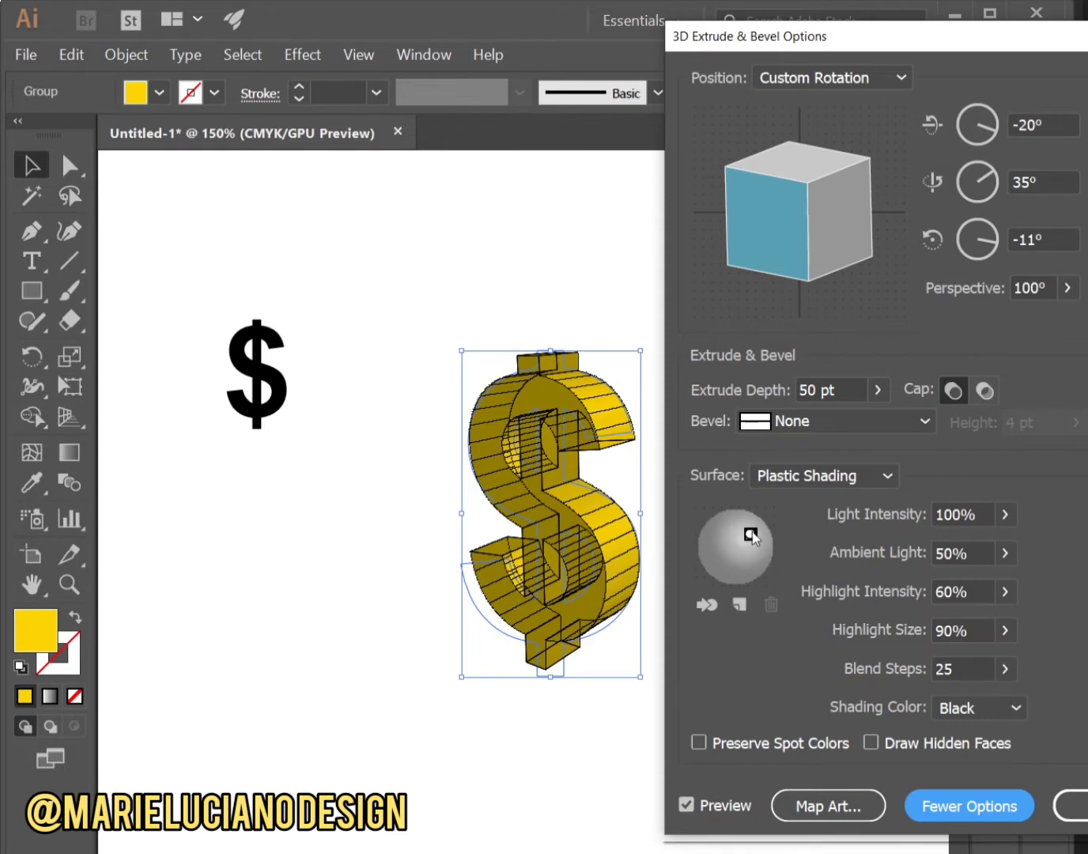
pyautogui.moveTo(752, 534); pyautogui.dragTo(710, 521)
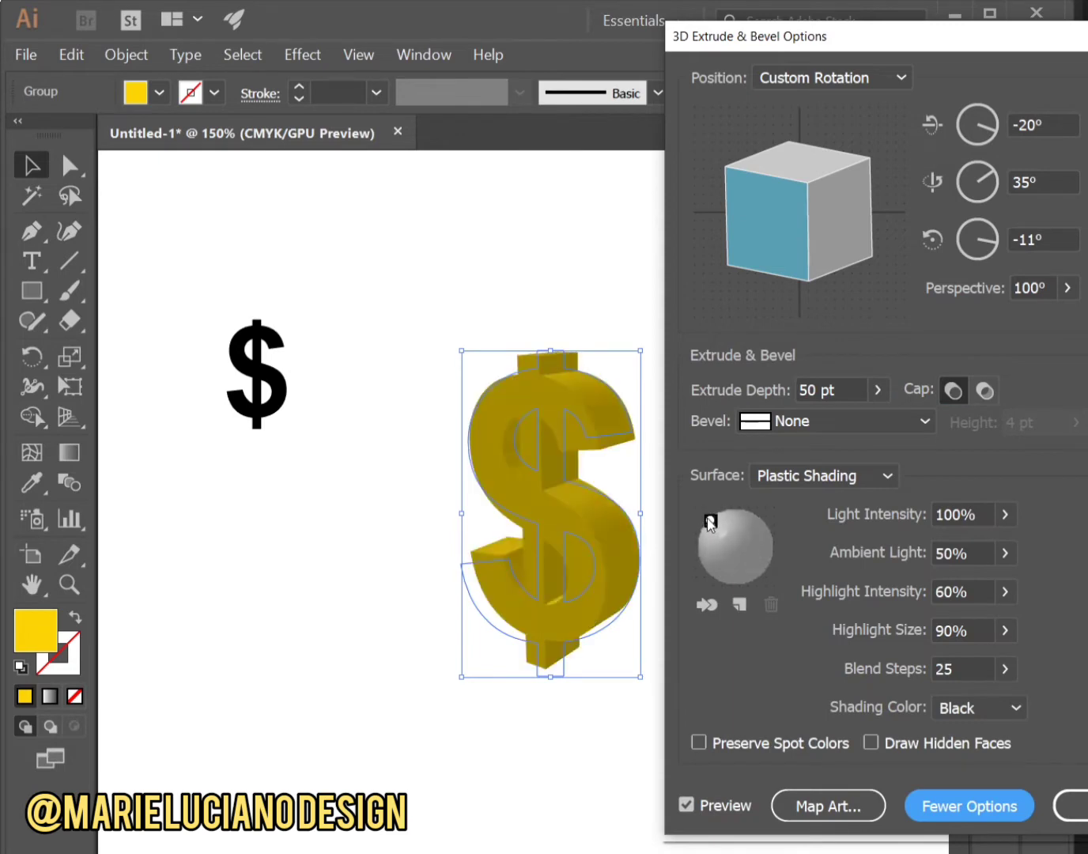
pyautogui.click(961, 669)
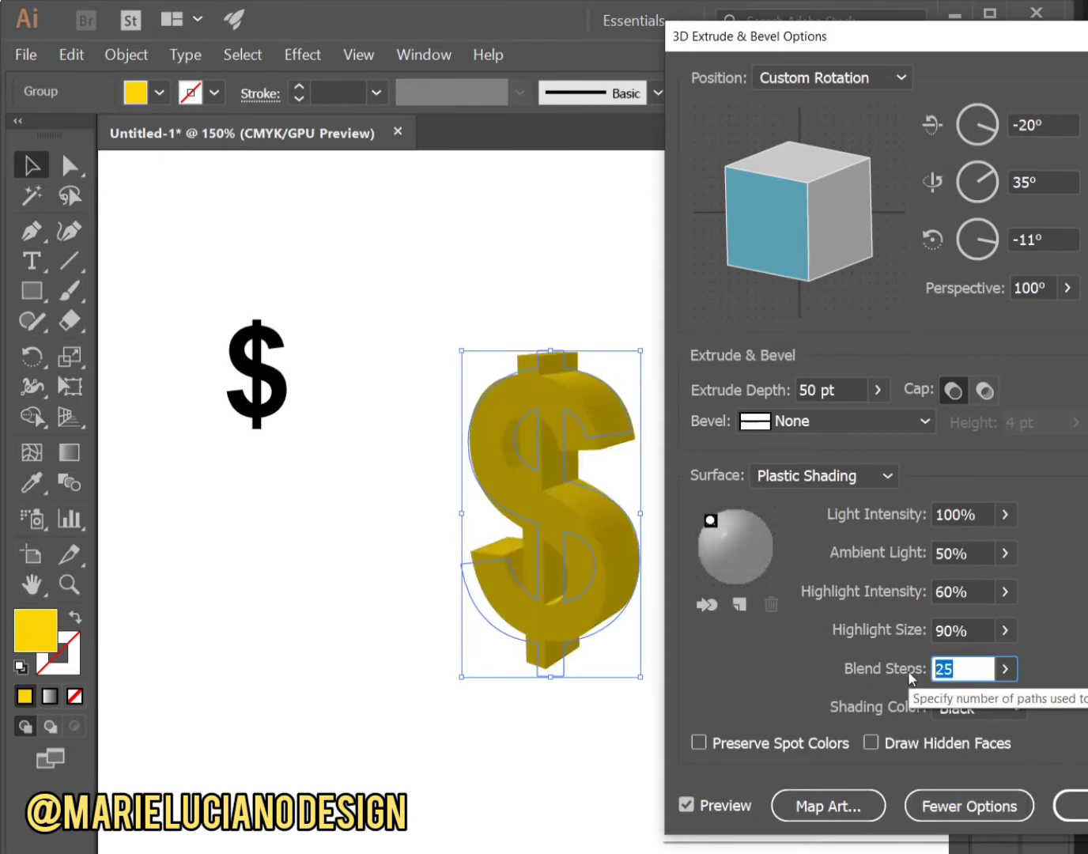
pyautogui.write('80')
pyautogui.press('Tab')
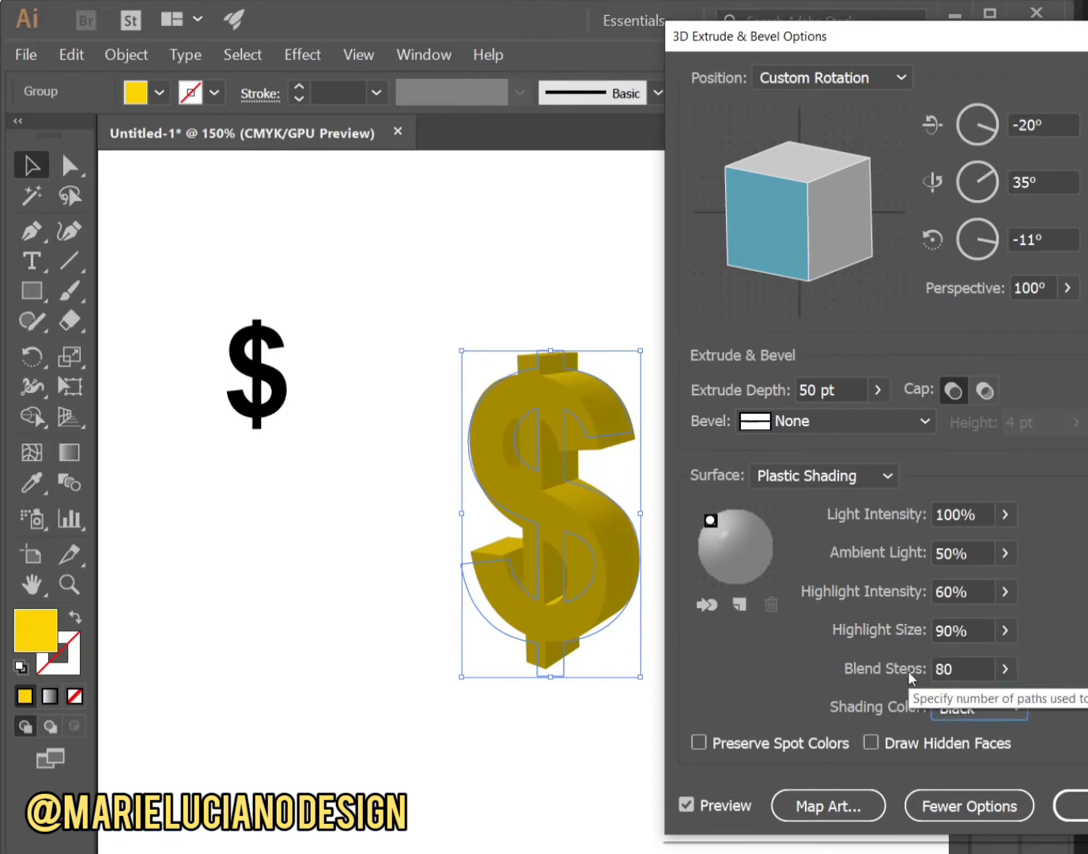
# Add two more lights to the shading sphere, one at its lower left and one slightly right of centre
pyautogui.click(735, 606)
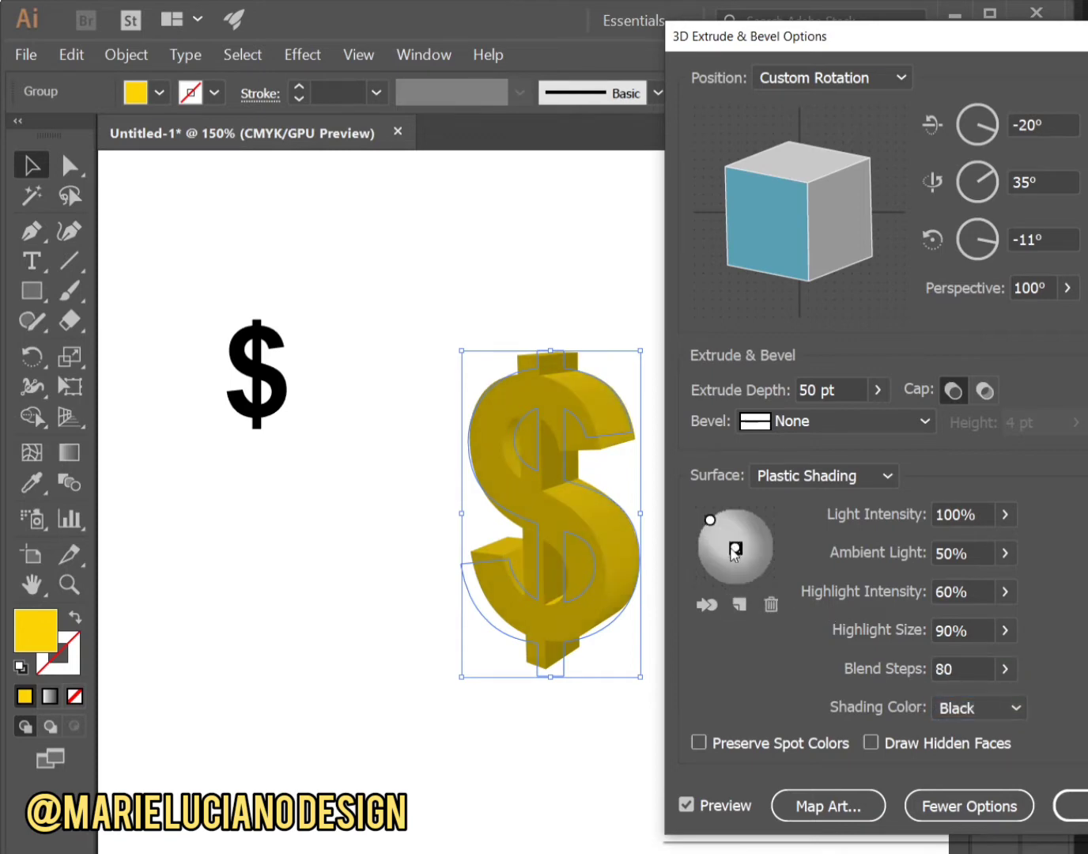
pyautogui.moveTo(734, 548)
pyautogui.mouseDown()
pyautogui.moveTo(709, 558)
pyautogui.moveTo(746, 542)
pyautogui.mouseUp()
pyautogui.click(740, 605)
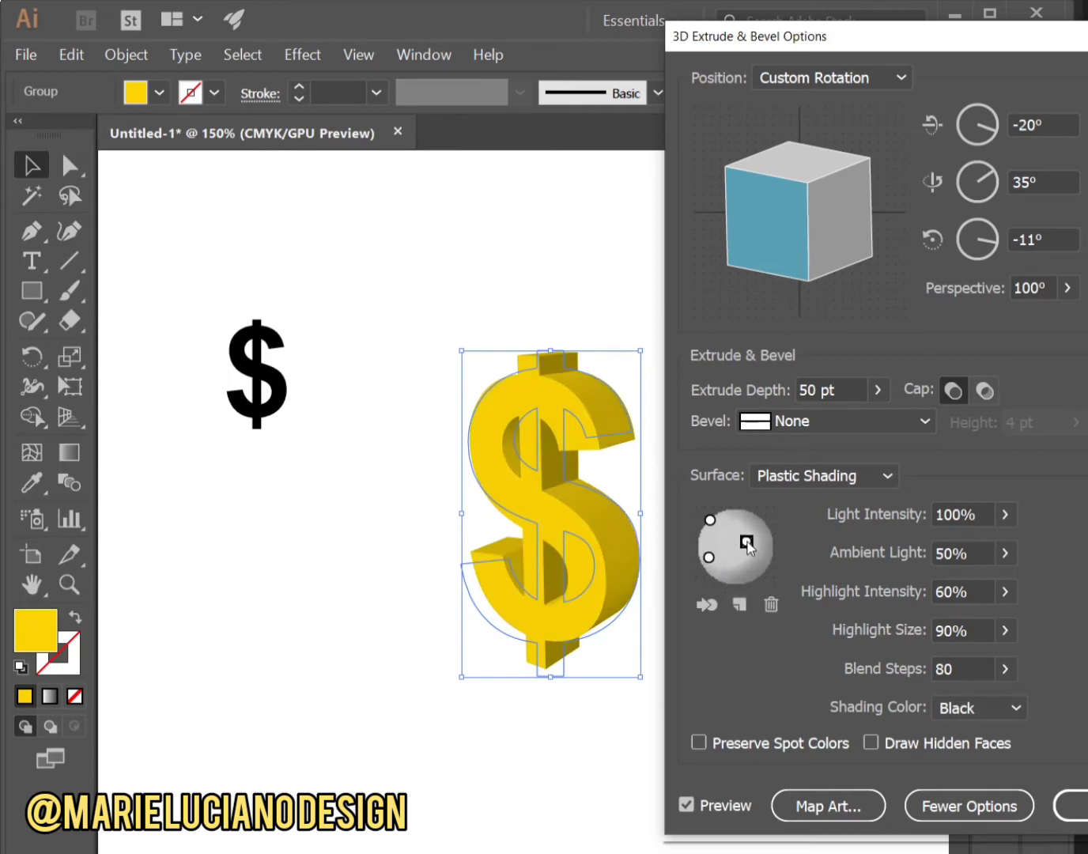
# Set the ambient light to 19% and shift the upper-left light down along the shading sphere's left edge
pyautogui.click(1001, 556)
pyautogui.click(929, 584)
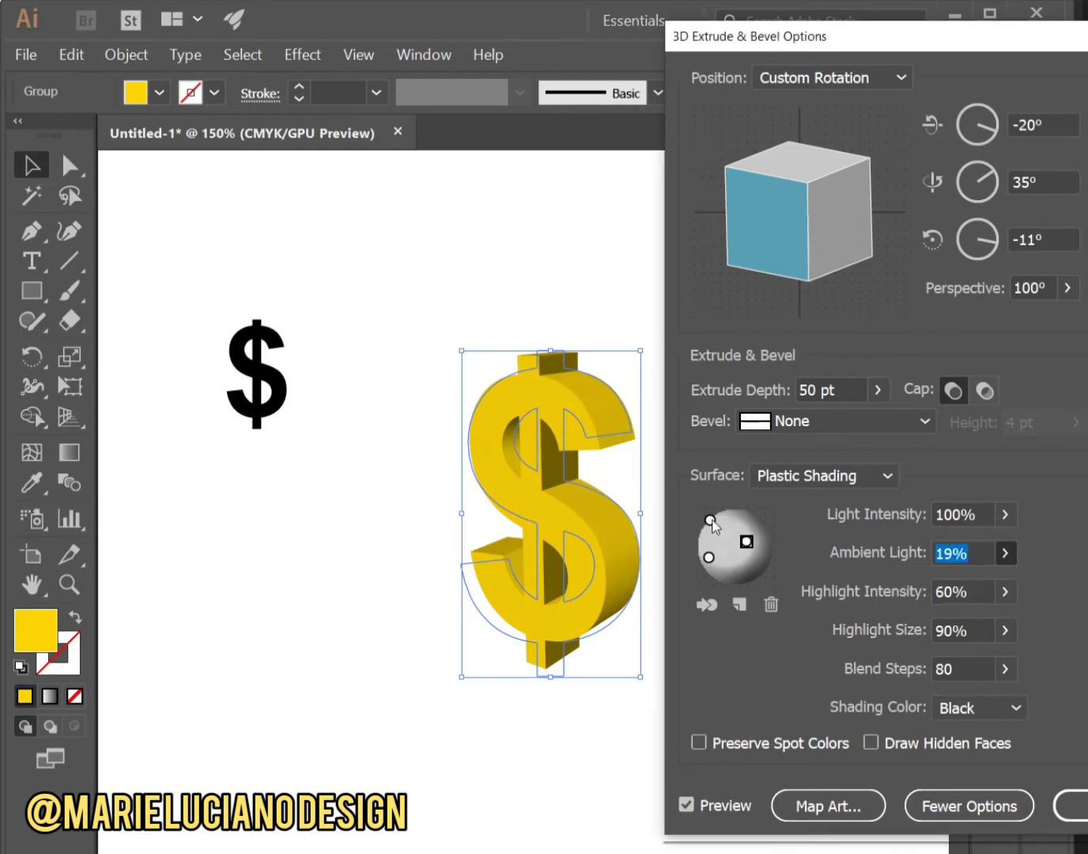
pyautogui.moveTo(710, 520); pyautogui.dragTo(703, 540)
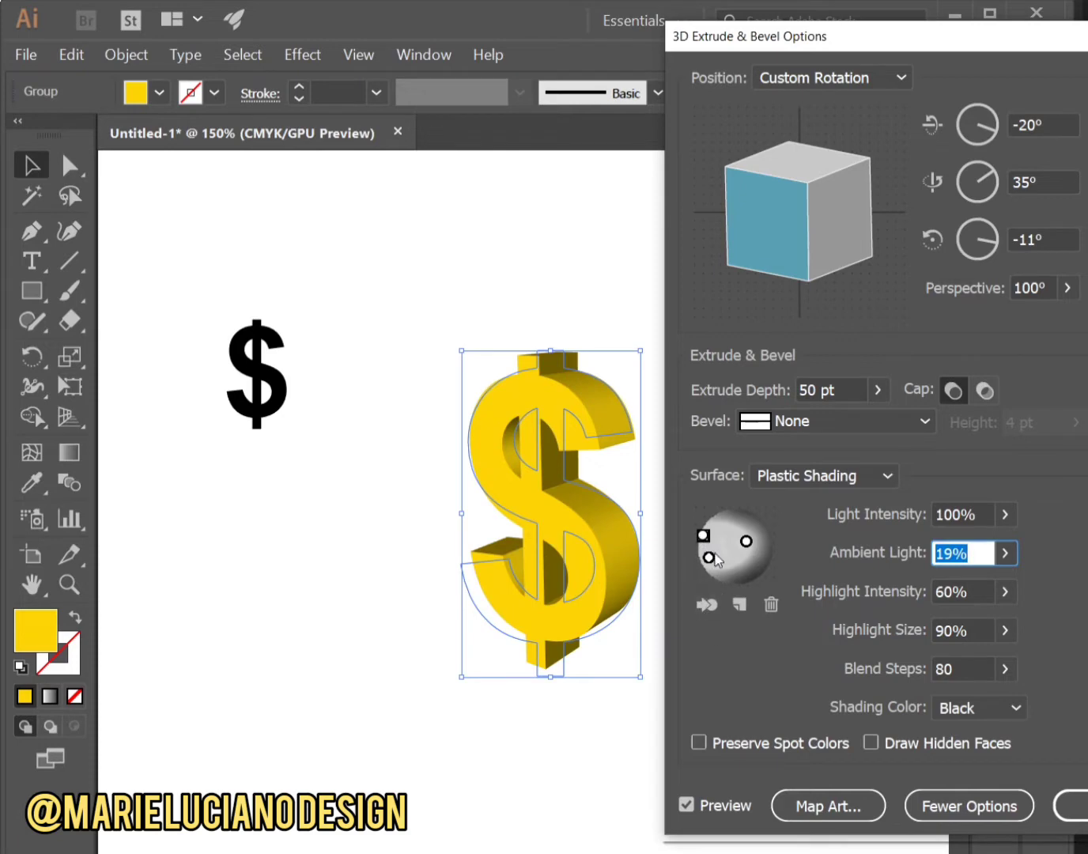
# Rotate the extruded dollar sign to about -6°, 30° and -4°
pyautogui.moveTo(809, 250); pyautogui.dragTo(819, 244)
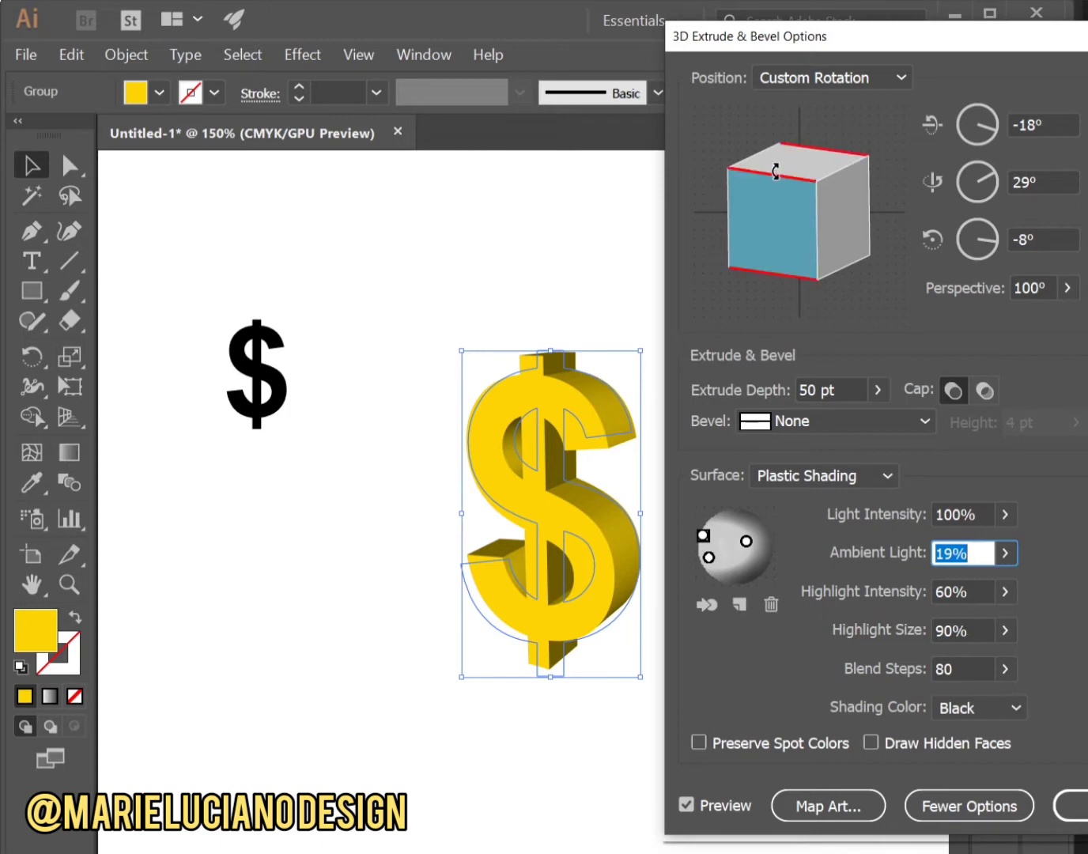
pyautogui.moveTo(776, 171); pyautogui.dragTo(839, 164)
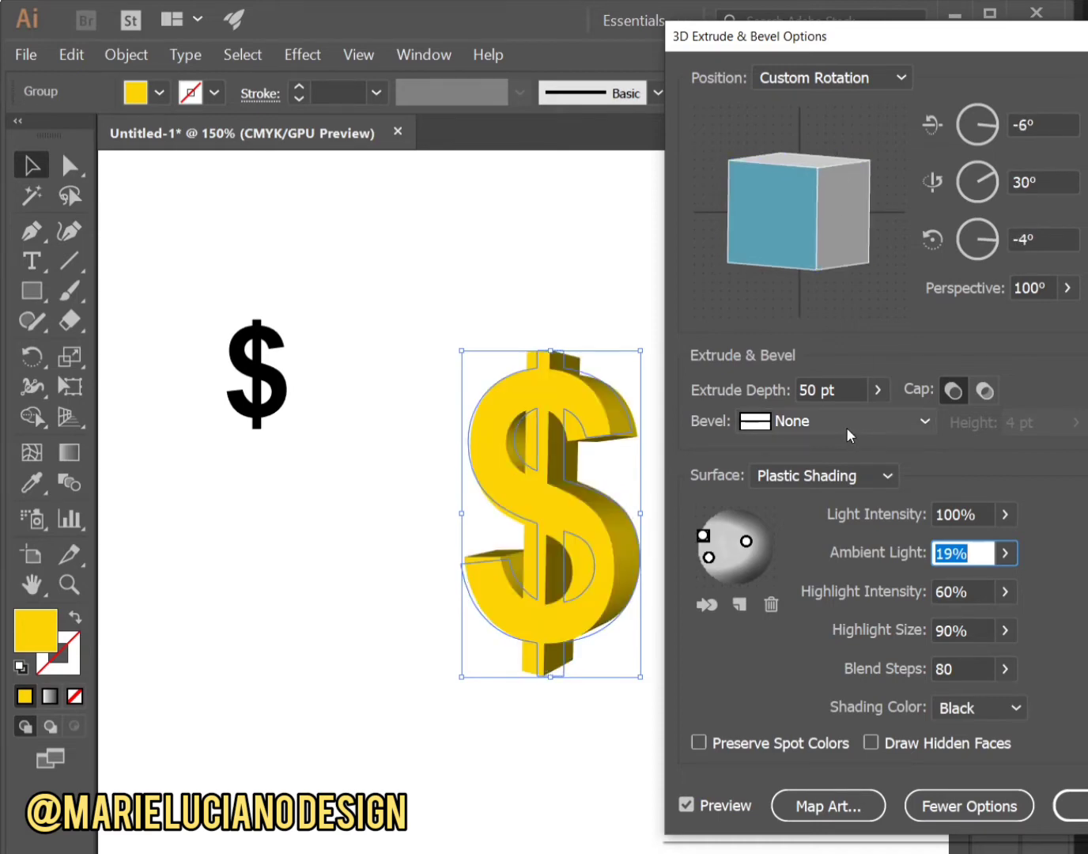
# Rotate the dollar sign to about -7°, 32° and -4°, and apply a Tall-Round bevel with a height of 2 pt
pyautogui.moveTo(813, 204)
pyautogui.mouseDown()
pyautogui.moveTo(826, 207)
pyautogui.moveTo(813, 208)
pyautogui.mouseUp()
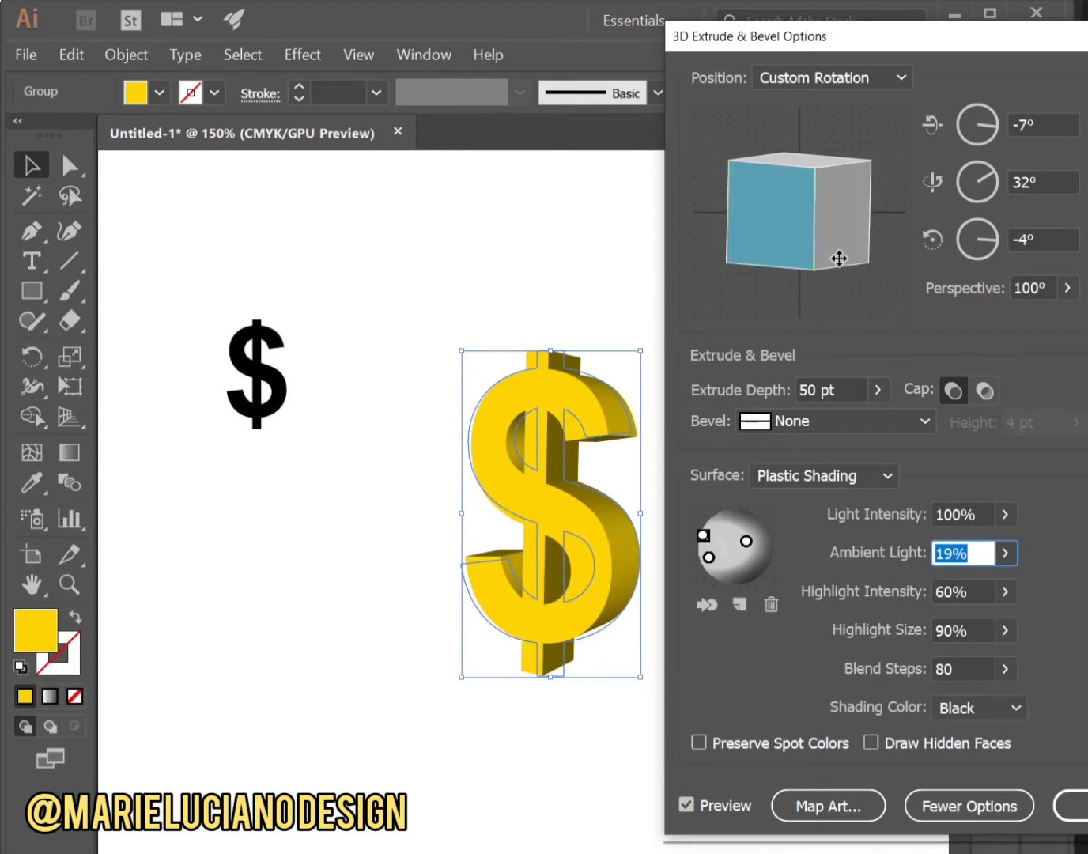
pyautogui.click(796, 424)
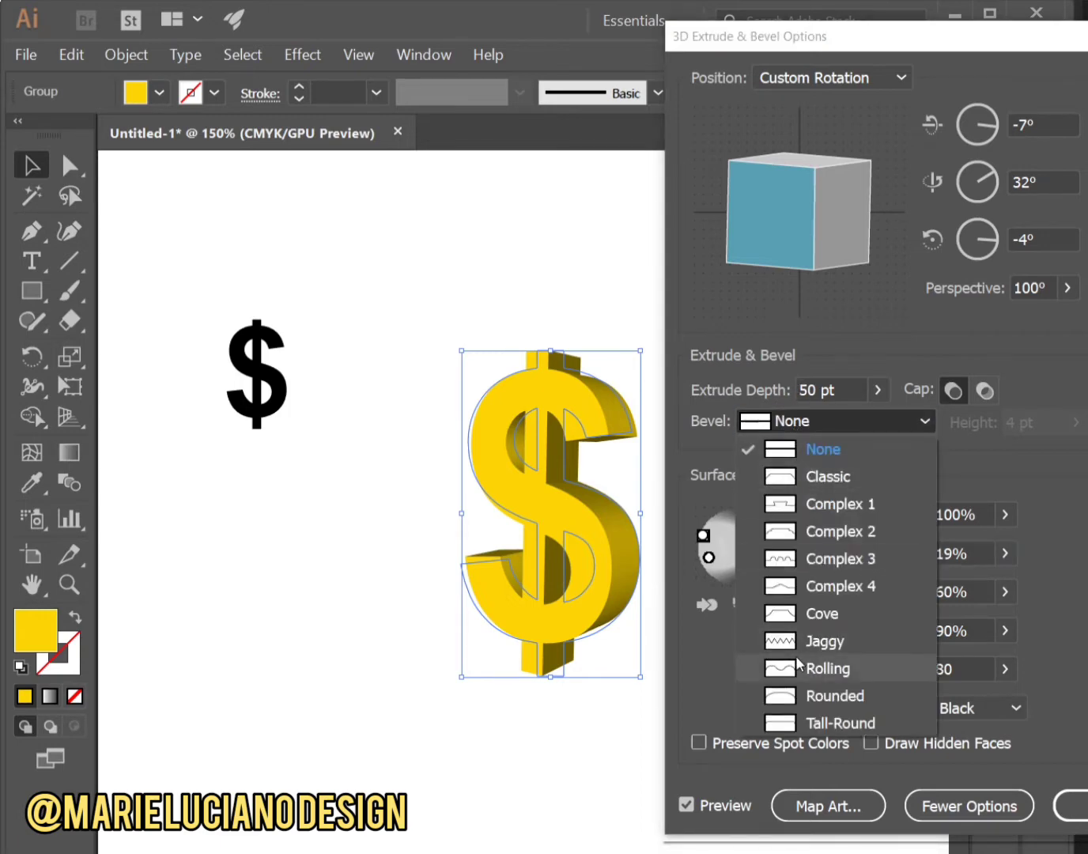
pyautogui.click(809, 716)
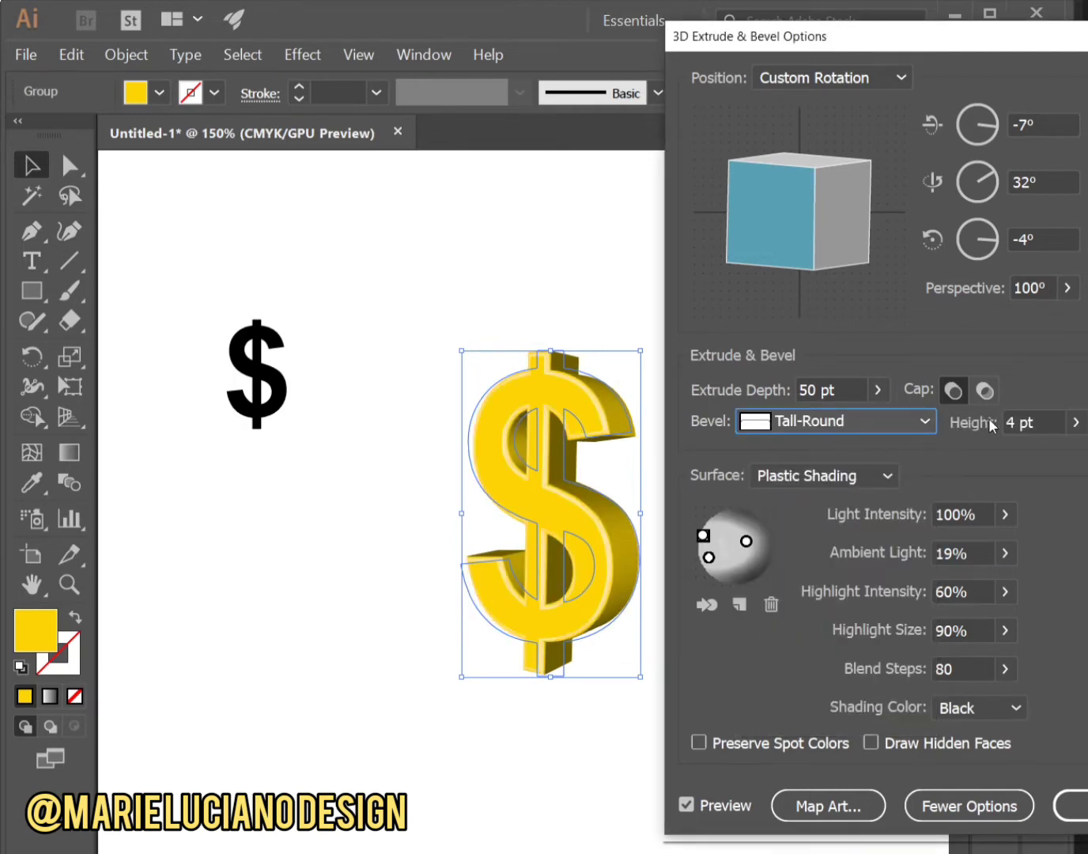
pyautogui.click(1045, 421)
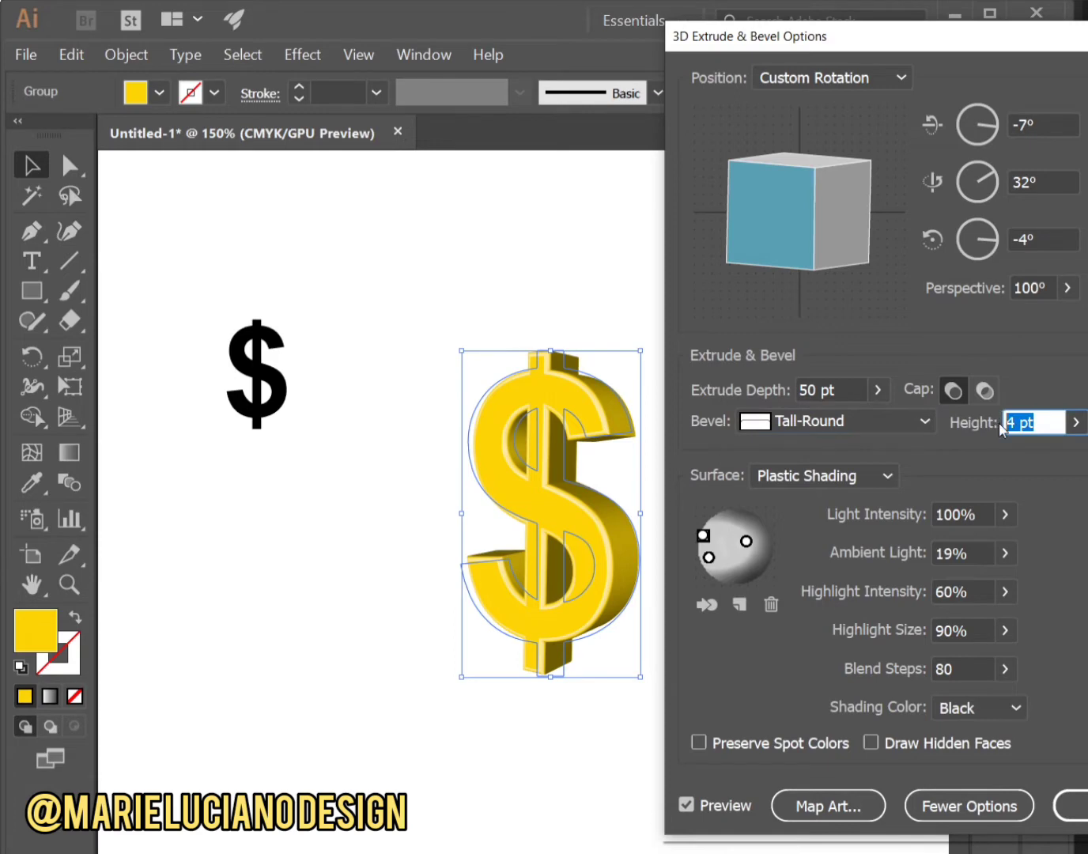
pyautogui.write('2')
pyautogui.press('Tab')
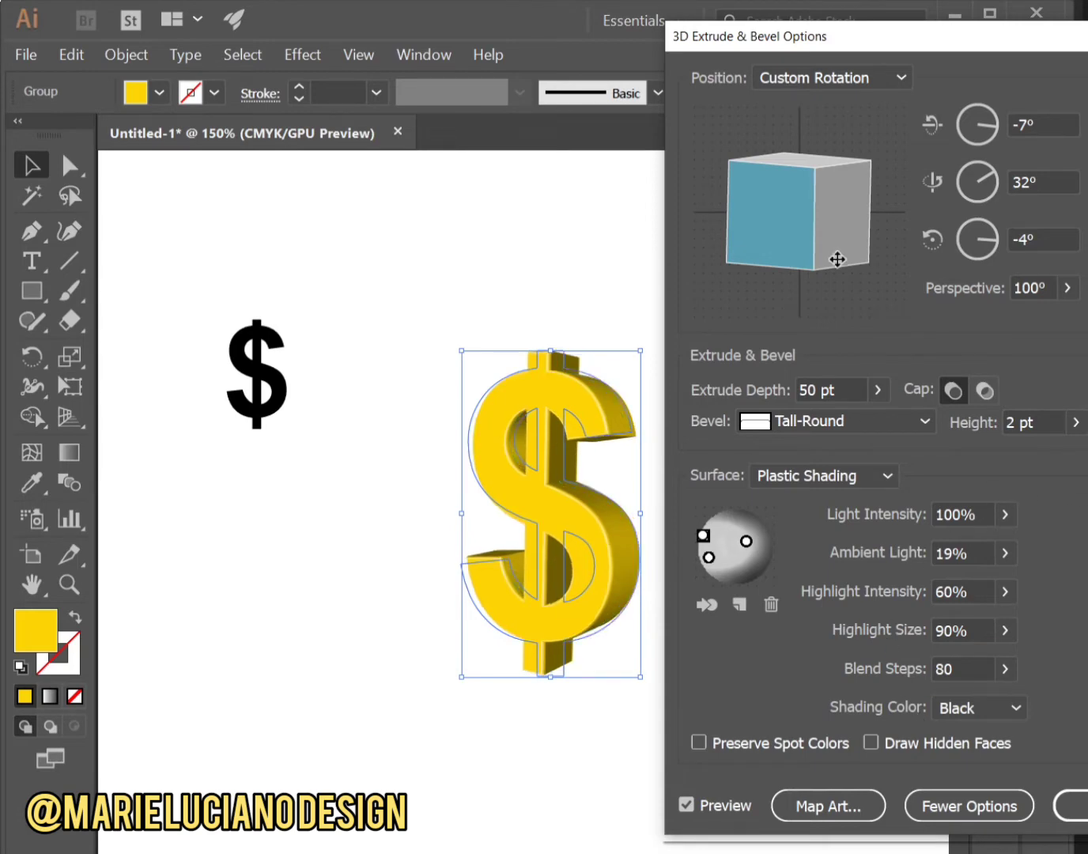
pyautogui.moveTo(1005, 46); pyautogui.dragTo(913, 32)
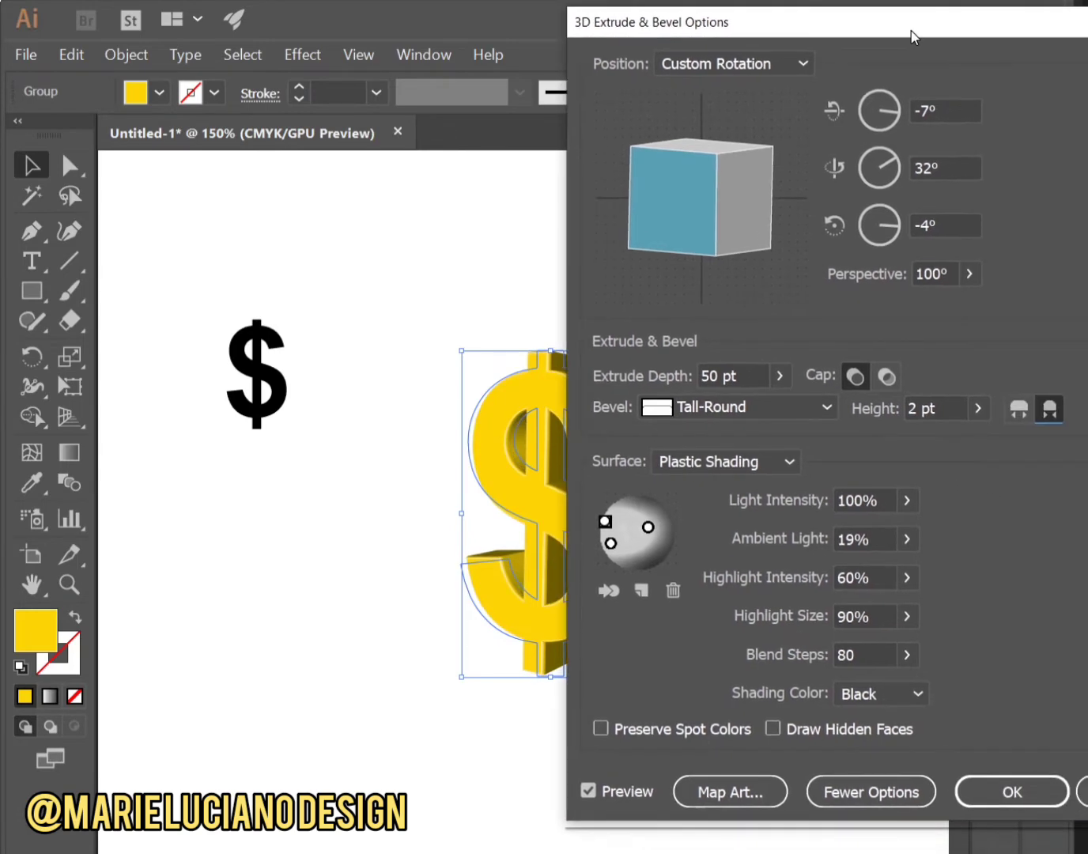
pyautogui.click(1027, 794)
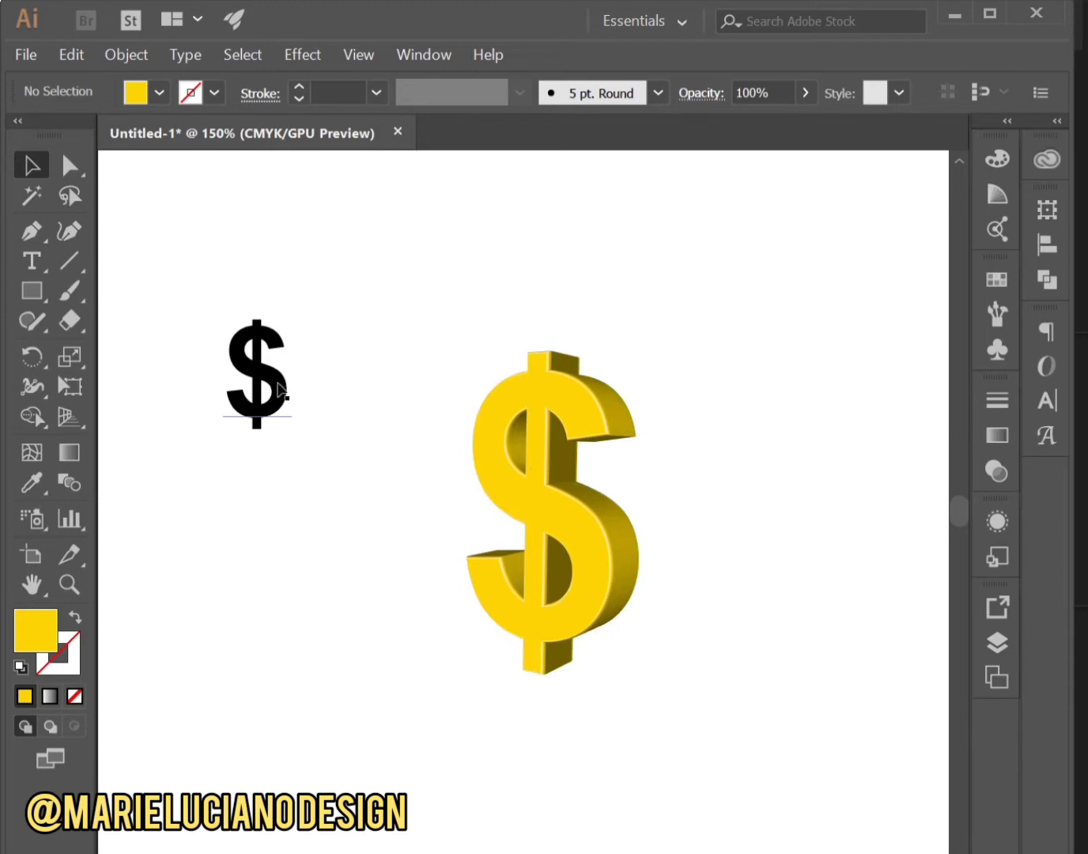
# Draw a circle centred on the small black dollar sign and give it a yellow stroke with no fill
pyautogui.click(40, 297)
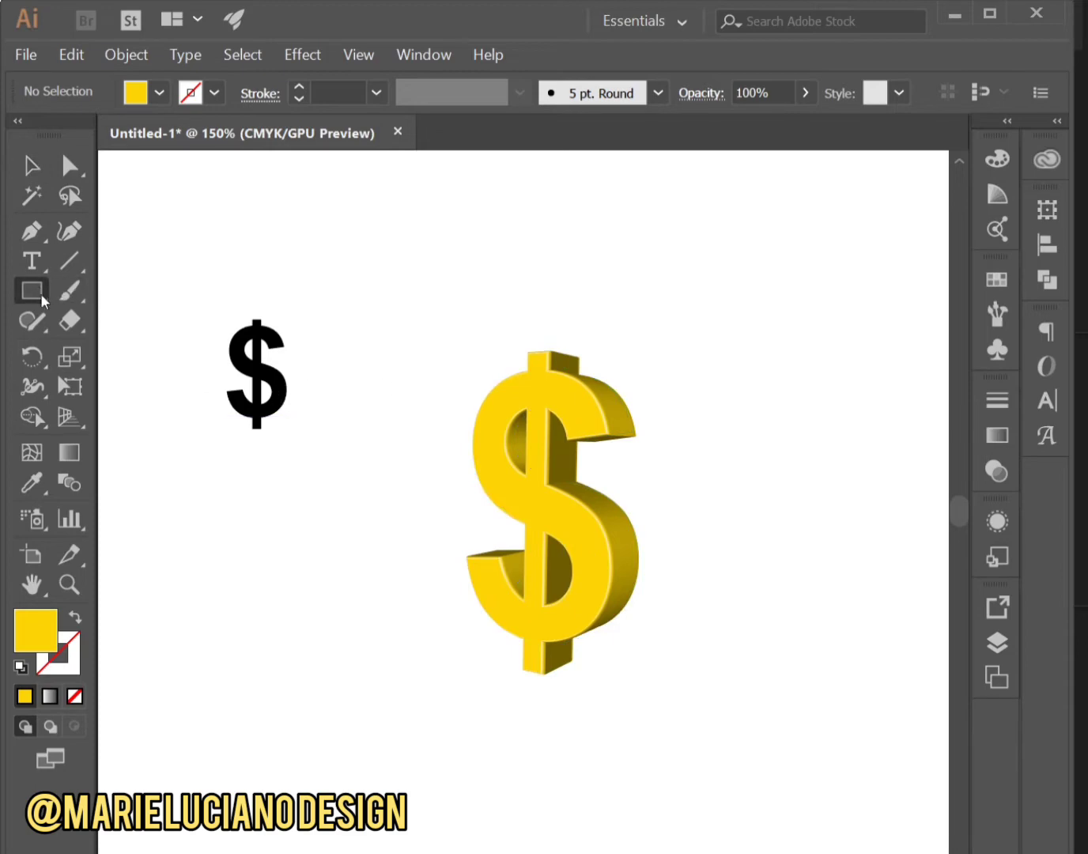
pyautogui.moveTo(41, 299); pyautogui.dragTo(130, 349)
pyautogui.moveTo(257, 374); pyautogui.dragTo(169, 287)
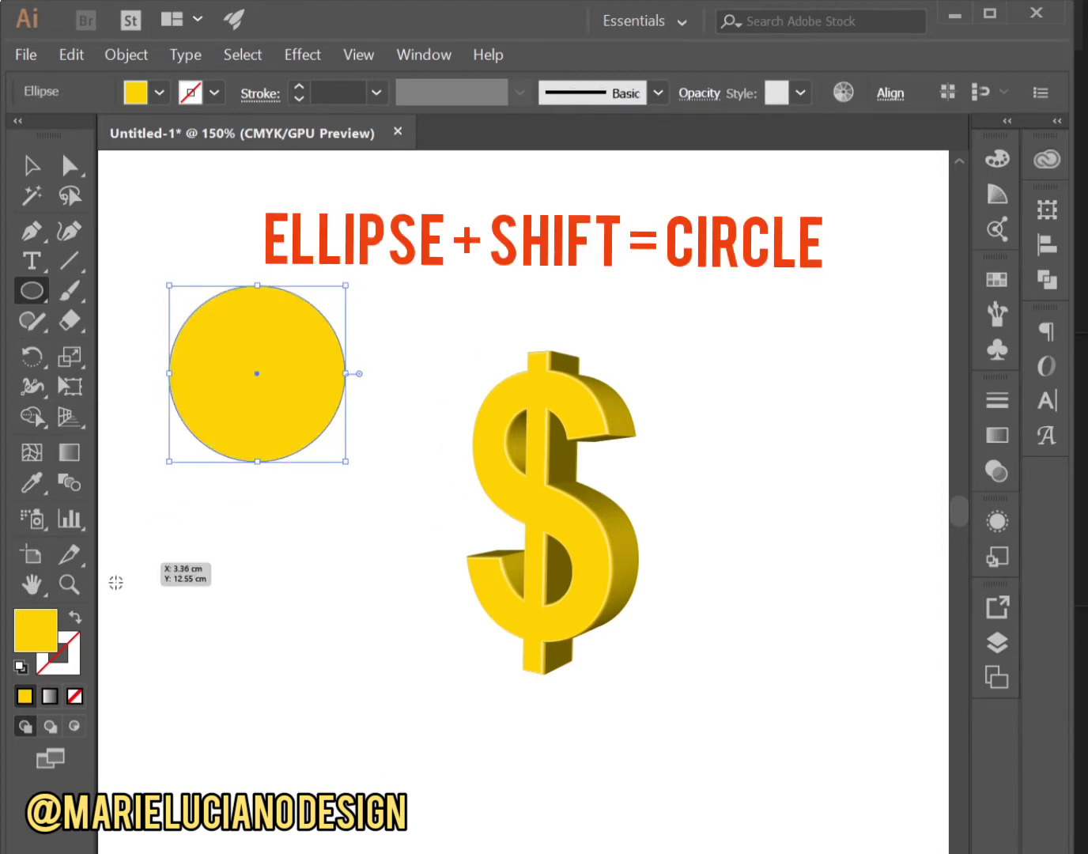
pyautogui.click(76, 618)
pyautogui.click(34, 163)
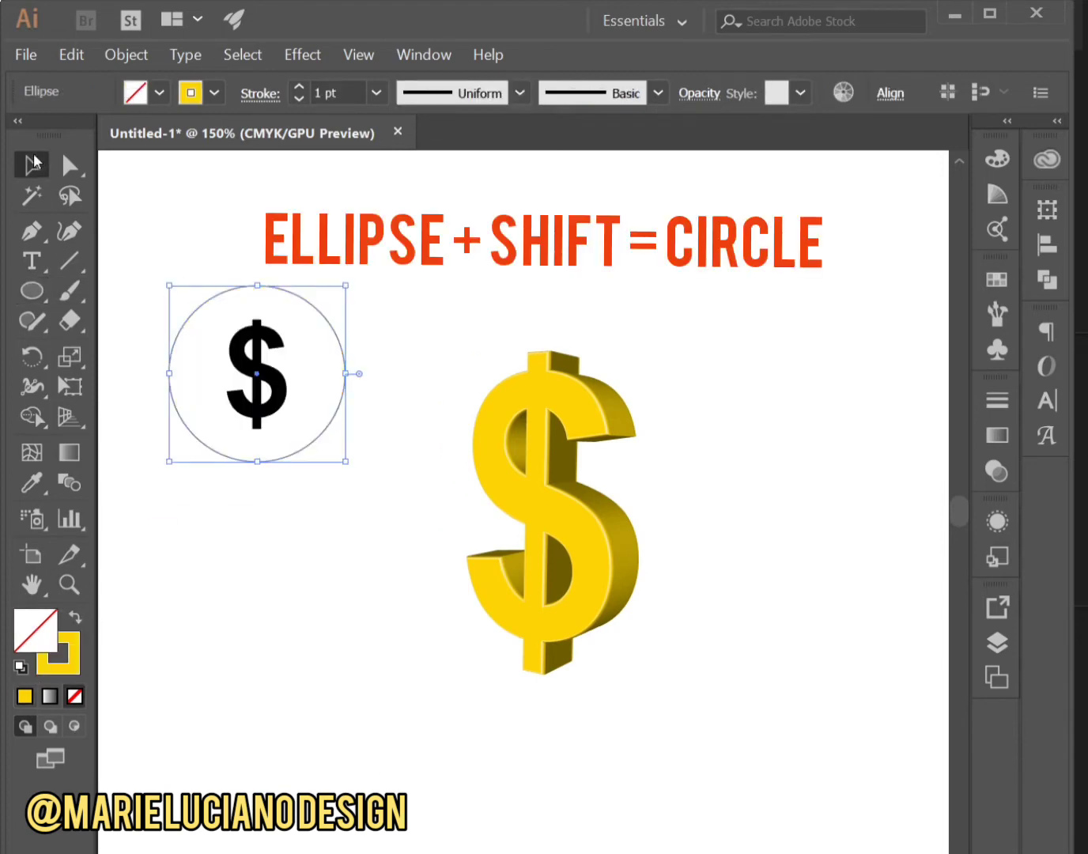
# Copy the circle, shrink the original around its centre, and paste the copy in front as a slightly enlarged outer ring
pyautogui.click(209, 198)
pyautogui.click(267, 288)
pyautogui.hotkey('ctrl', 'c')
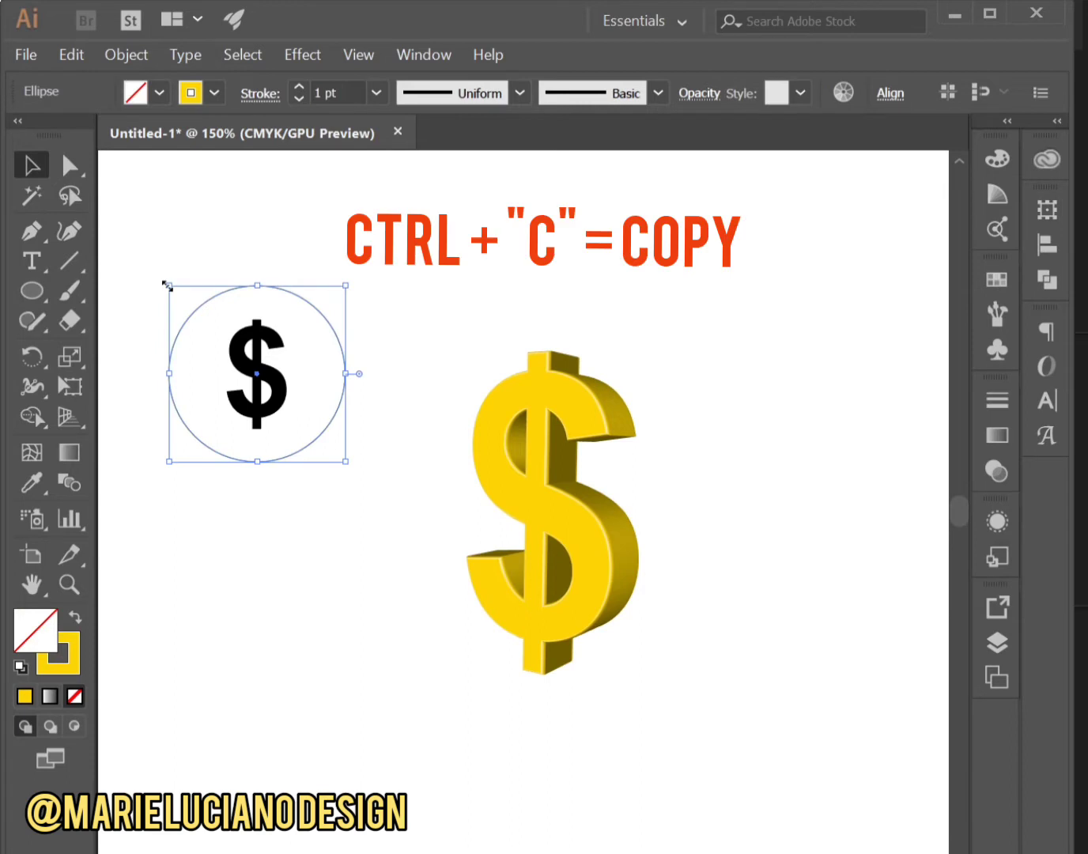
pyautogui.moveTo(169, 286); pyautogui.dragTo(185, 298)
pyautogui.click(210, 250)
pyautogui.hotkey('ctrl', 'f')
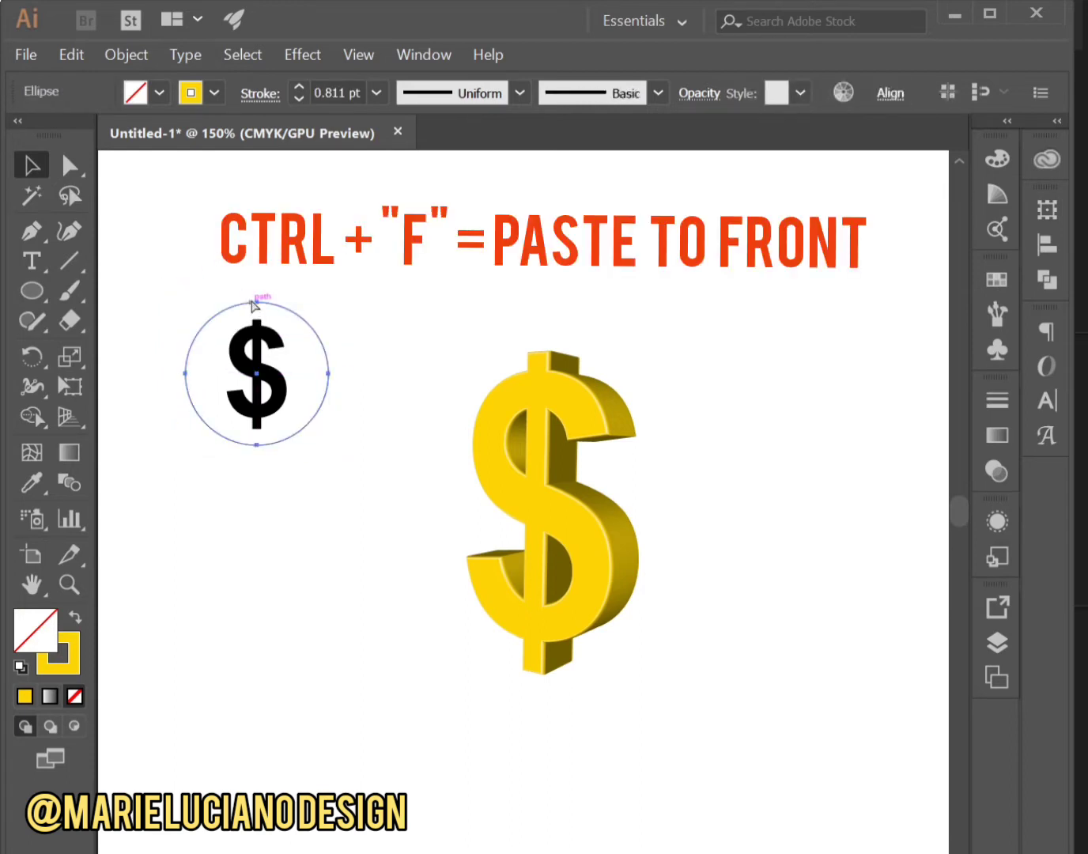
pyautogui.moveTo(184, 300); pyautogui.dragTo(166, 291)
pyautogui.click(244, 555)
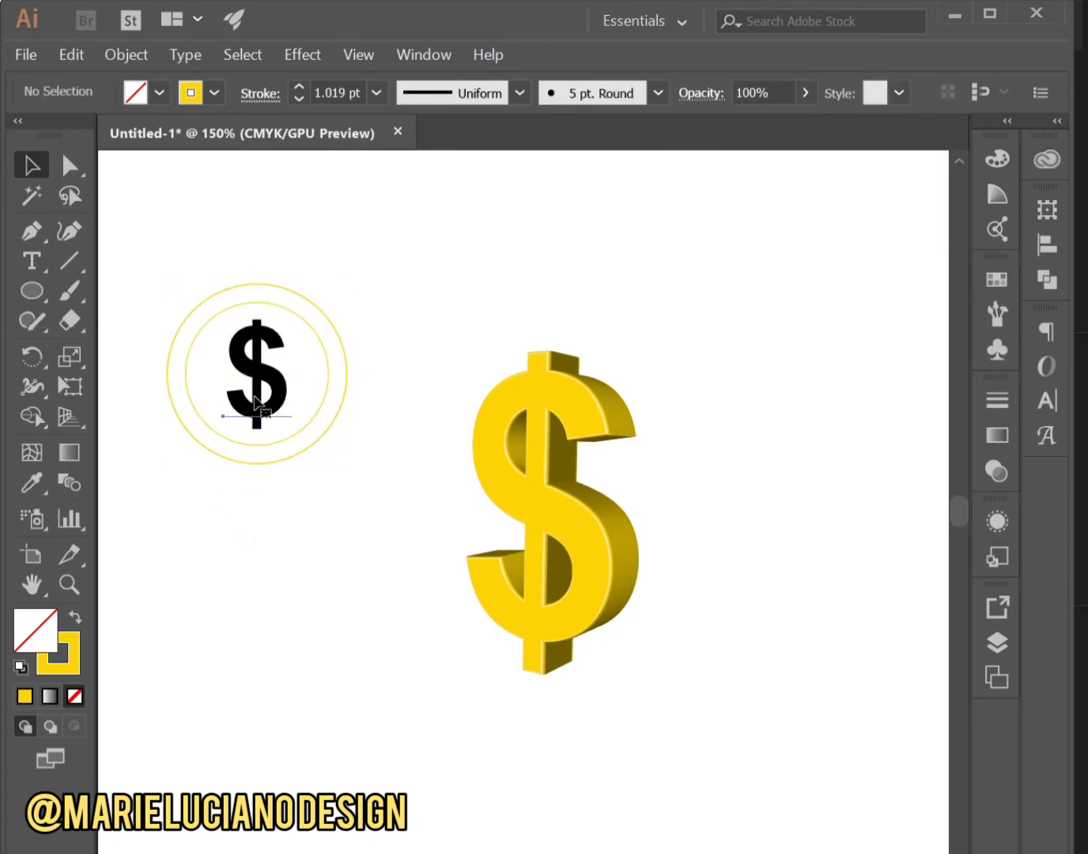
# Convert the small black dollar sign text to outlines
pyautogui.click(261, 411)
pyautogui.click(187, 54)
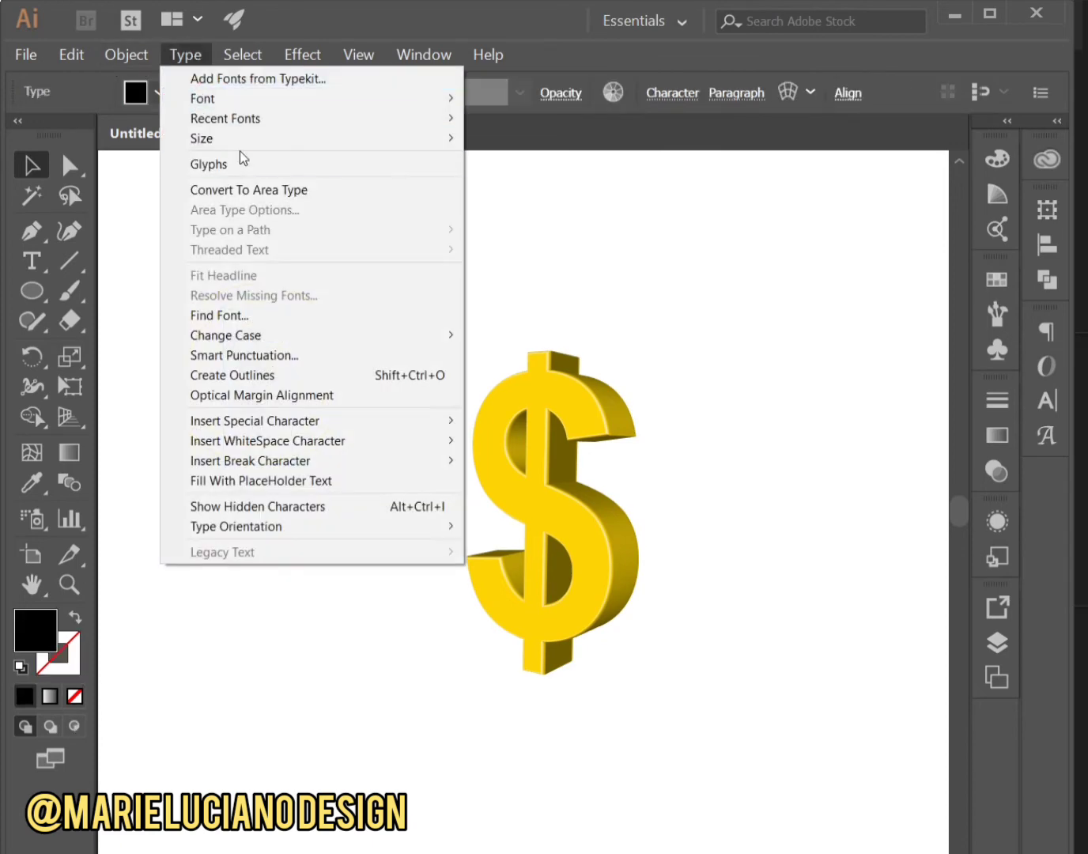
pyautogui.click(228, 375)
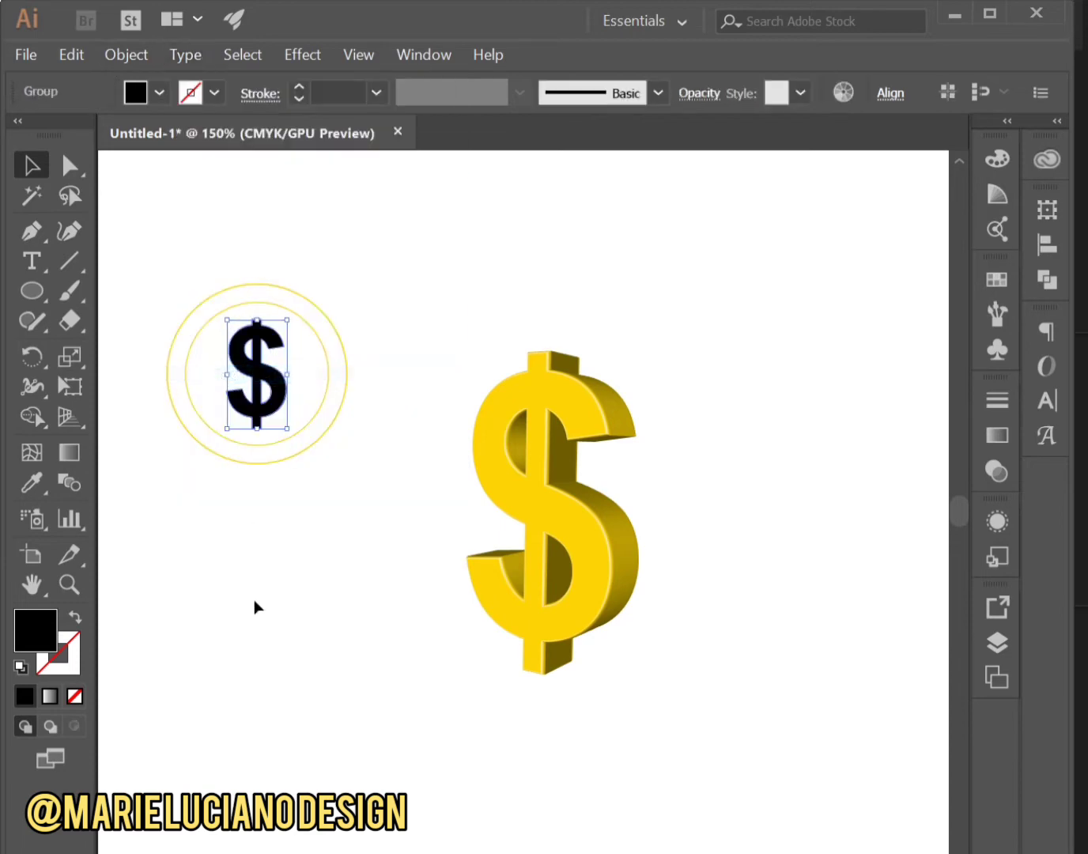
# Give both circles and the outlined small dollar sign a golden yellow fill and no stroke
pyautogui.click(254, 607)
pyautogui.click(259, 375)
pyautogui.press('i')
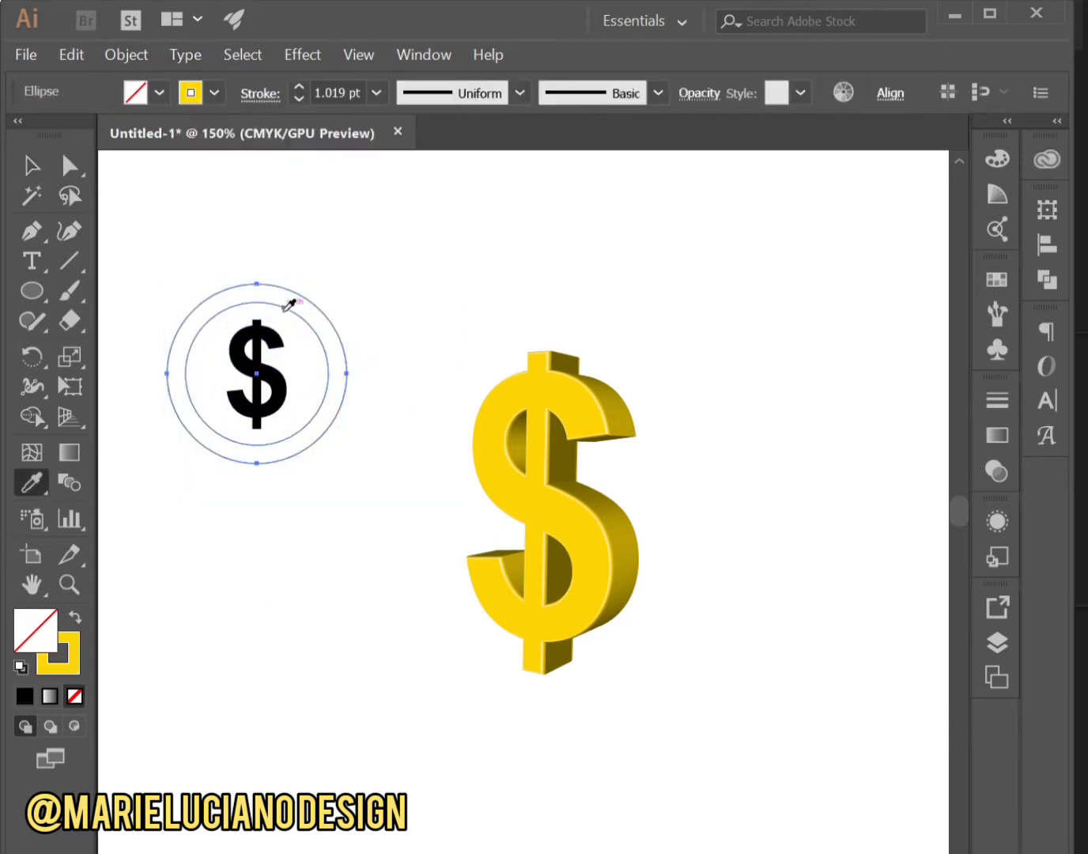
pyautogui.hotkey('ctrl', 'a')
pyautogui.click(315, 312)
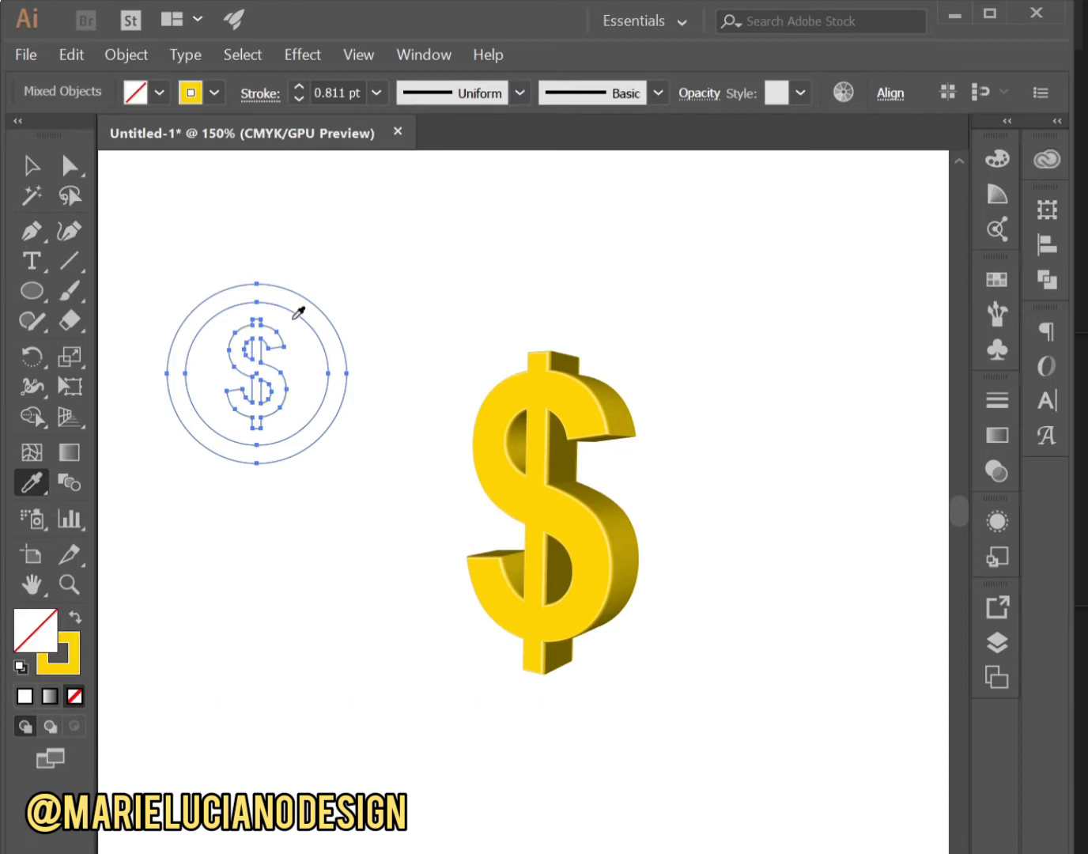
pyautogui.click(31, 164)
pyautogui.click(75, 618)
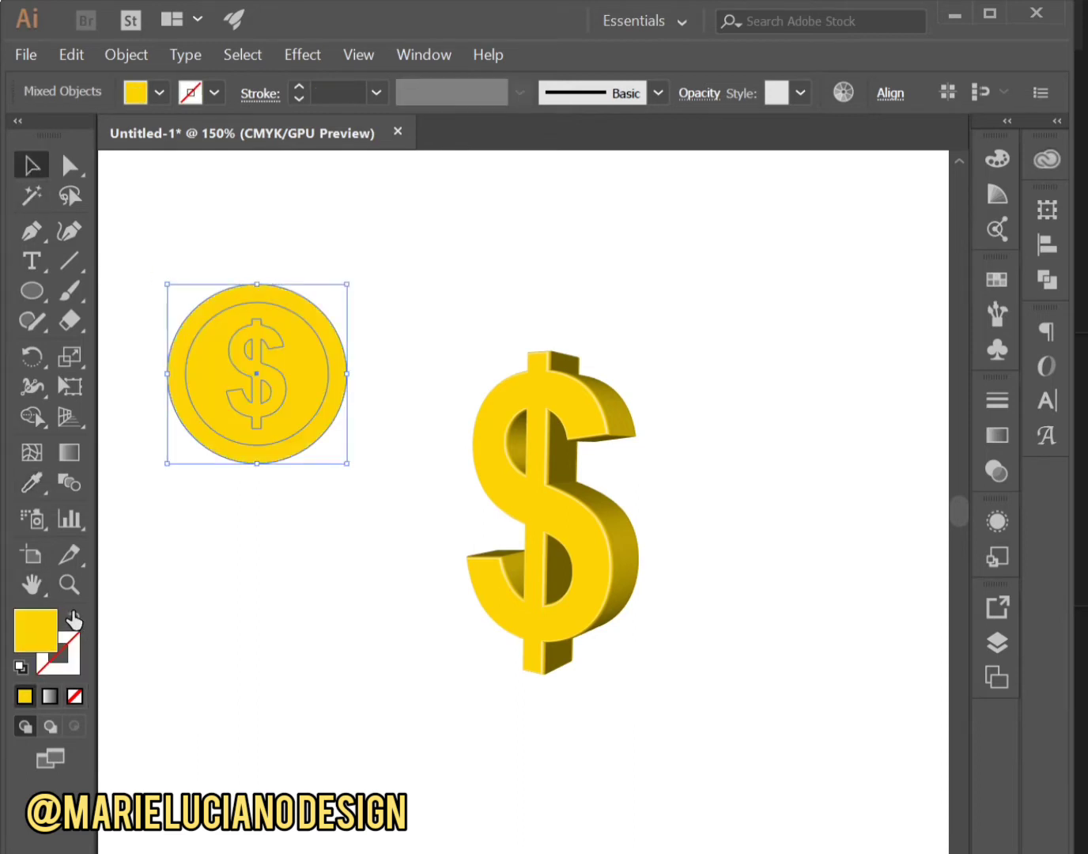
# Align the two circles and the small dollar sign to each other's horizontal and vertical centres
pyautogui.click(260, 638)
pyautogui.moveTo(159, 208); pyautogui.dragTo(379, 584)
pyautogui.click(890, 95)
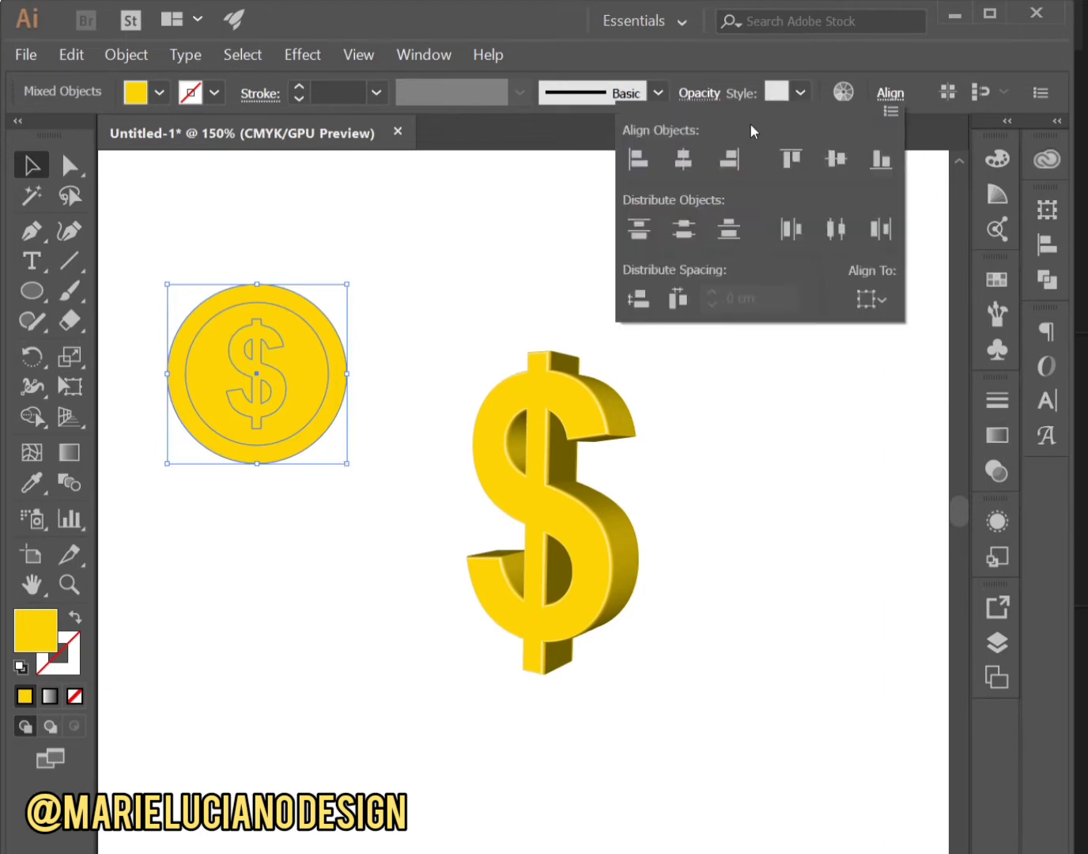
pyautogui.click(687, 159)
pyautogui.click(835, 161)
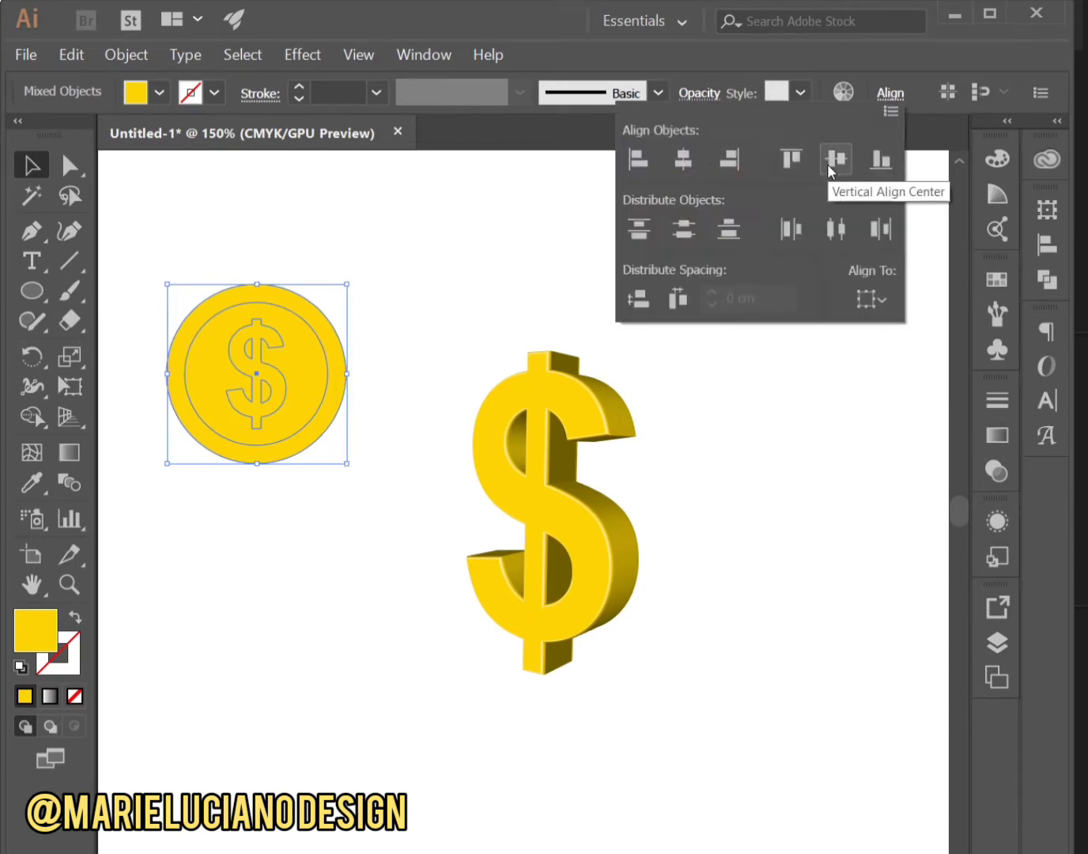
# Group the aligned coin shapes and scale the group down proportionally to roughly two thirds of its size
pyautogui.click(142, 54)
pyautogui.click(130, 57)
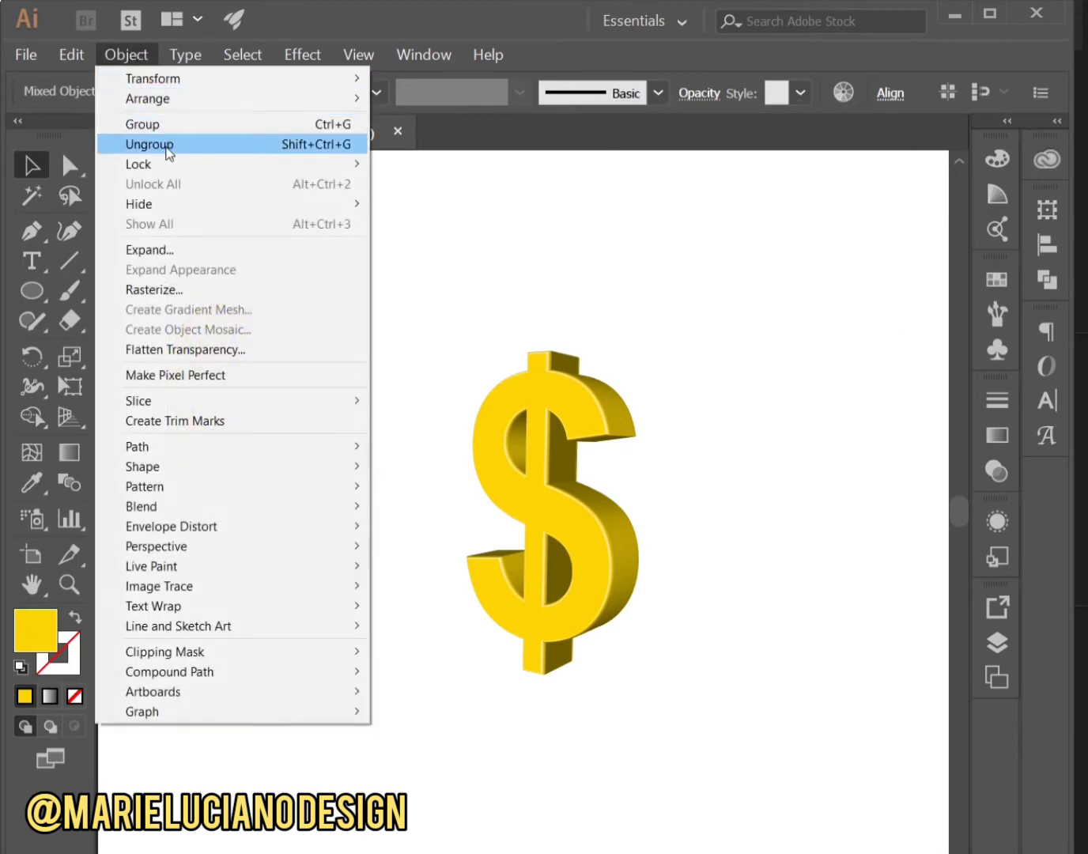
pyautogui.click(151, 125)
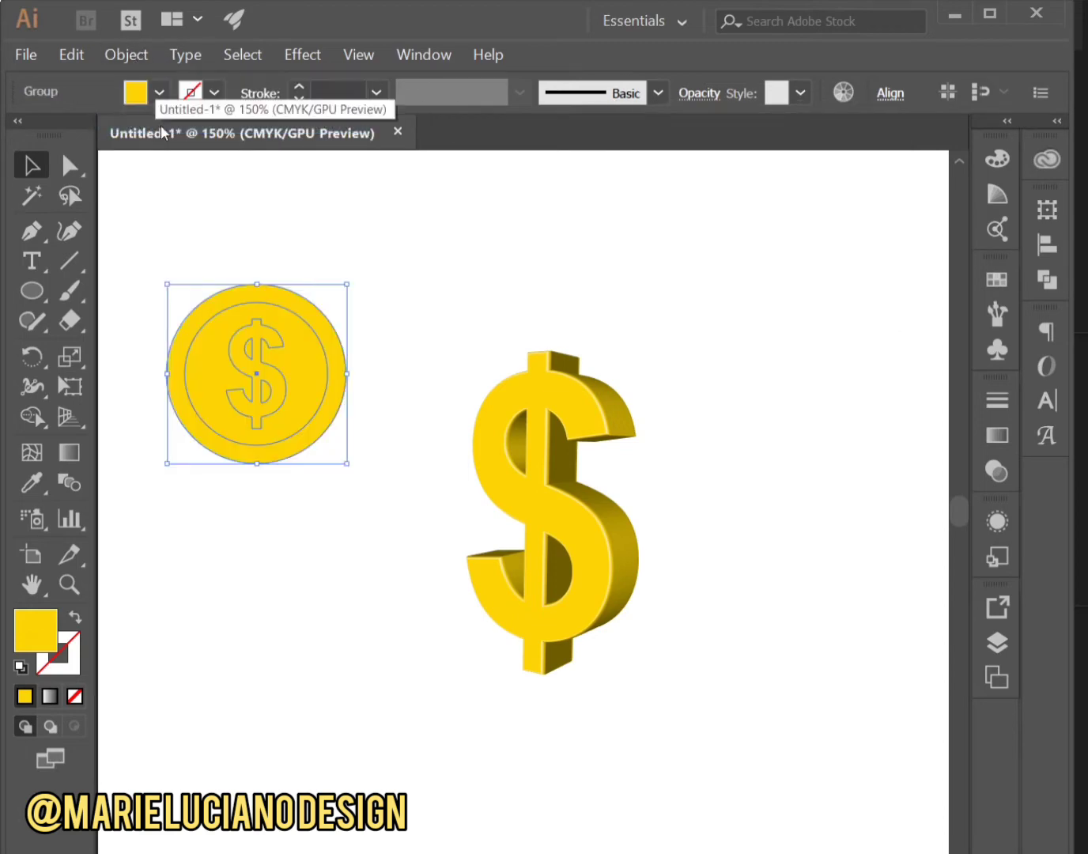
pyautogui.moveTo(350, 286); pyautogui.dragTo(316, 358)
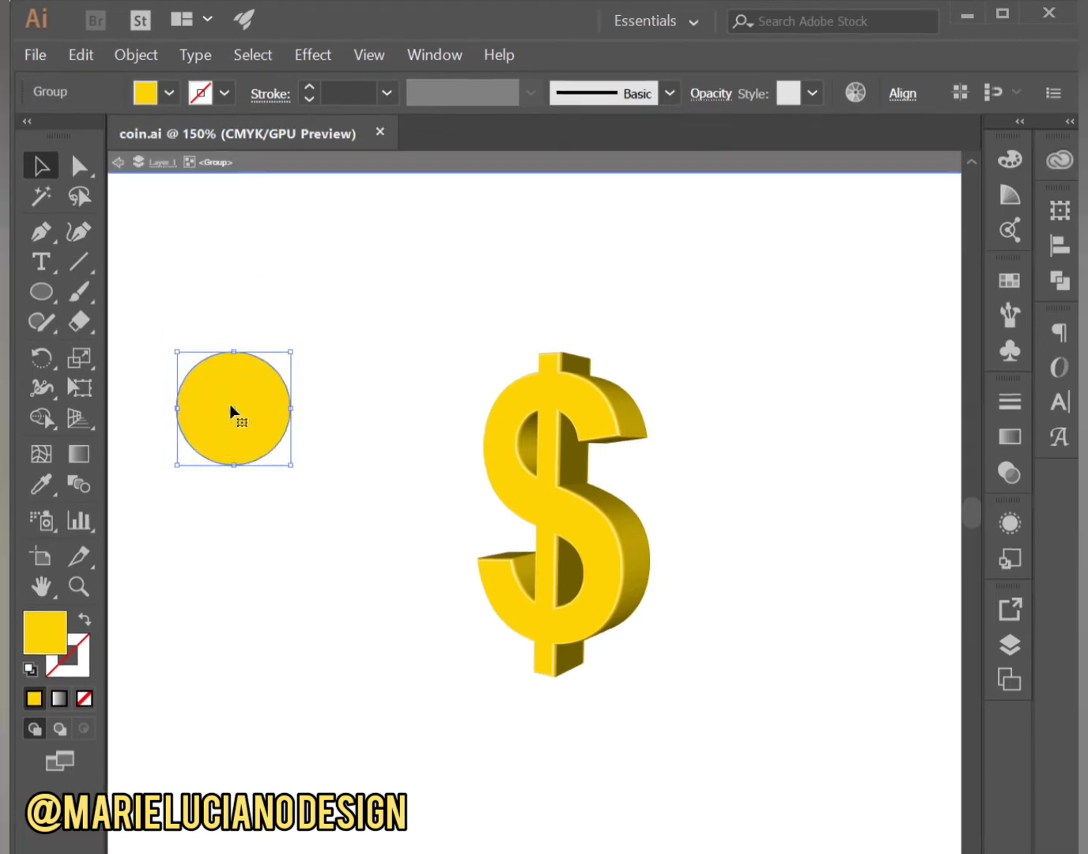
# Isolate the coin group and send its outer circle to the back
pyautogui.doubleClick(237, 407)
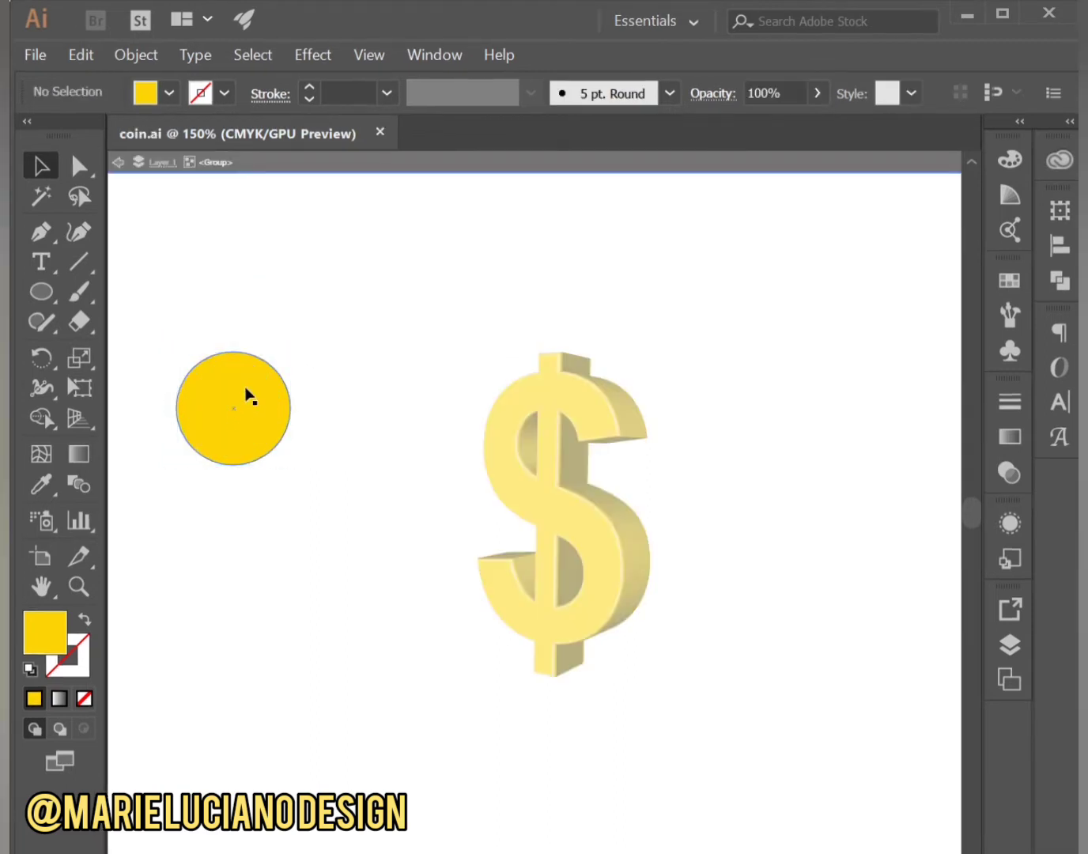
pyautogui.click(248, 392)
pyautogui.rightClick(245, 390)
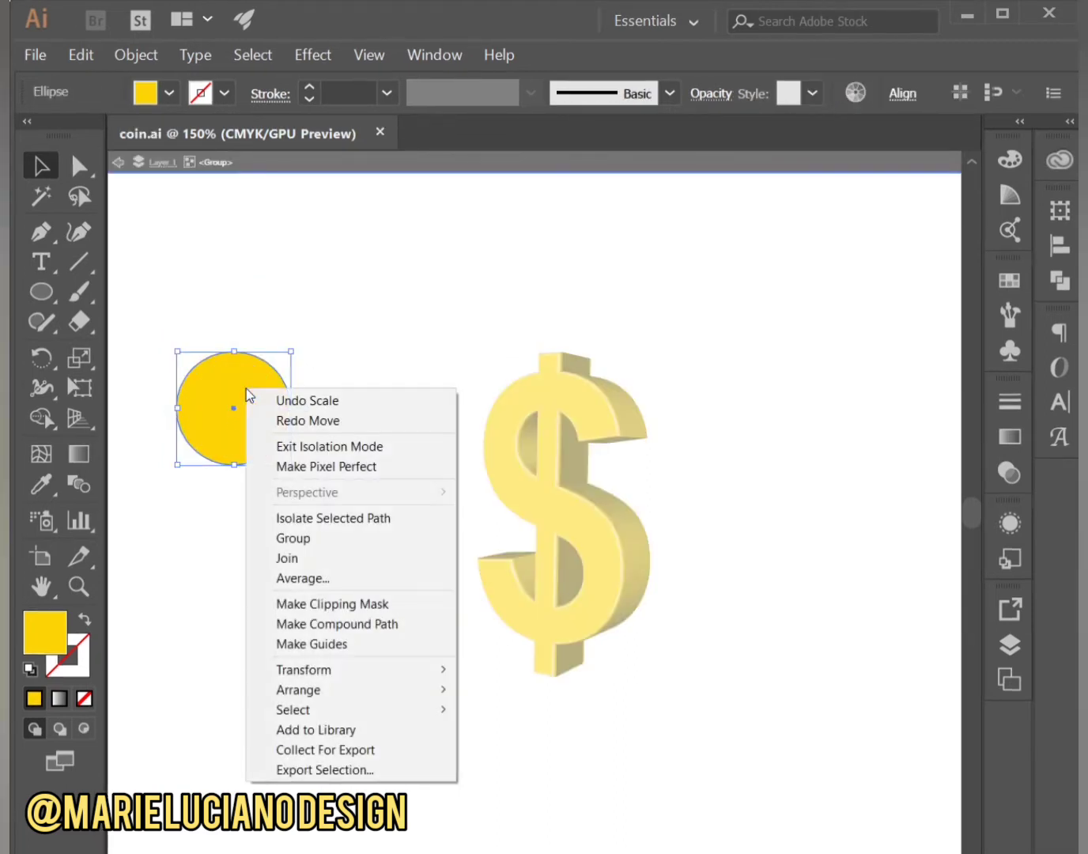
pyautogui.moveTo(370, 691)
pyautogui.click(522, 750)
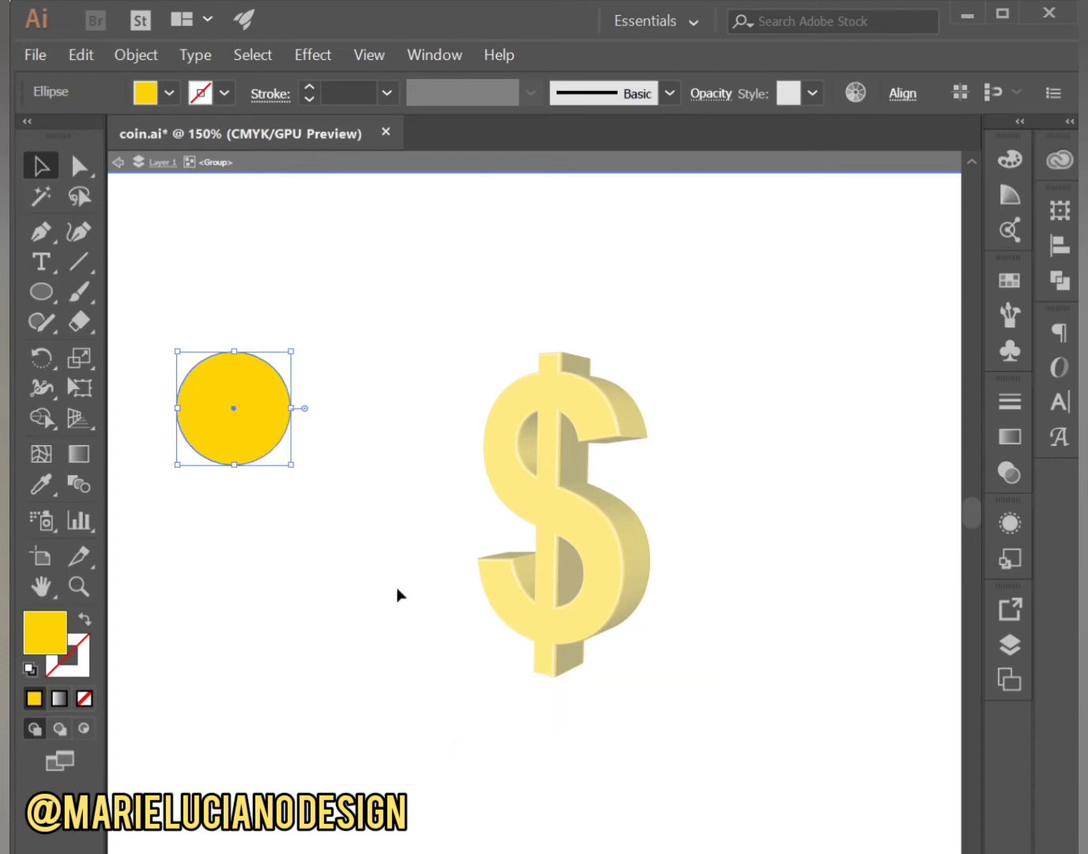
# Send both circles to the back, behind the coin's dollar sign, and leave the group's isolation mode
pyautogui.click(396, 593)
pyautogui.click(252, 413)
pyautogui.keyDown('shift'); pyautogui.click(255, 353); pyautogui.keyUp('shift')
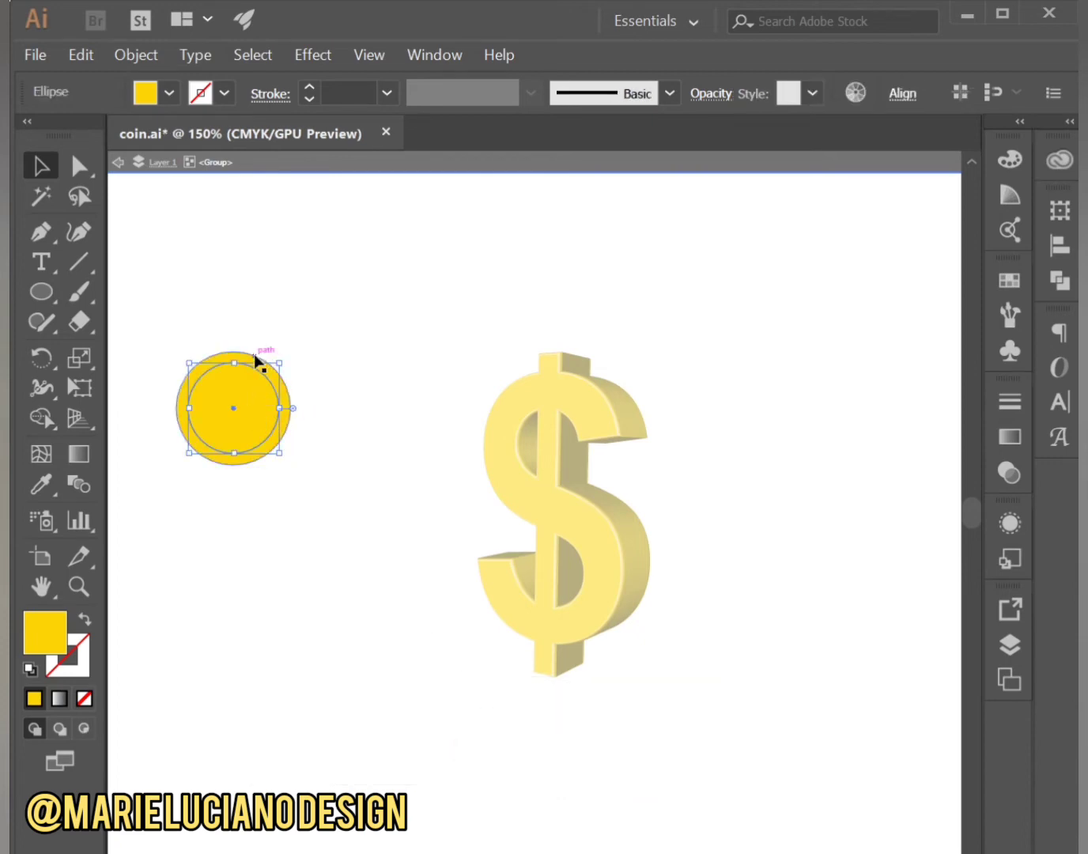
pyautogui.rightClick(256, 361)
pyautogui.moveTo(406, 650)
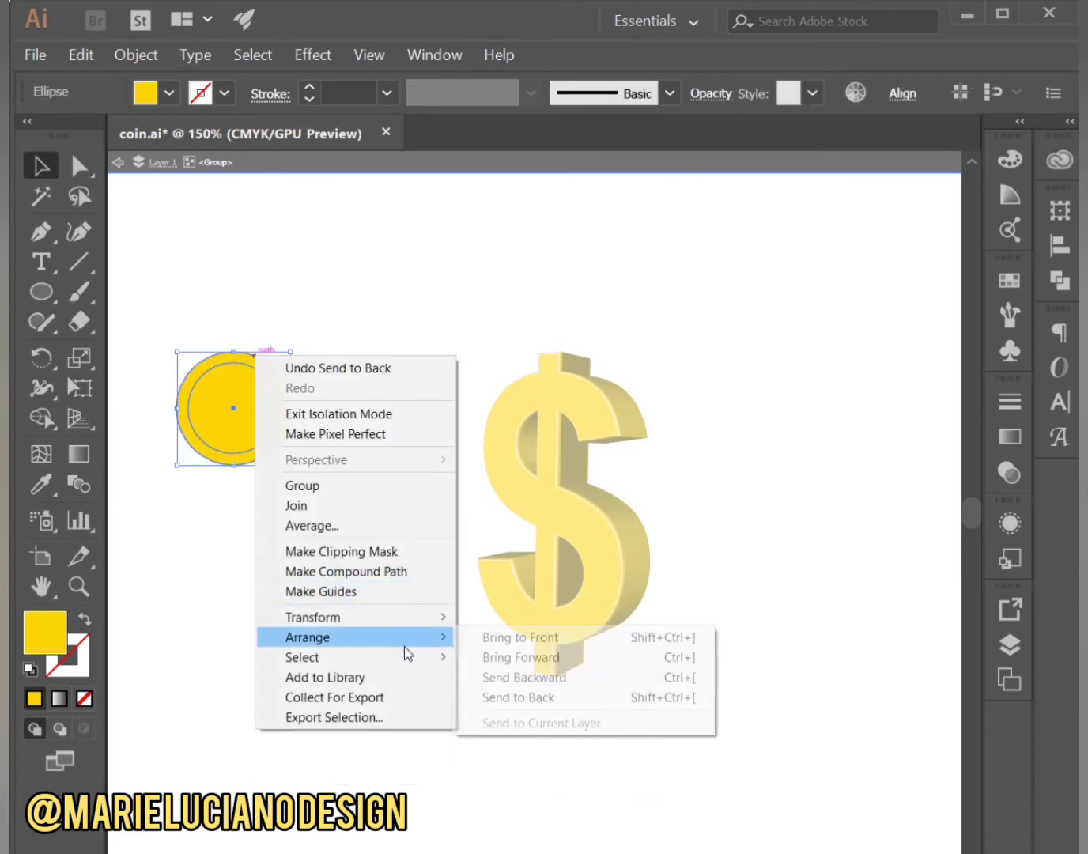
pyautogui.click(521, 698)
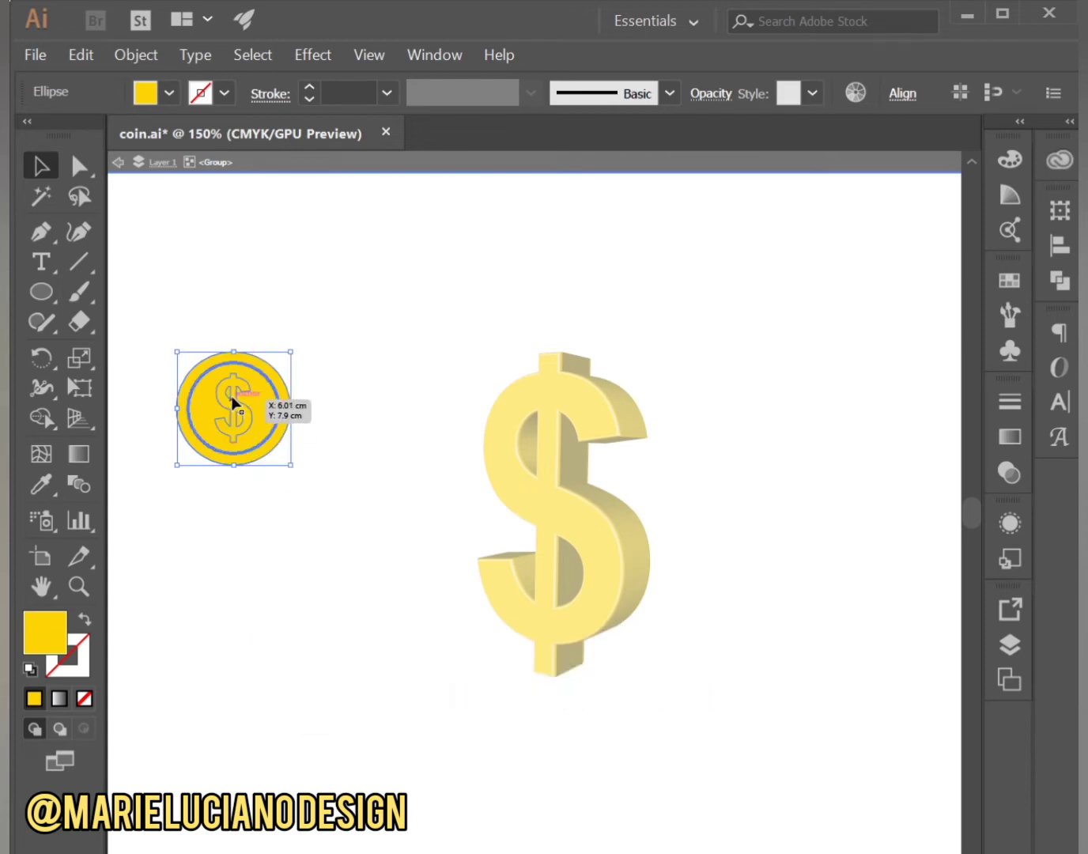
pyautogui.click(235, 403)
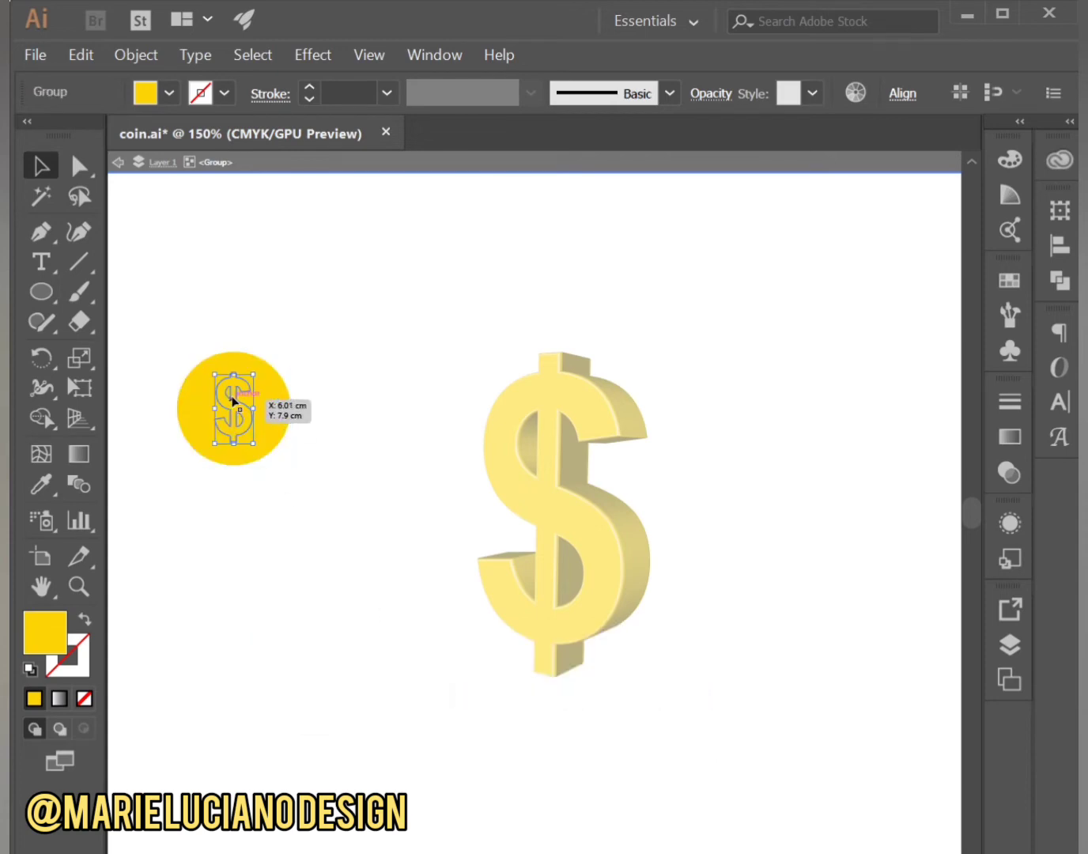
pyautogui.doubleClick(311, 326)
# Start the 3D Extrude & Bevel effect on the coin group with the preview enabled
pyautogui.click(265, 417)
pyautogui.click(315, 55)
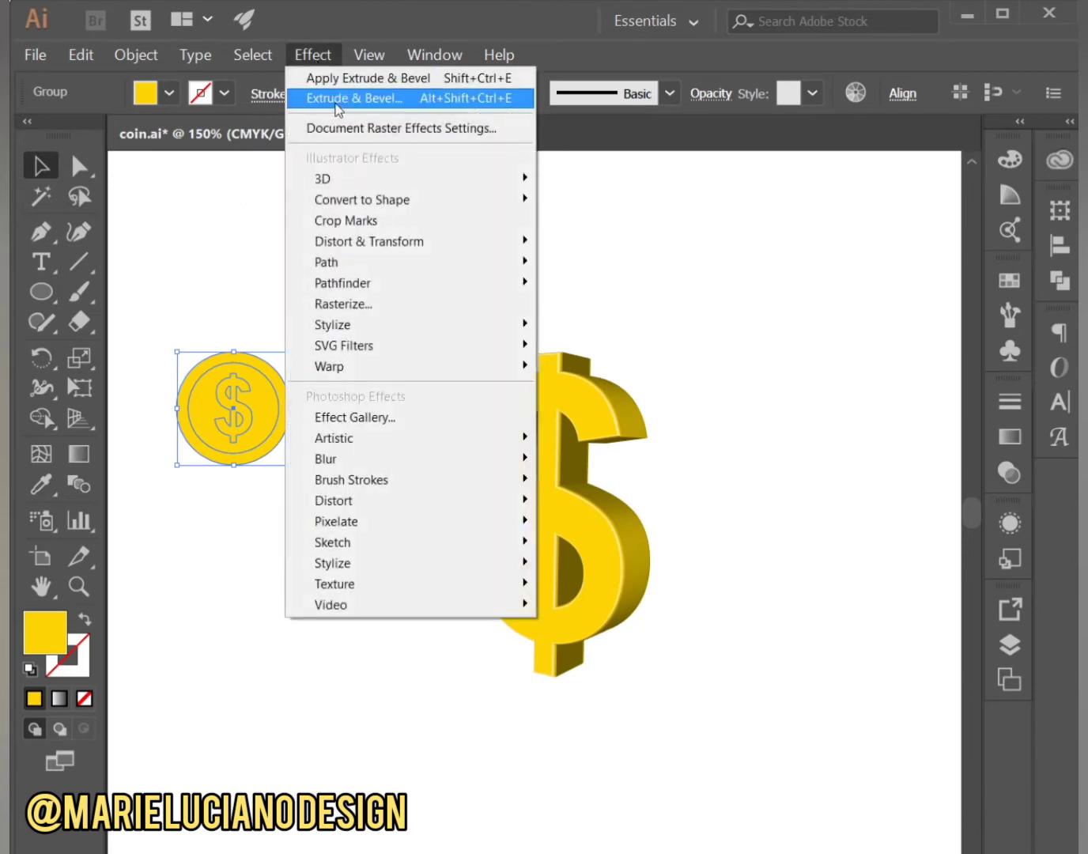
pyautogui.moveTo(377, 182)
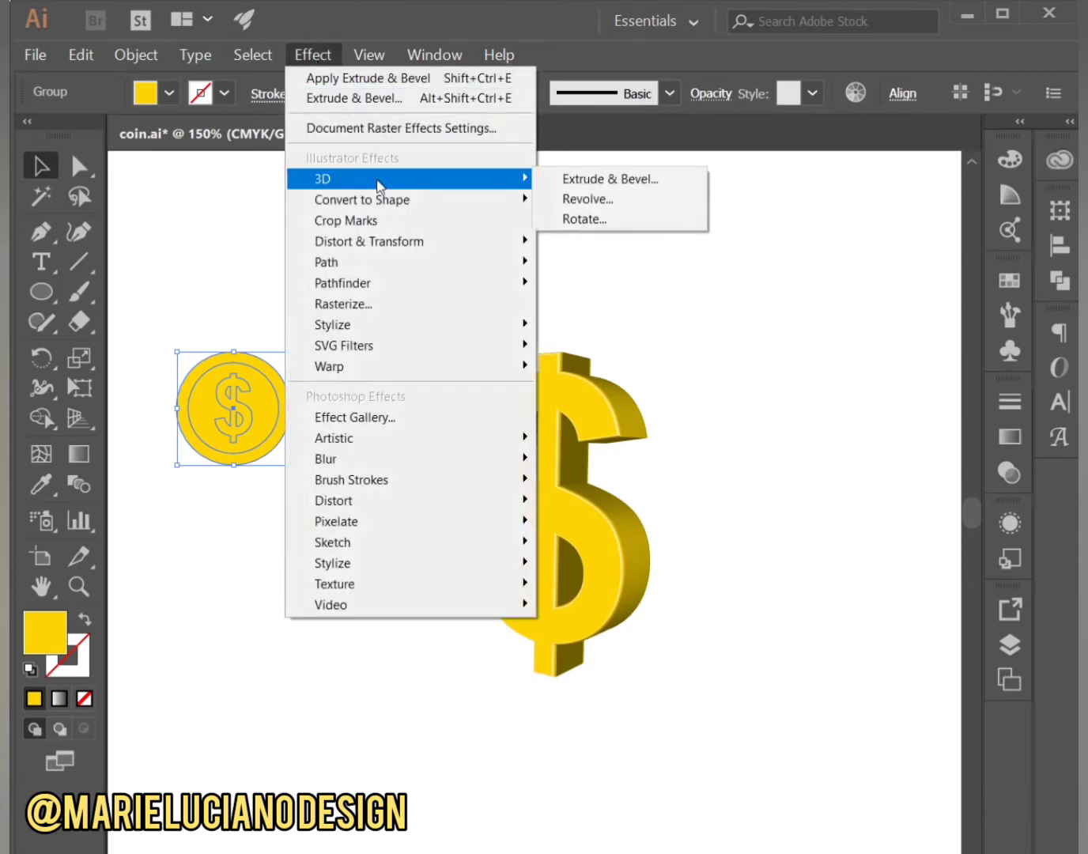
pyautogui.click(590, 178)
pyautogui.click(600, 794)
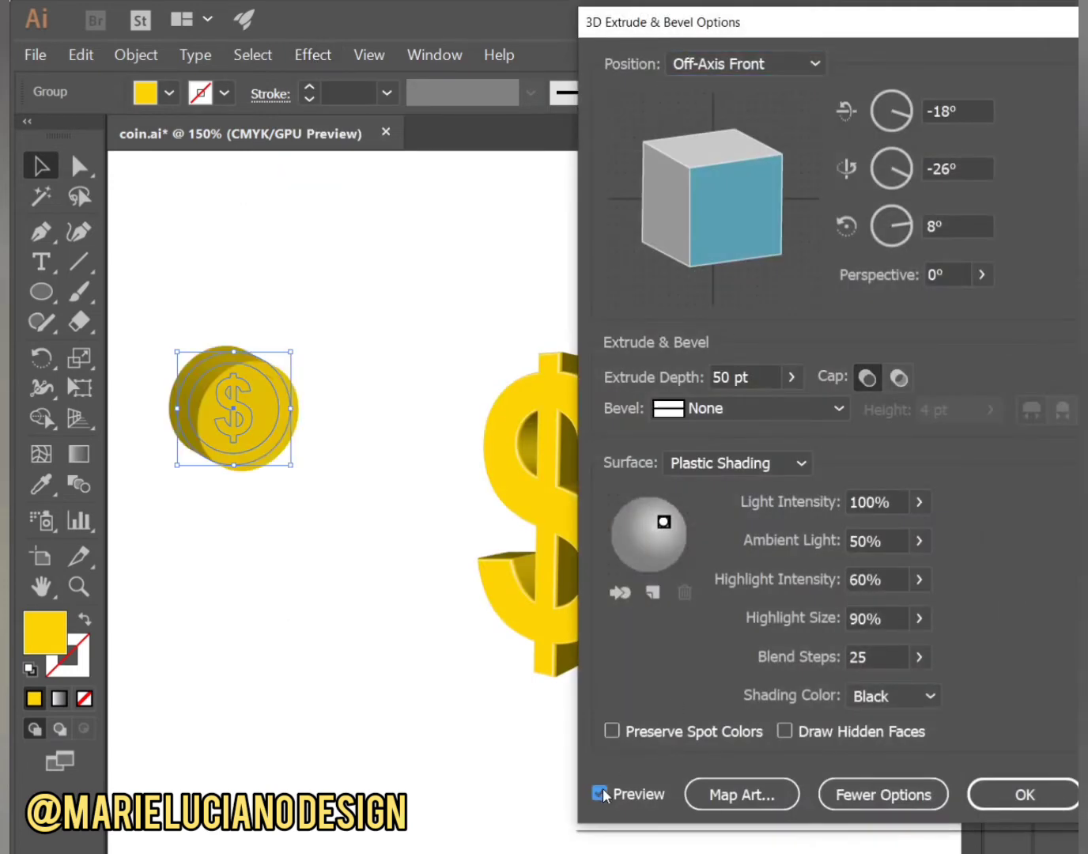
# Set the coin's extrude depth to 20 pt and its bevel to Classic
pyautogui.click(753, 378)
pyautogui.hotkey('ctrl', 'a')
pyautogui.write('20')
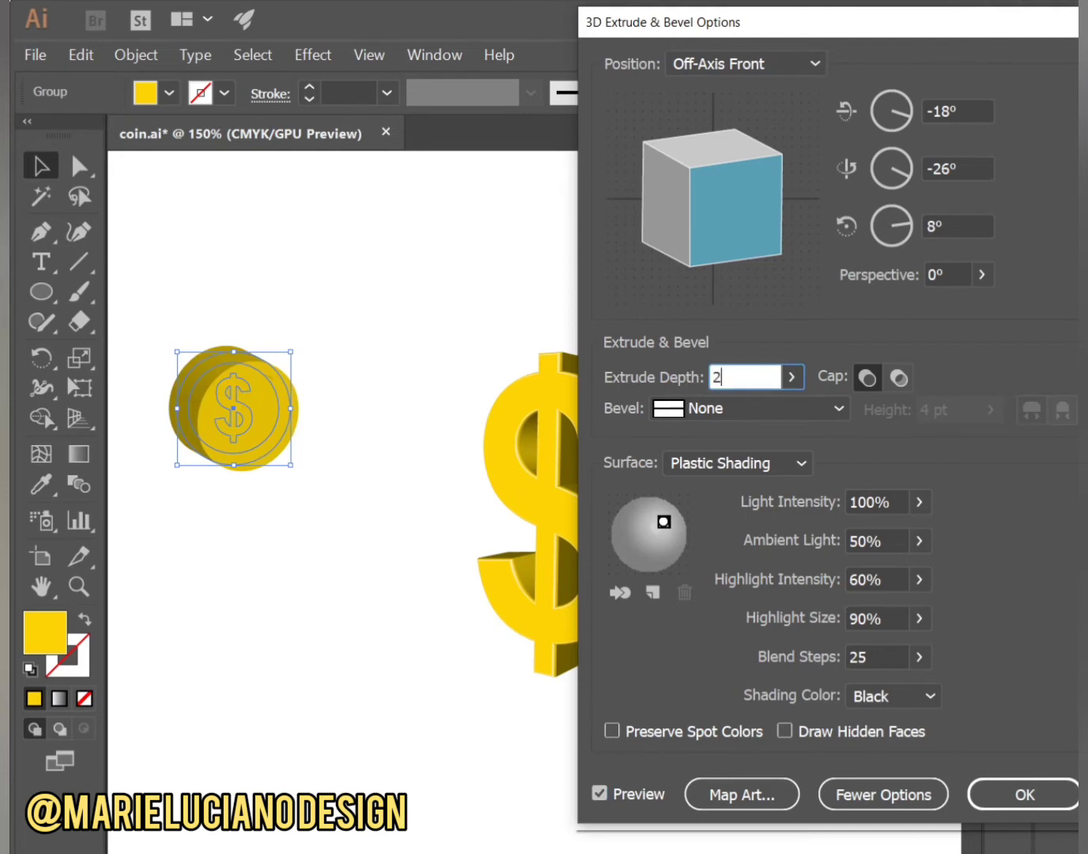
pyautogui.press('Tab')
pyautogui.click(732, 403)
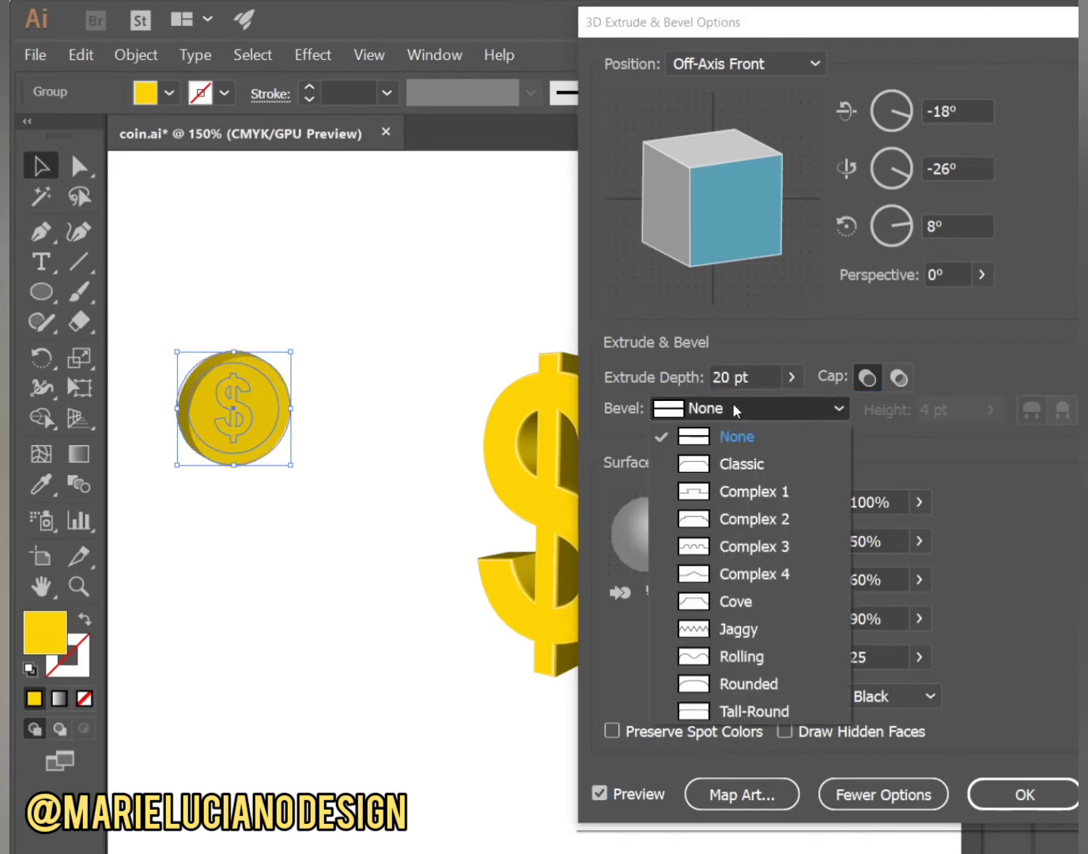
pyautogui.click(721, 467)
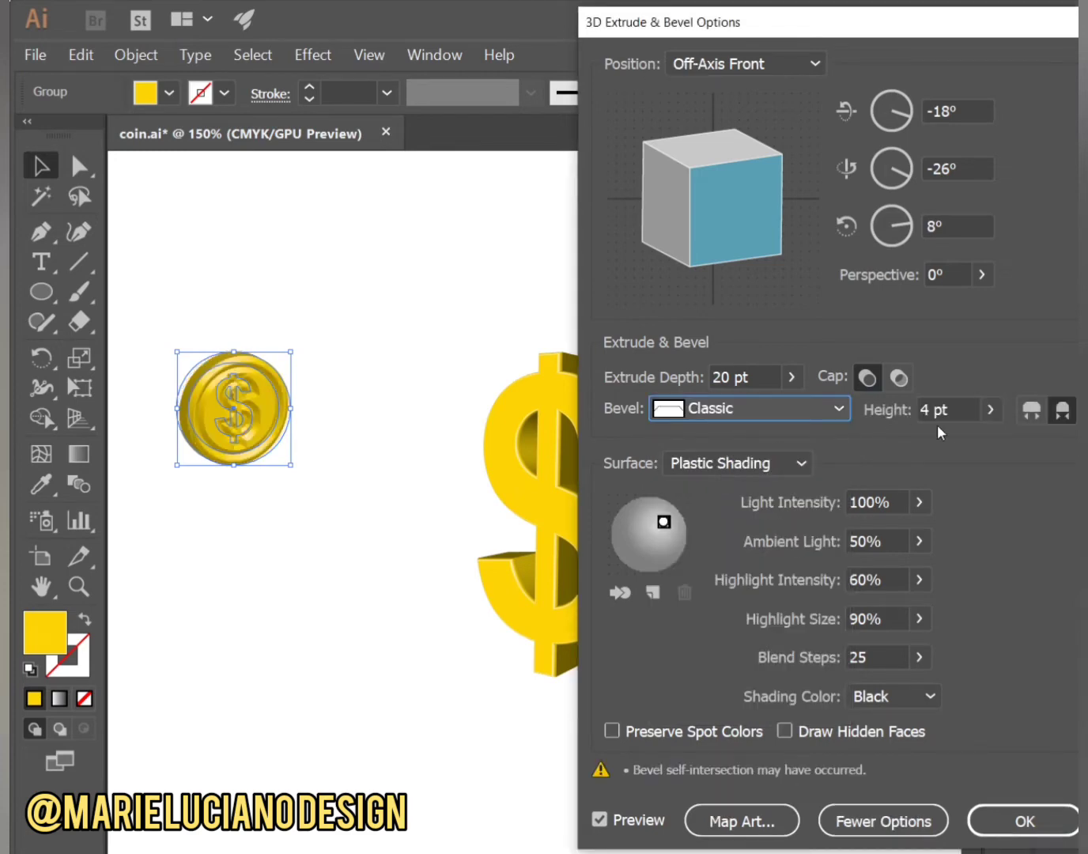
# Set the bevel height to 2 pt and try the outward bevel extent before switching back to the inward one
pyautogui.click(965, 405)
pyautogui.hotkey('ctrl', 'a')
pyautogui.write('2')
pyautogui.press('Tab')
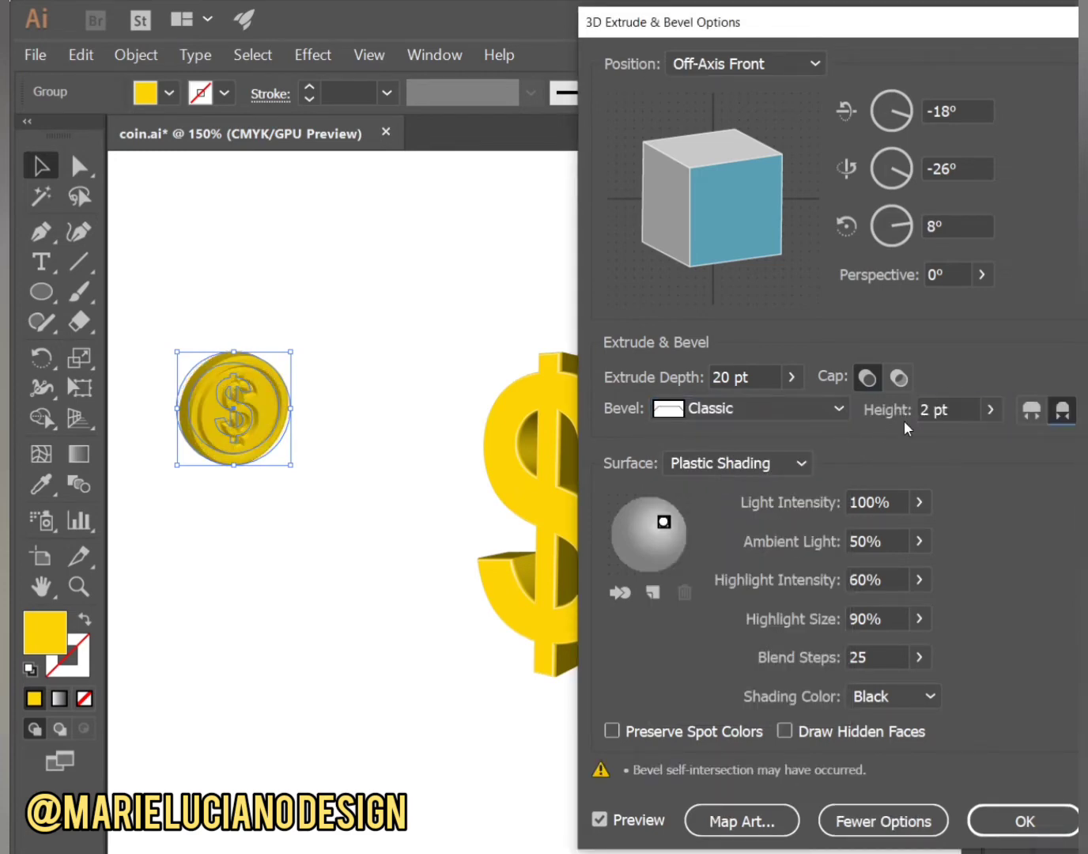
pyautogui.click(1030, 412)
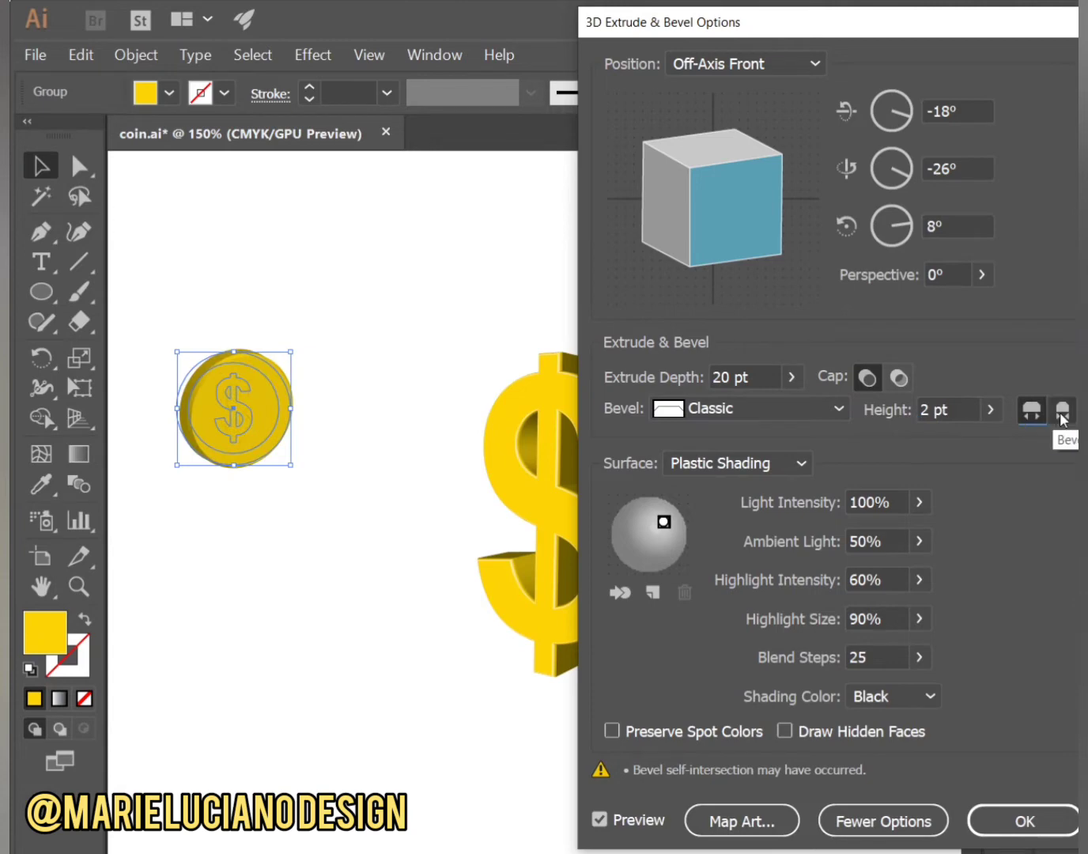
pyautogui.click(1062, 413)
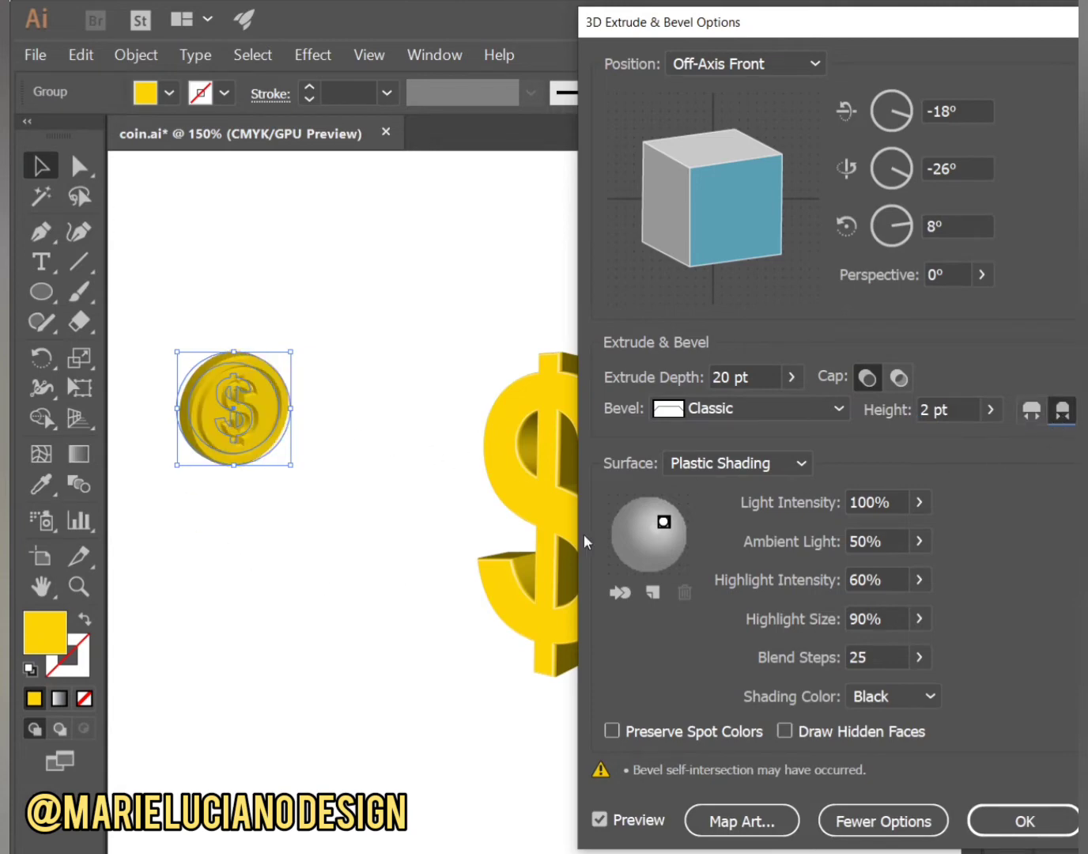
# Change the coin's bevel to Rounded with a height of 1 pt and set the extrude depth to 15 pt
pyautogui.click(767, 408)
pyautogui.click(764, 686)
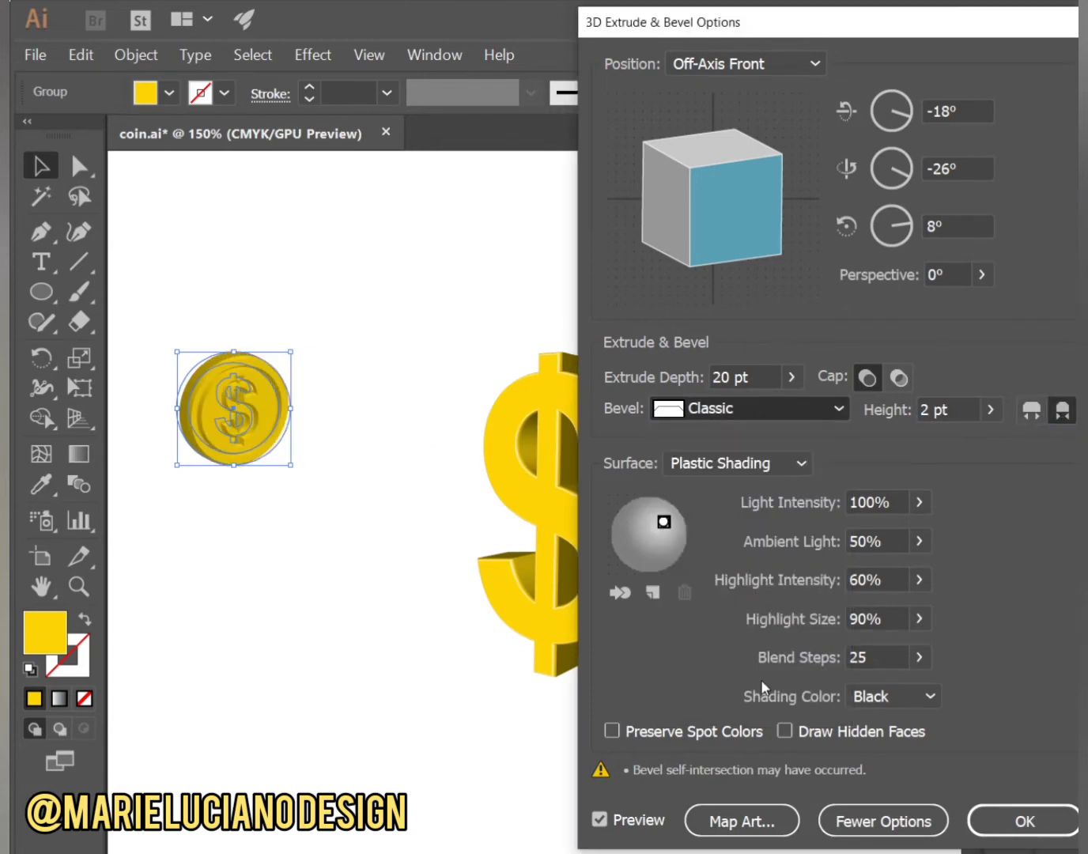
pyautogui.press('Tab')
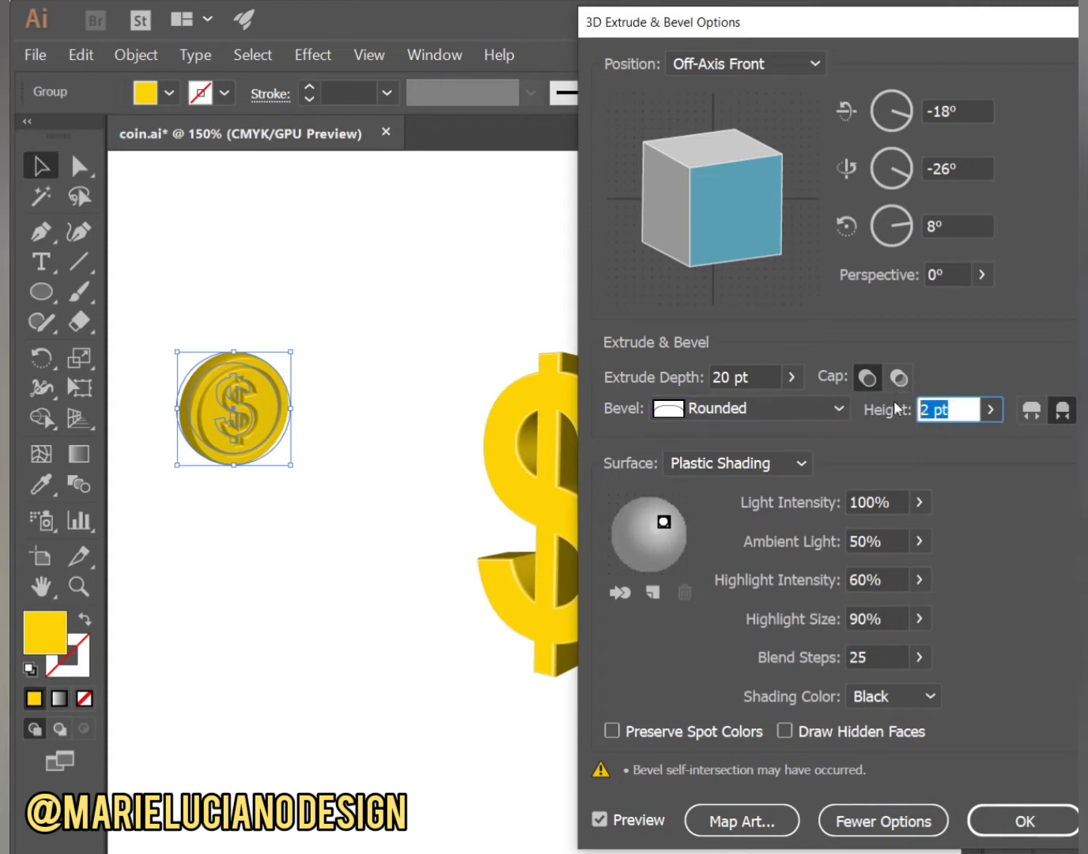
pyautogui.write('1')
pyautogui.press('Tab')
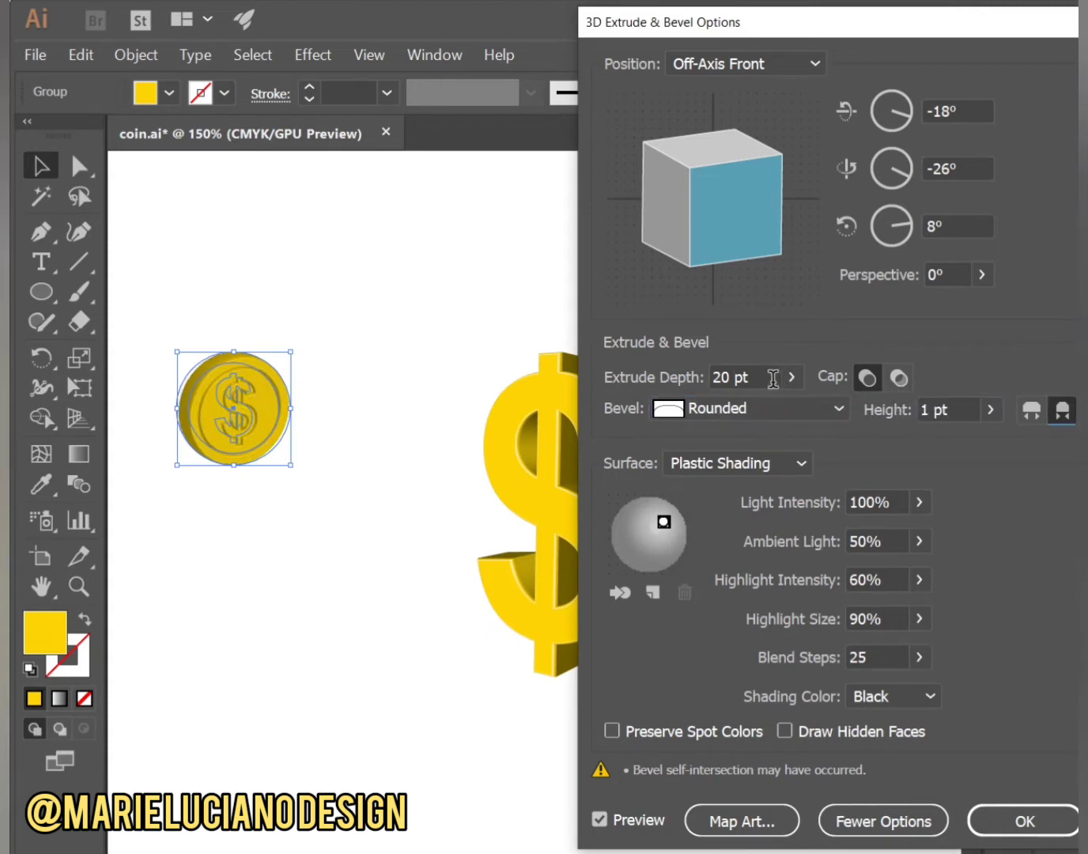
pyautogui.moveTo(770, 376); pyautogui.dragTo(689, 391)
pyautogui.write('15')
pyautogui.press('Tab')
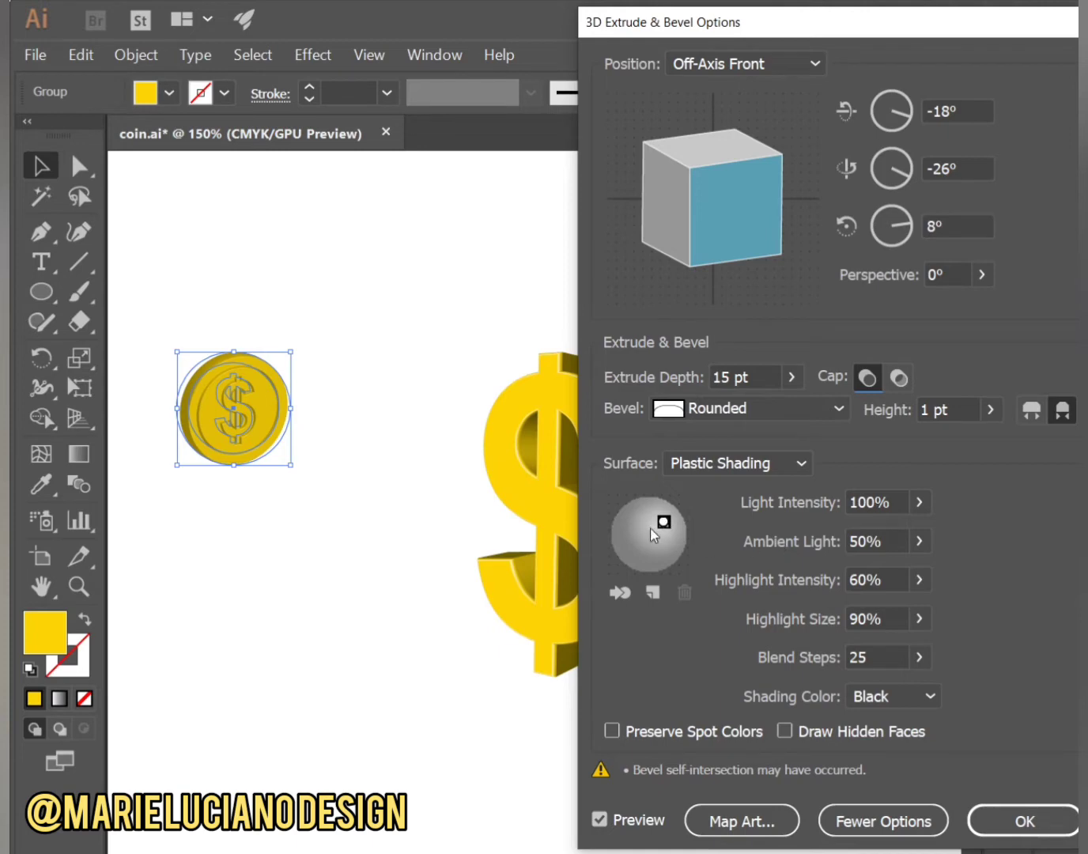
# Move the light to the upper left of the shading sphere and add a second light at its lower right
pyautogui.moveTo(661, 525); pyautogui.dragTo(630, 523)
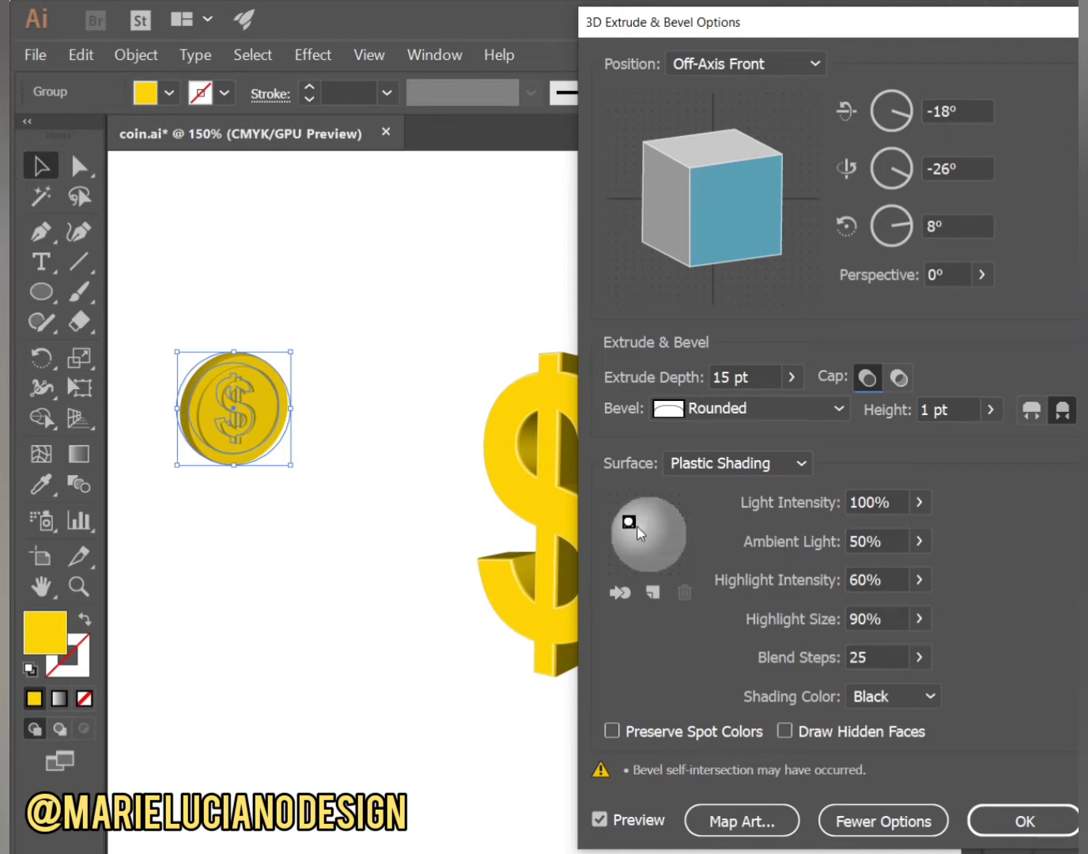
pyautogui.click(653, 591)
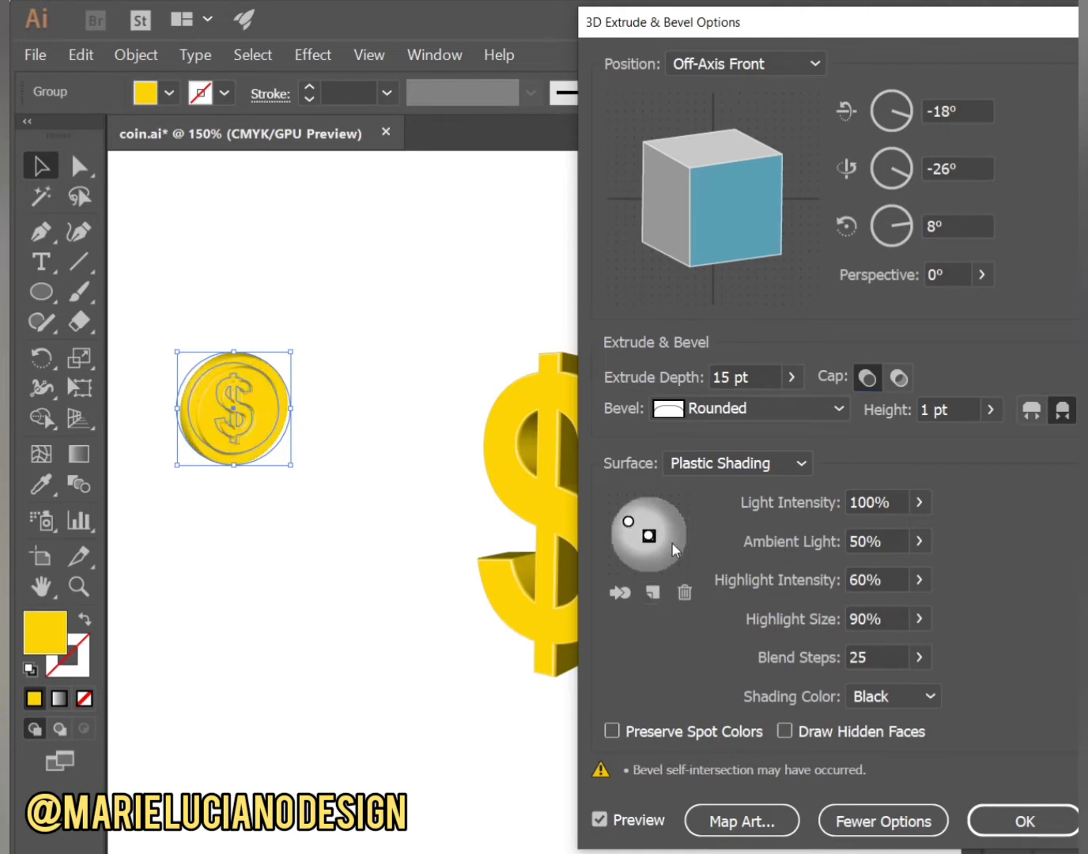
pyautogui.moveTo(667, 553); pyautogui.dragTo(671, 544)
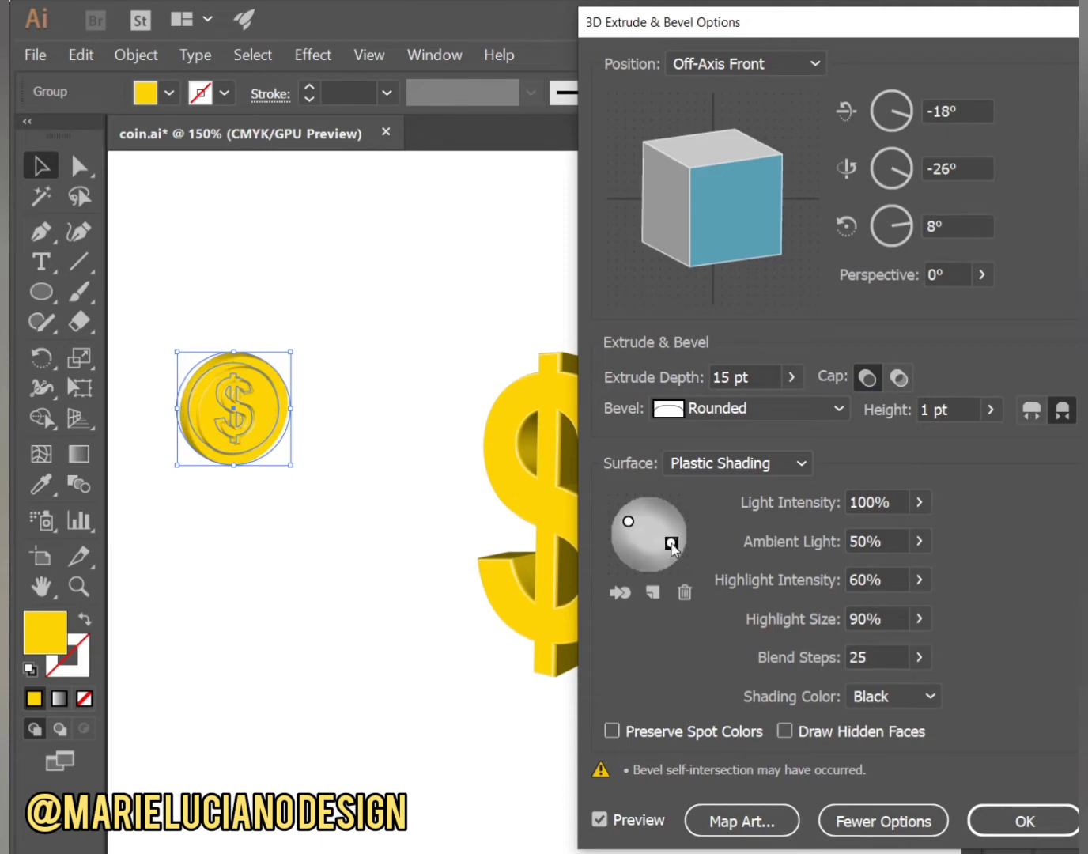
# Set the coin's 3D position to Off-Axis Top and its bevel to Classic
pyautogui.click(741, 63)
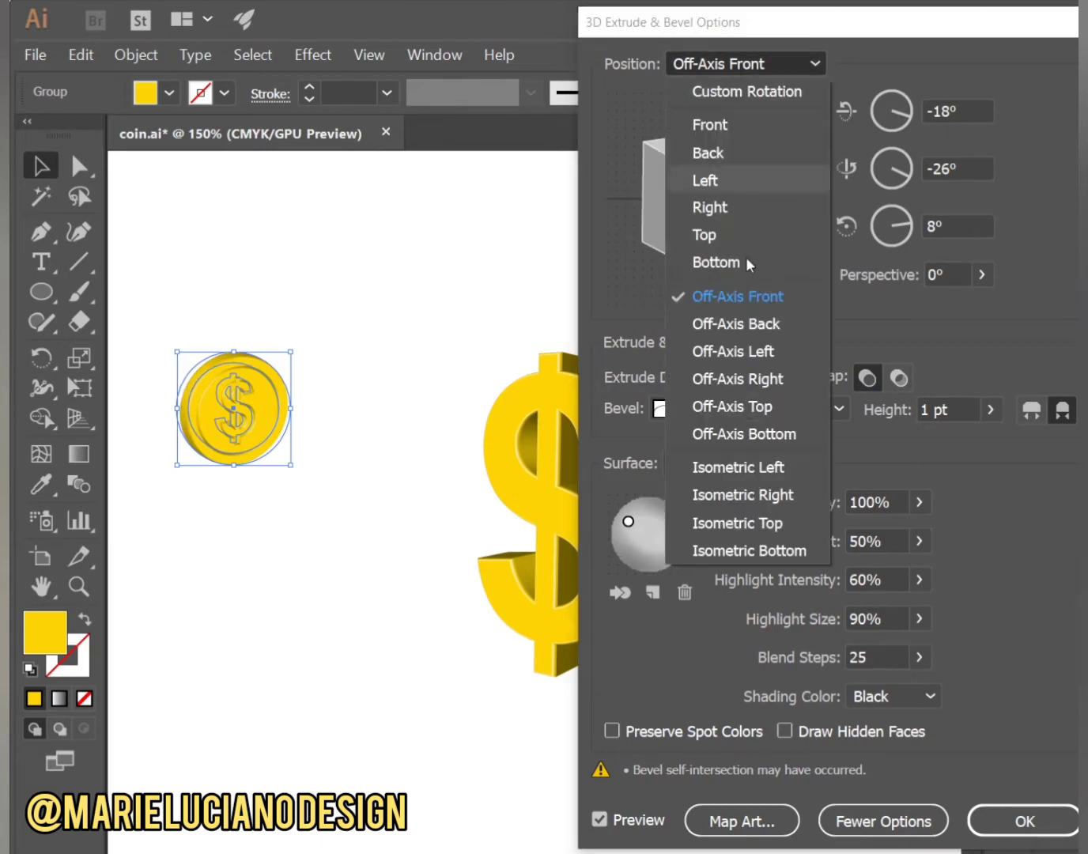
pyautogui.press('Escape')
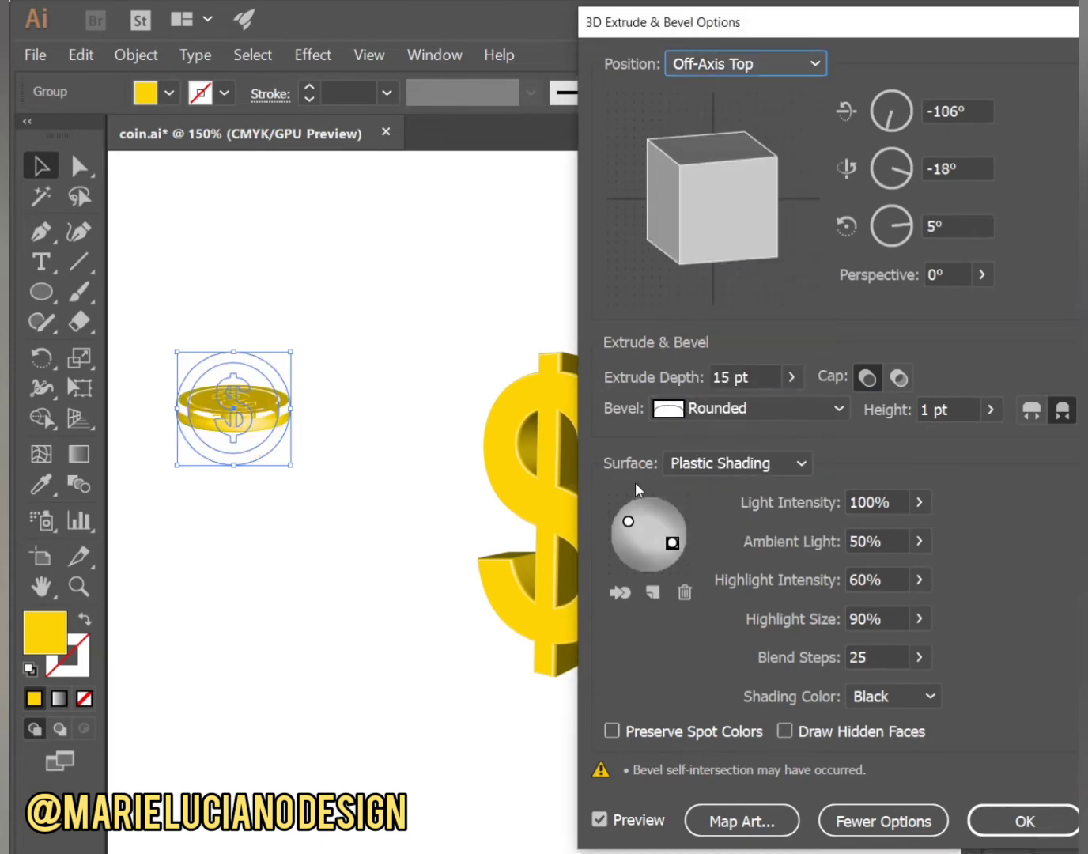
pyautogui.click(785, 404)
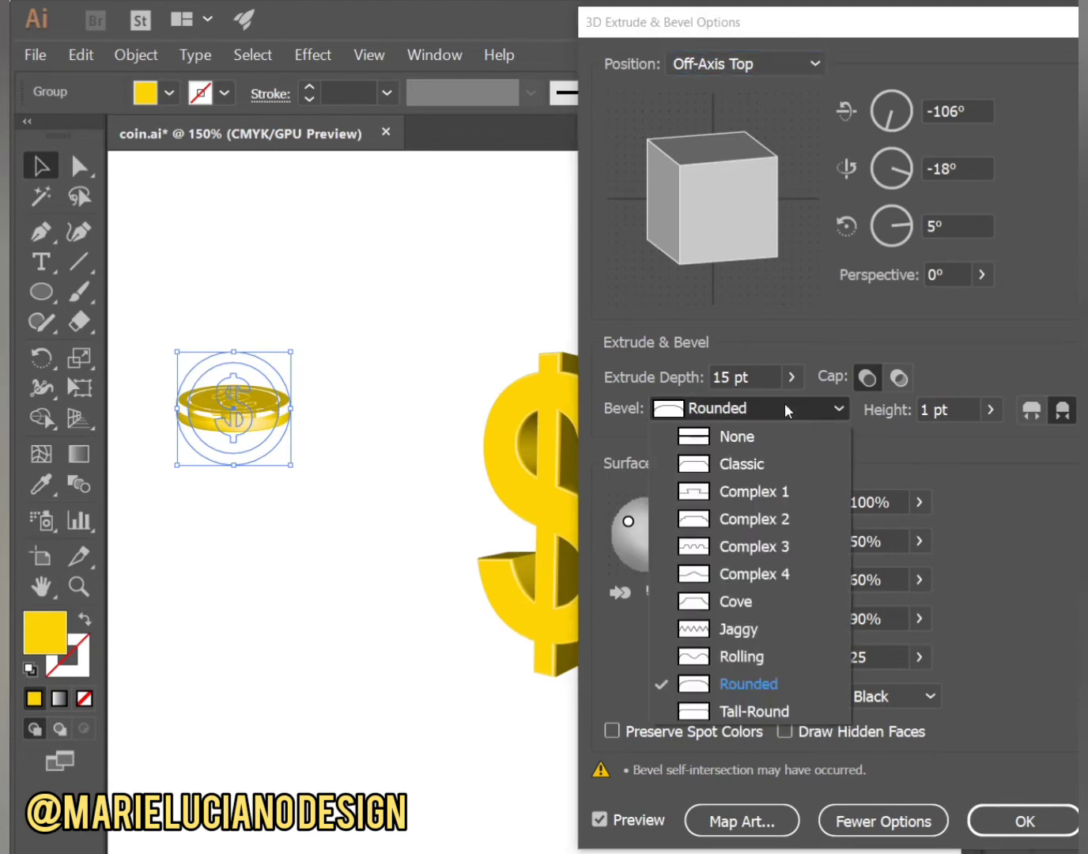
pyautogui.click(724, 463)
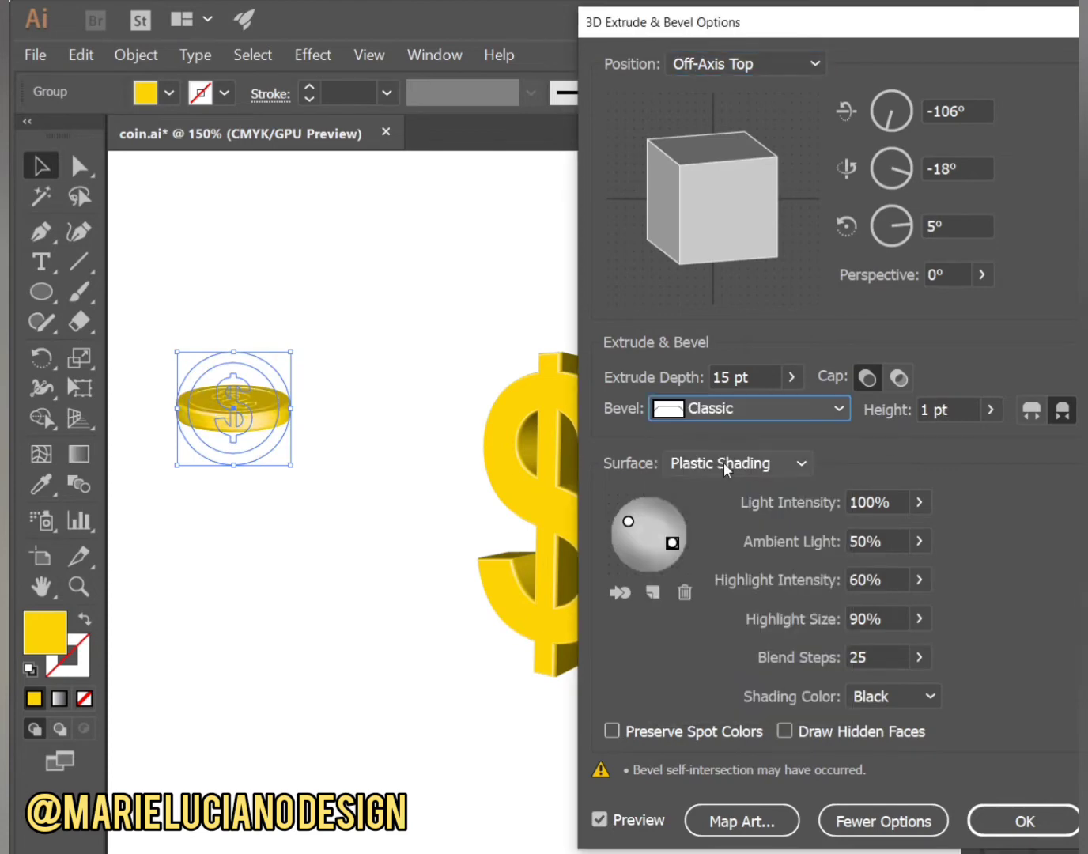
# Apply the 3D effect and move the coin to the lower left of the large dollar sign
pyautogui.click(984, 822)
pyautogui.click(309, 435)
pyautogui.moveTo(252, 424); pyautogui.dragTo(439, 687)
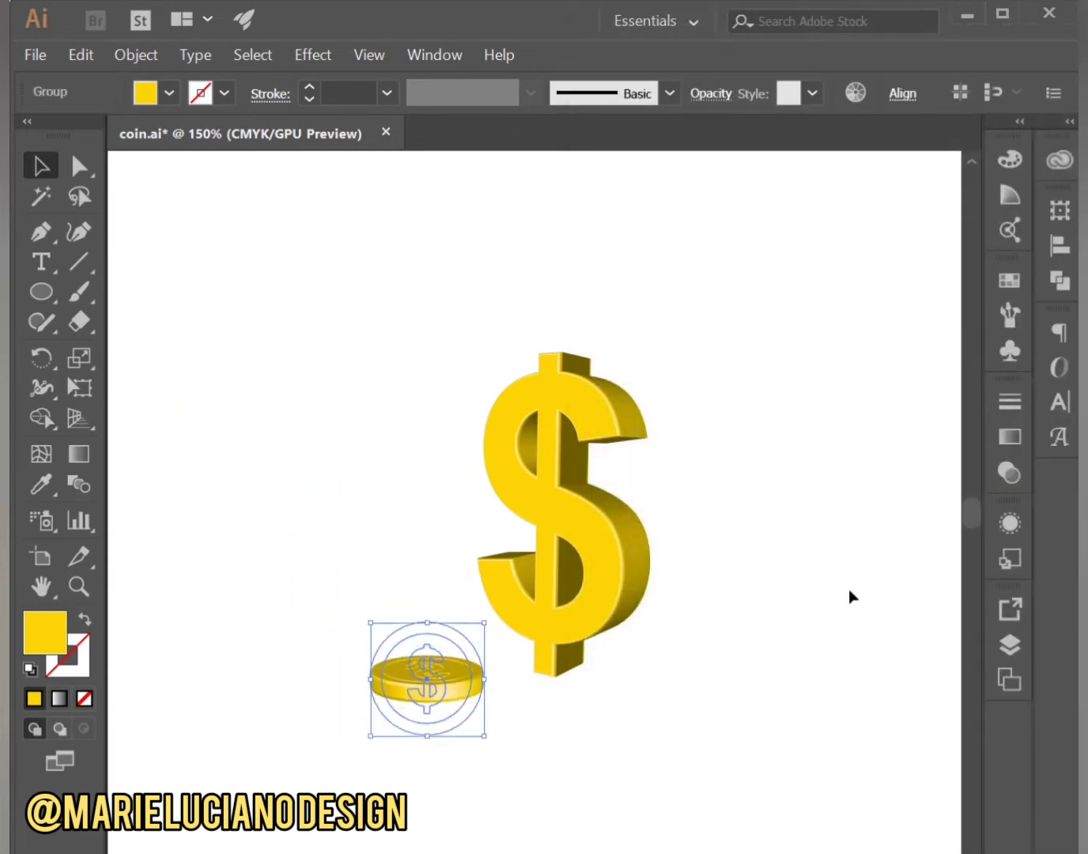
# Isolate the coin group and fill its inner circle with an orange swatch through the circle's appearance settings
pyautogui.doubleClick(437, 644)
pyautogui.click(438, 644)
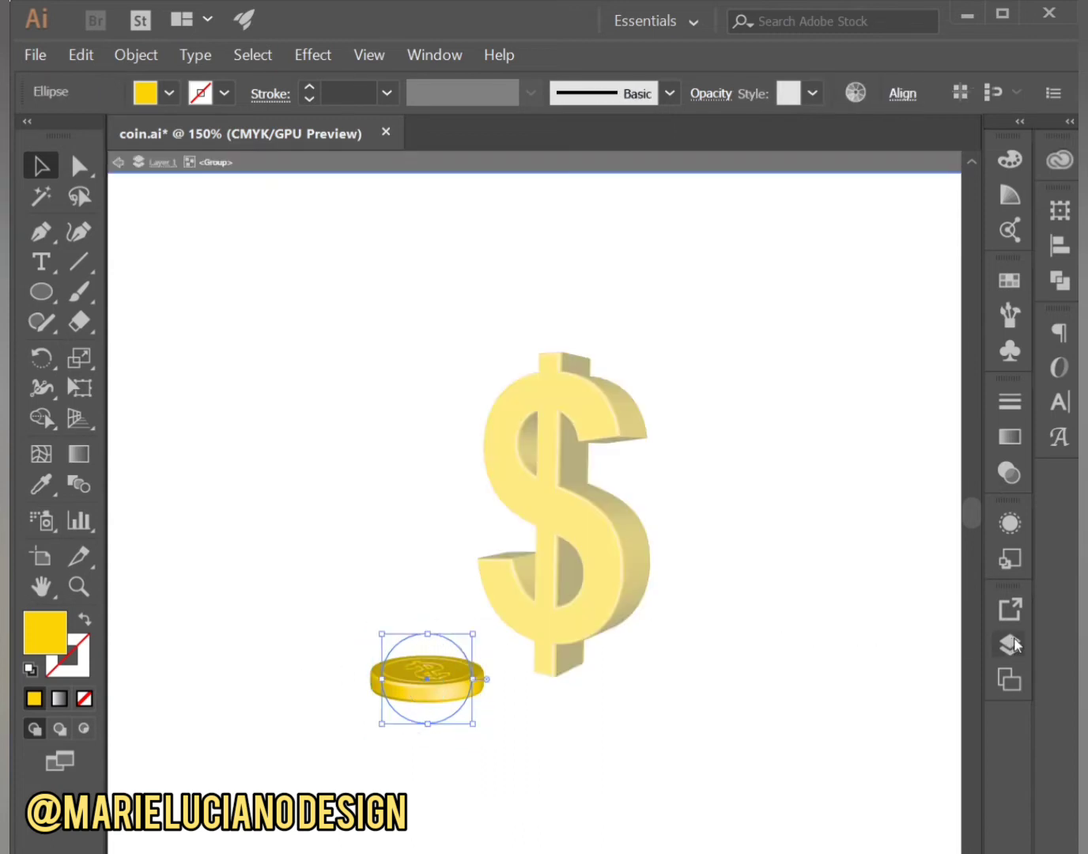
pyautogui.click(1006, 523)
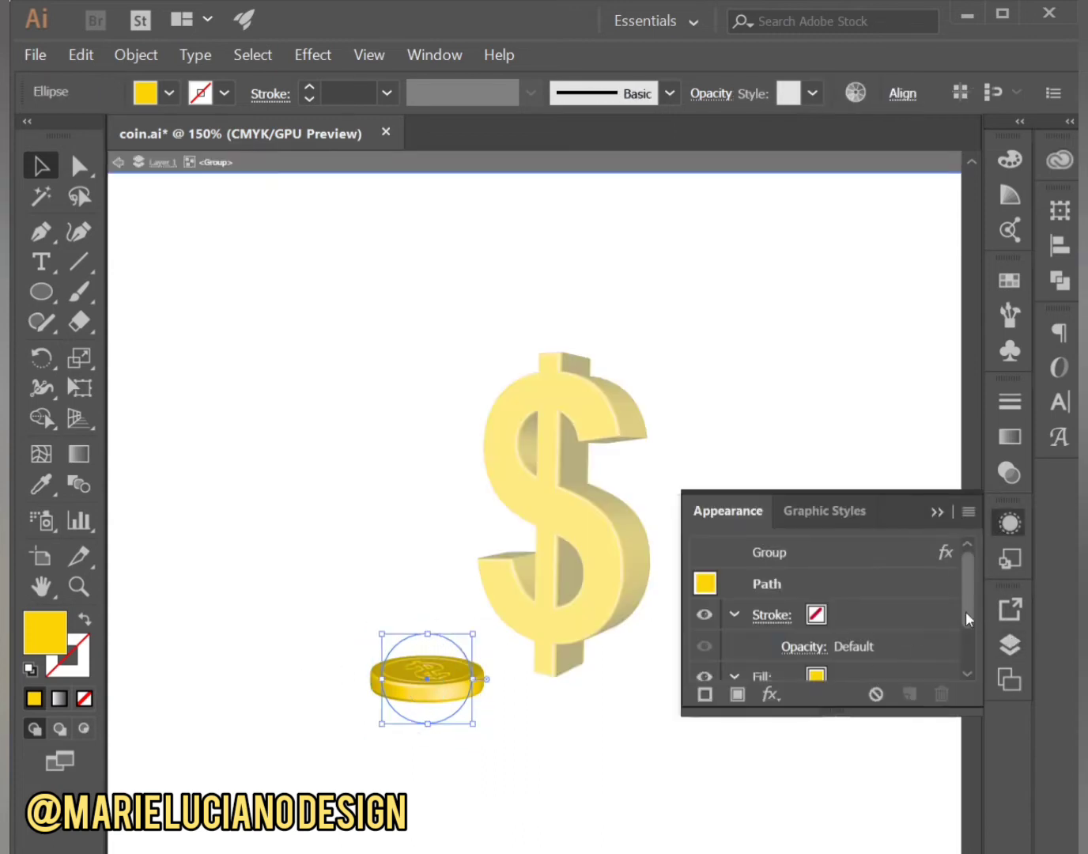
pyautogui.scroll(-2, 965, 614)
pyautogui.click(822, 617)
pyautogui.click(839, 618)
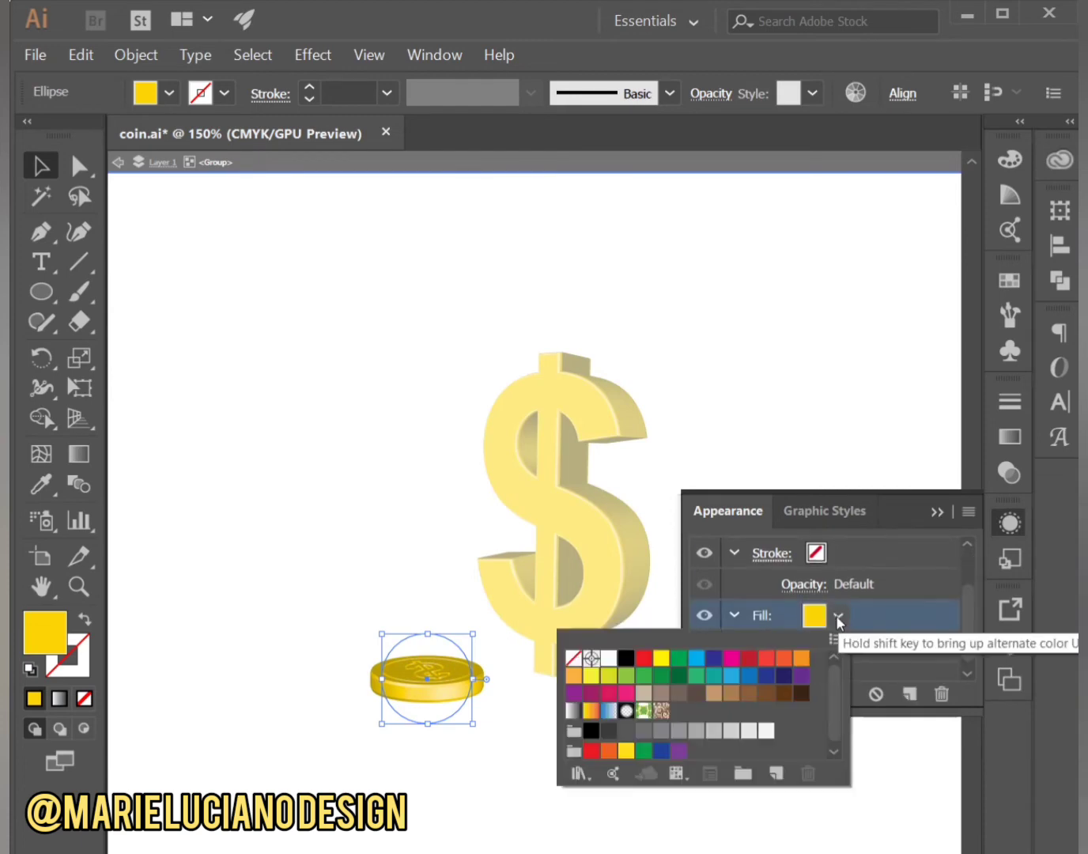
pyautogui.click(591, 677)
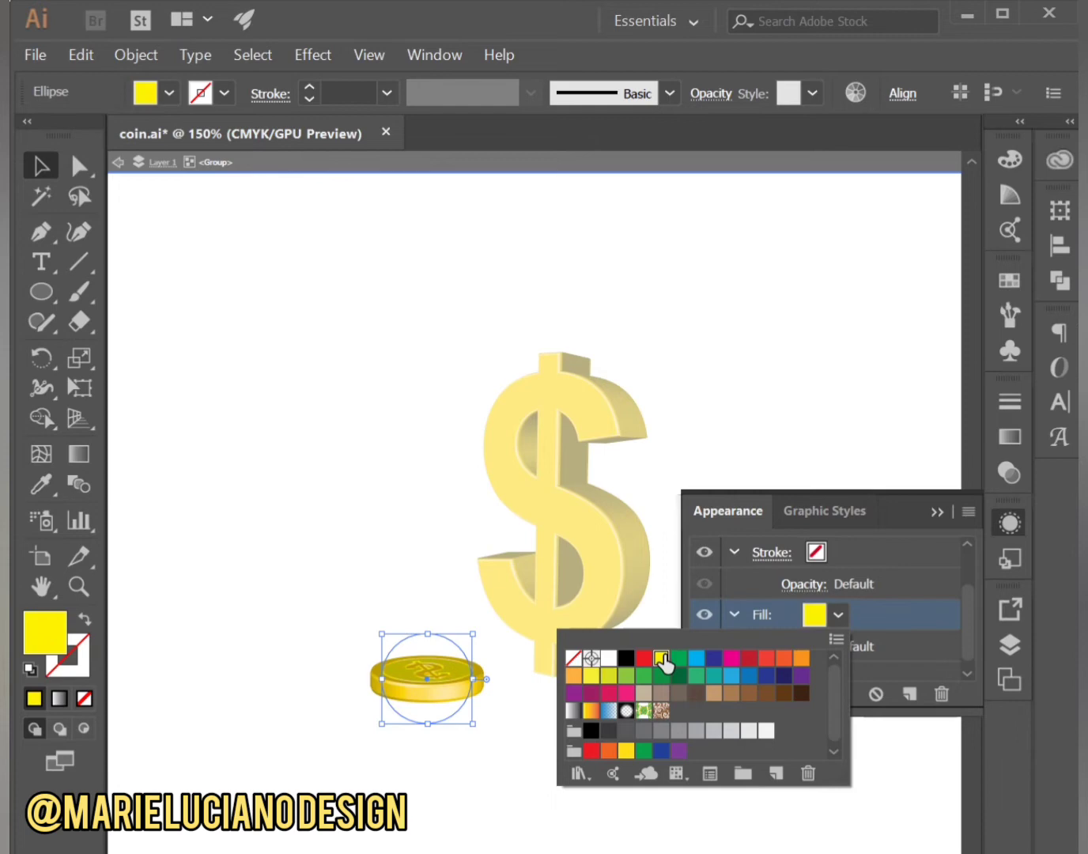
pyautogui.click(800, 658)
# Change the inner circle's fill to golden orange #ffb206 and leave the group's isolation mode
pyautogui.click(45, 640)
pyautogui.doubleClick(45, 640)
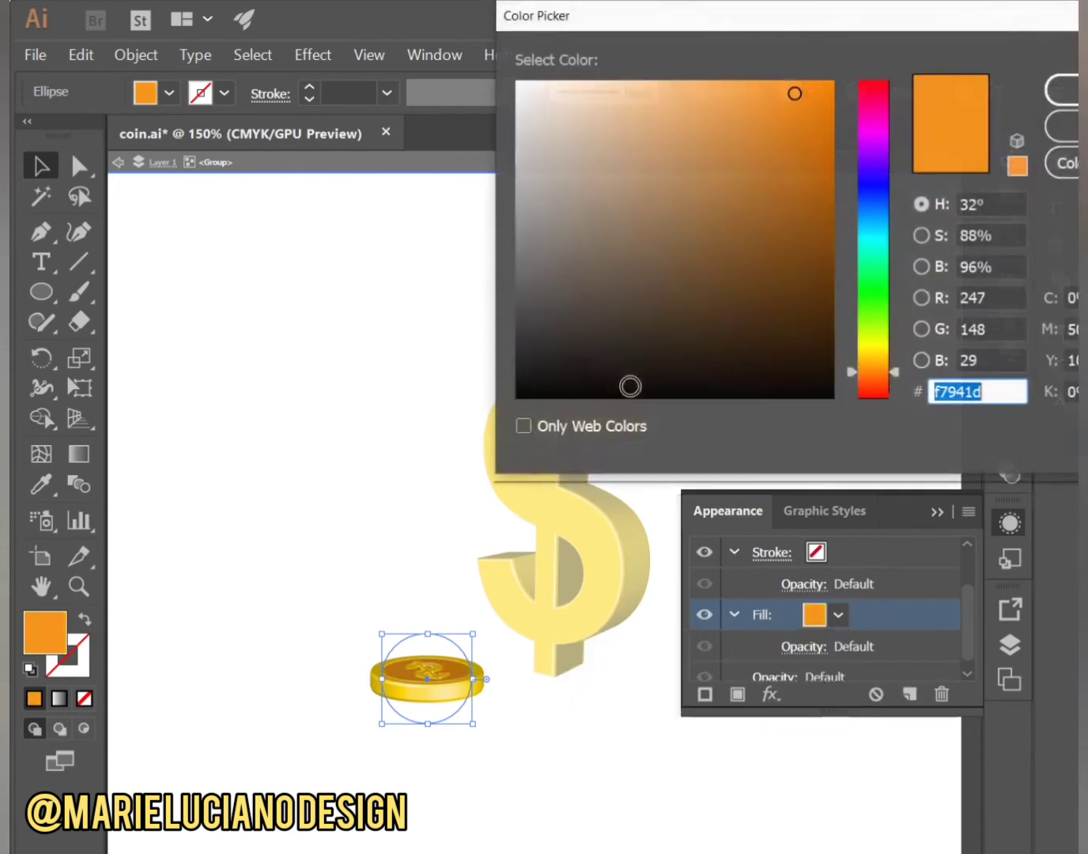
pyautogui.click(744, 86)
pyautogui.click(689, 84)
pyautogui.moveTo(874, 346); pyautogui.dragTo(875, 363)
pyautogui.moveTo(791, 102); pyautogui.dragTo(829, 70)
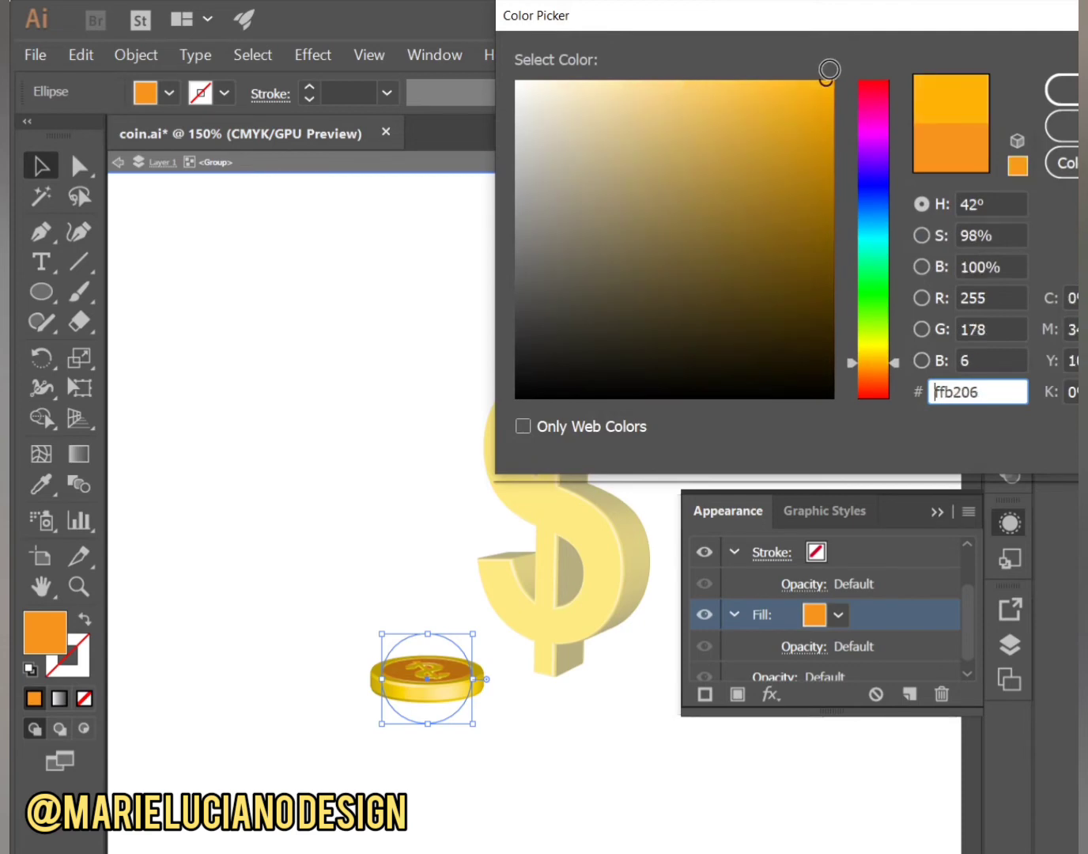
pyautogui.click(1050, 89)
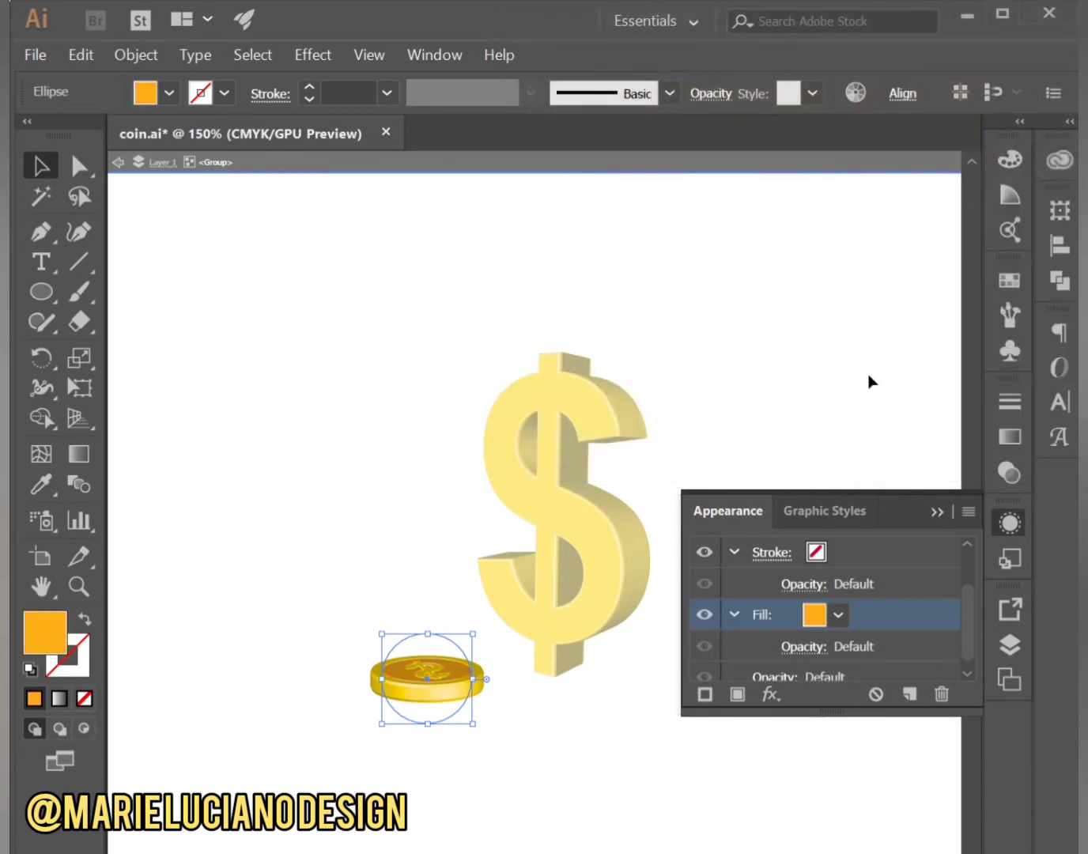
pyautogui.click(873, 446)
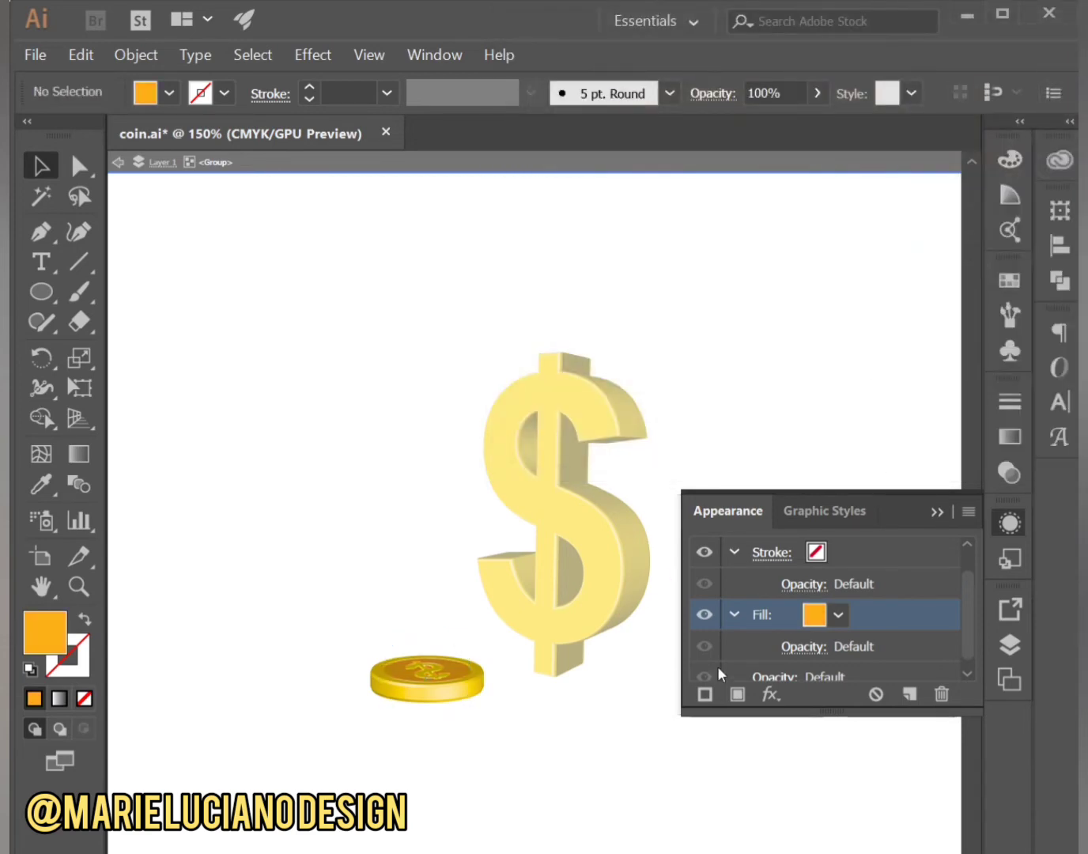
pyautogui.click(931, 513)
pyautogui.doubleClick(850, 453)
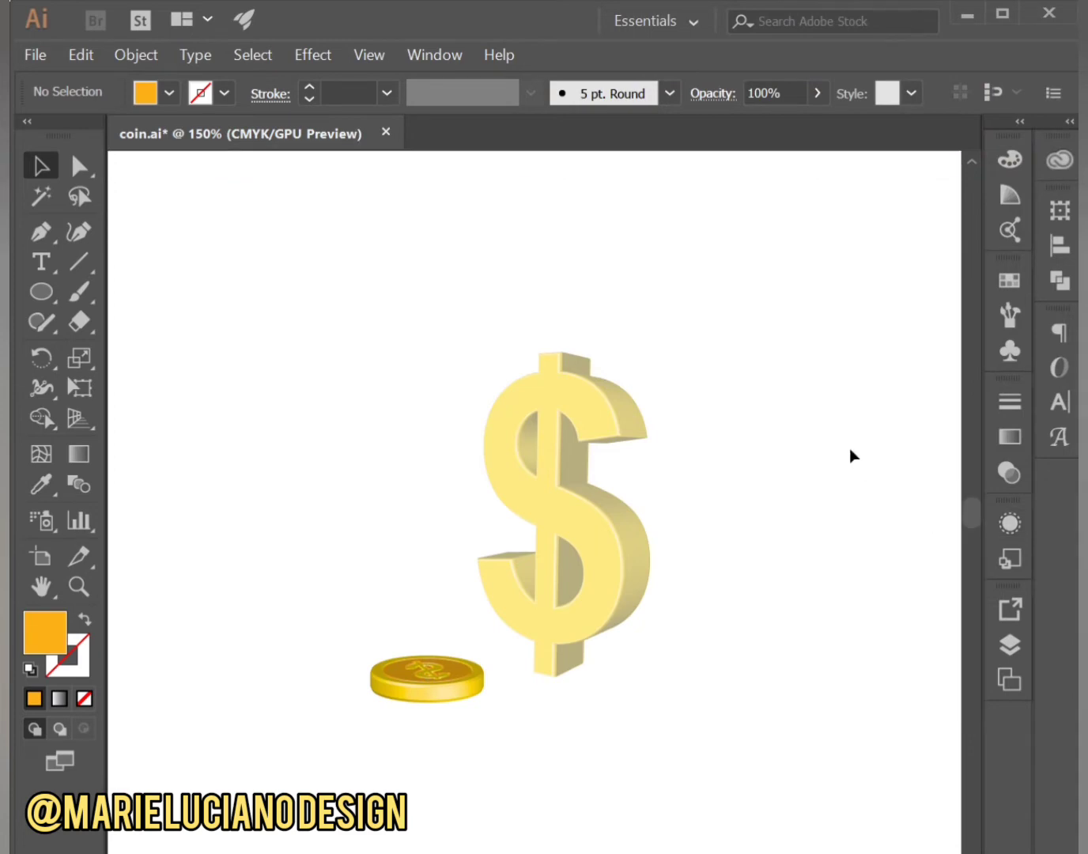
# Duplicate the coin straight upward to build a stack of three coins, and save the document
pyautogui.click(460, 695)
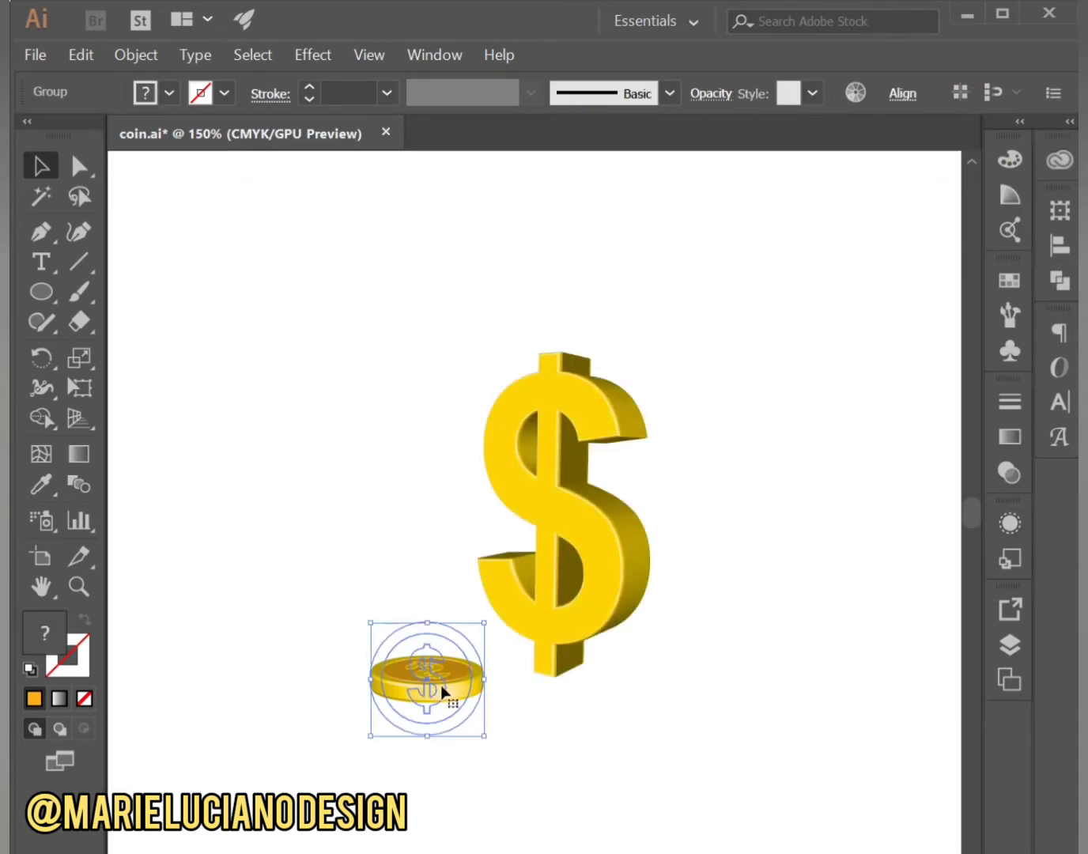
pyautogui.moveTo(444, 693); pyautogui.dragTo(452, 640)
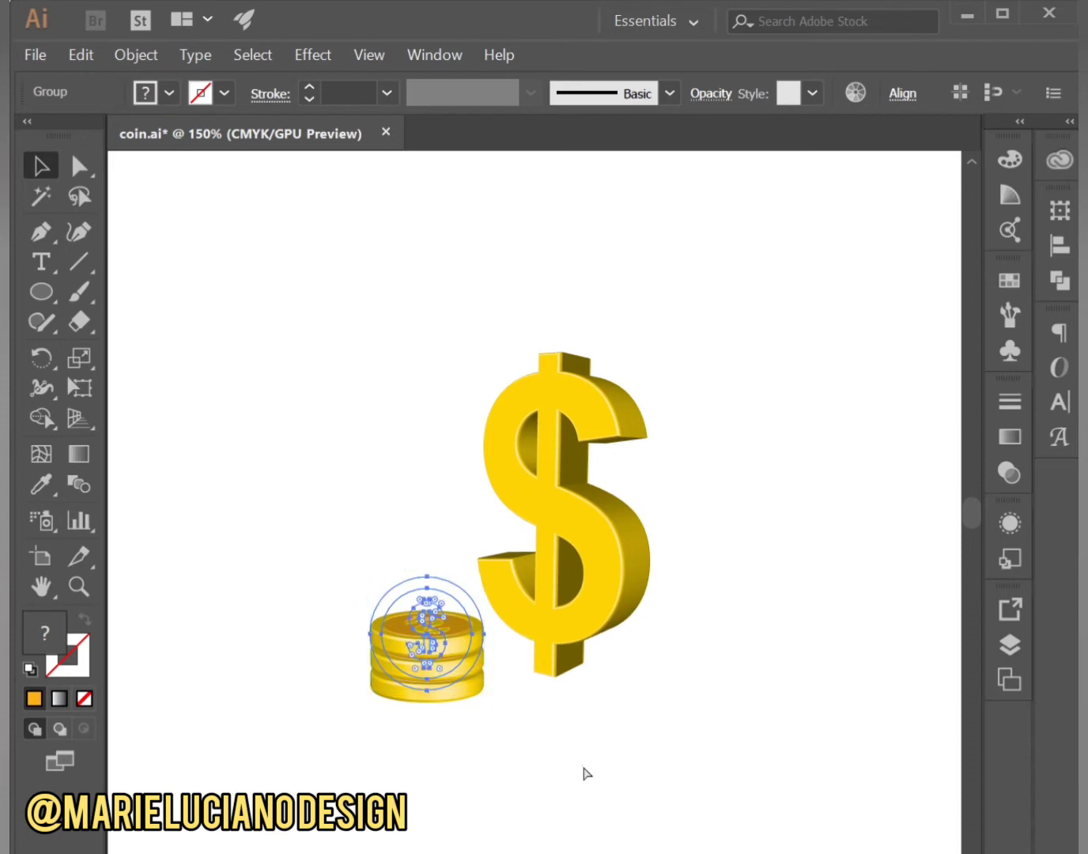
pyautogui.click(647, 673)
pyautogui.hotkey('ctrl', 's')
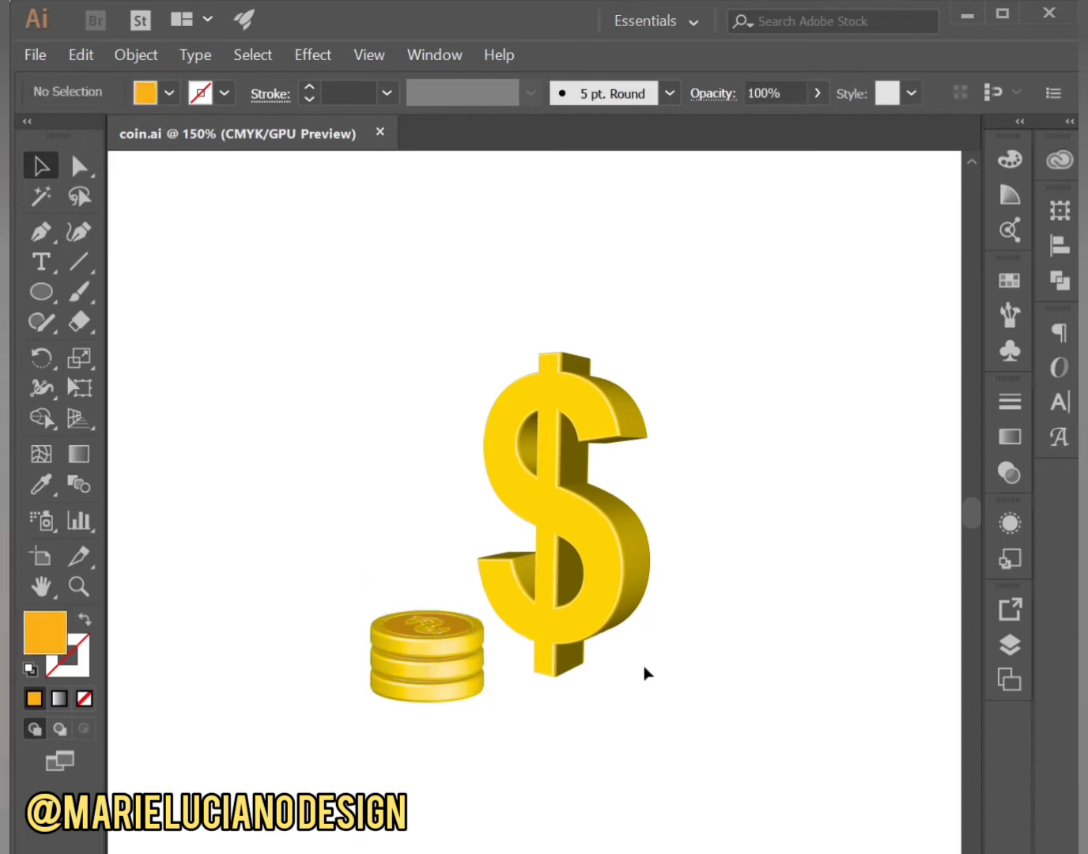
# Duplicate the three-coin stack upward to make a stack of six coins
pyautogui.moveTo(362, 583); pyautogui.dragTo(469, 723)
pyautogui.moveTo(442, 629); pyautogui.dragTo(444, 563)
pyautogui.click(575, 732)
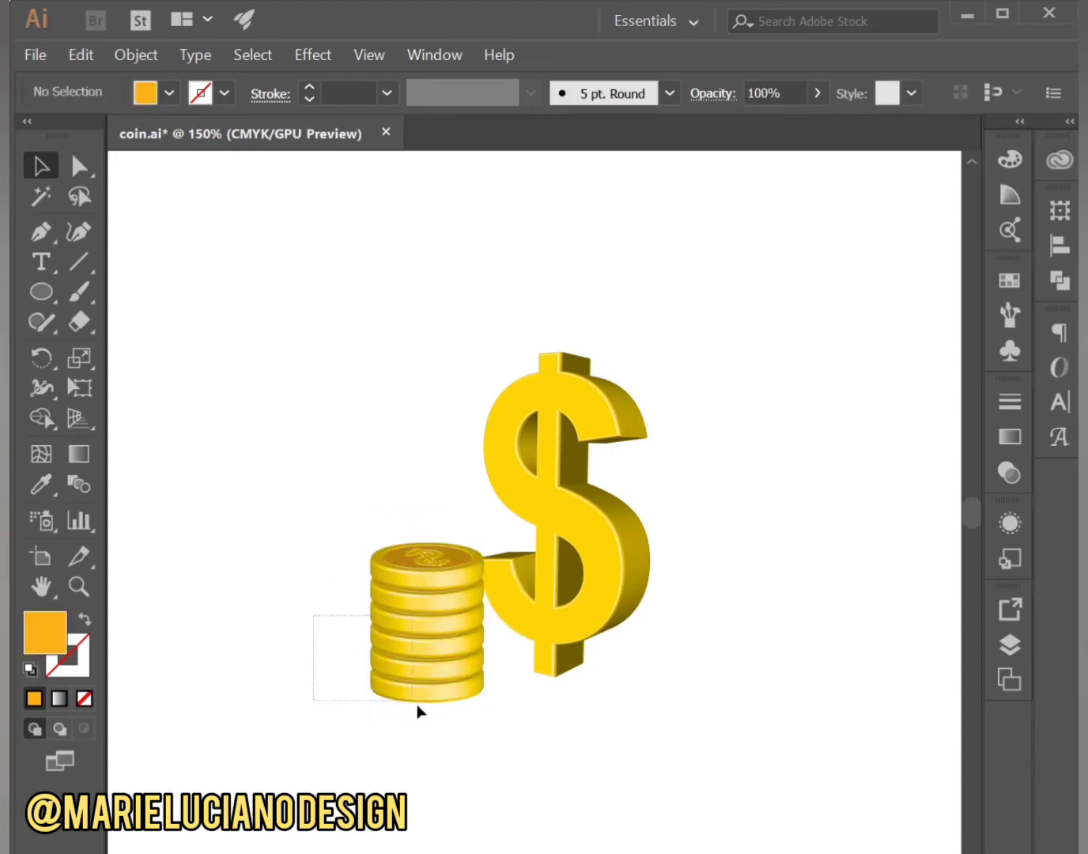
# Copy the six-coin stack to the left and place the copy slightly lower, overlapping the front of the first stack
pyautogui.moveTo(419, 712); pyautogui.dragTo(402, 773)
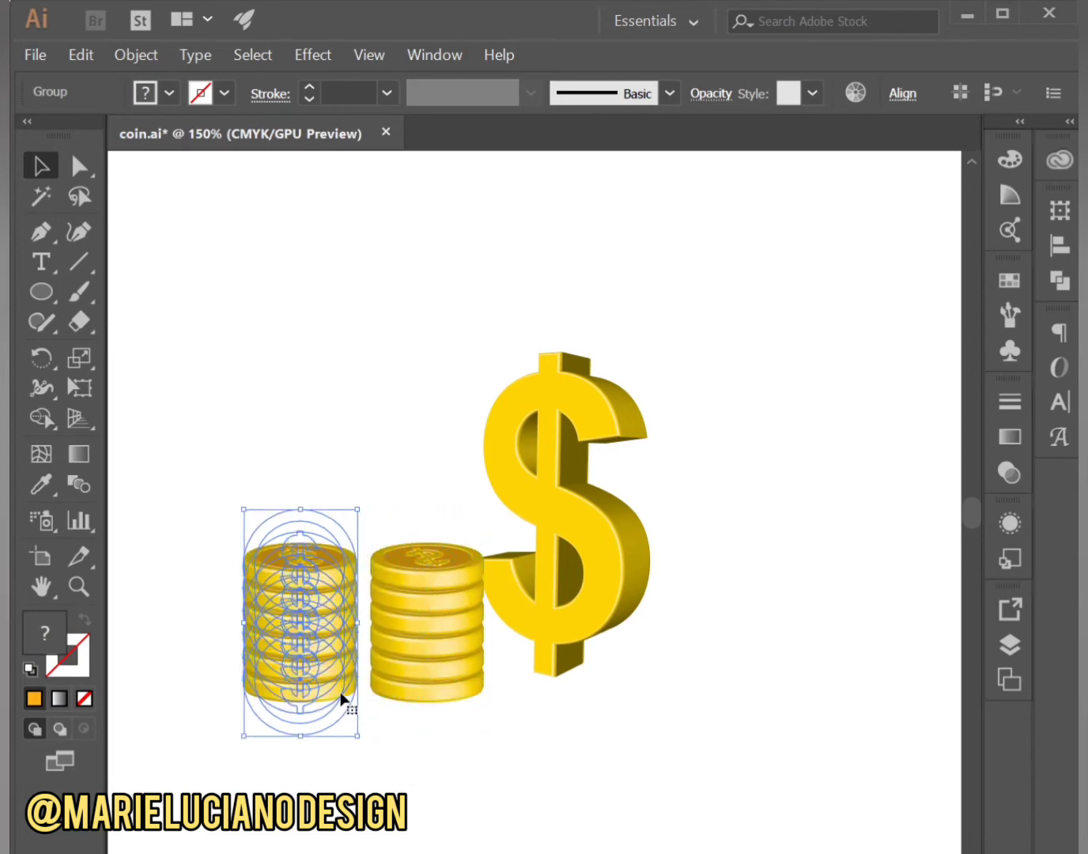
pyautogui.moveTo(346, 700); pyautogui.dragTo(379, 732)
pyautogui.moveTo(448, 779); pyautogui.dragTo(447, 777)
pyautogui.click(439, 752)
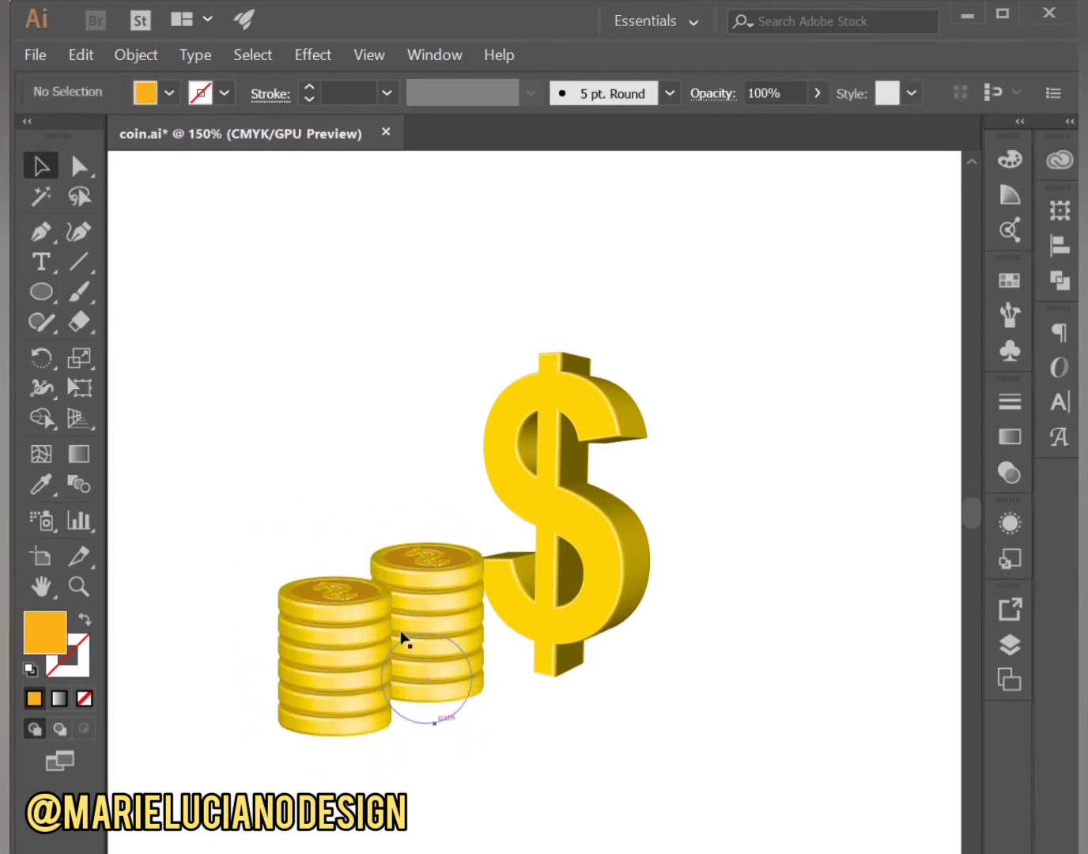
# Take the top two coins off the front stack and arrange three single coins around the dollar sign's upper half, duplicating one
pyautogui.click(359, 638)
pyautogui.keyDown('shift'); pyautogui.click(358, 638); pyautogui.keyUp('shift')
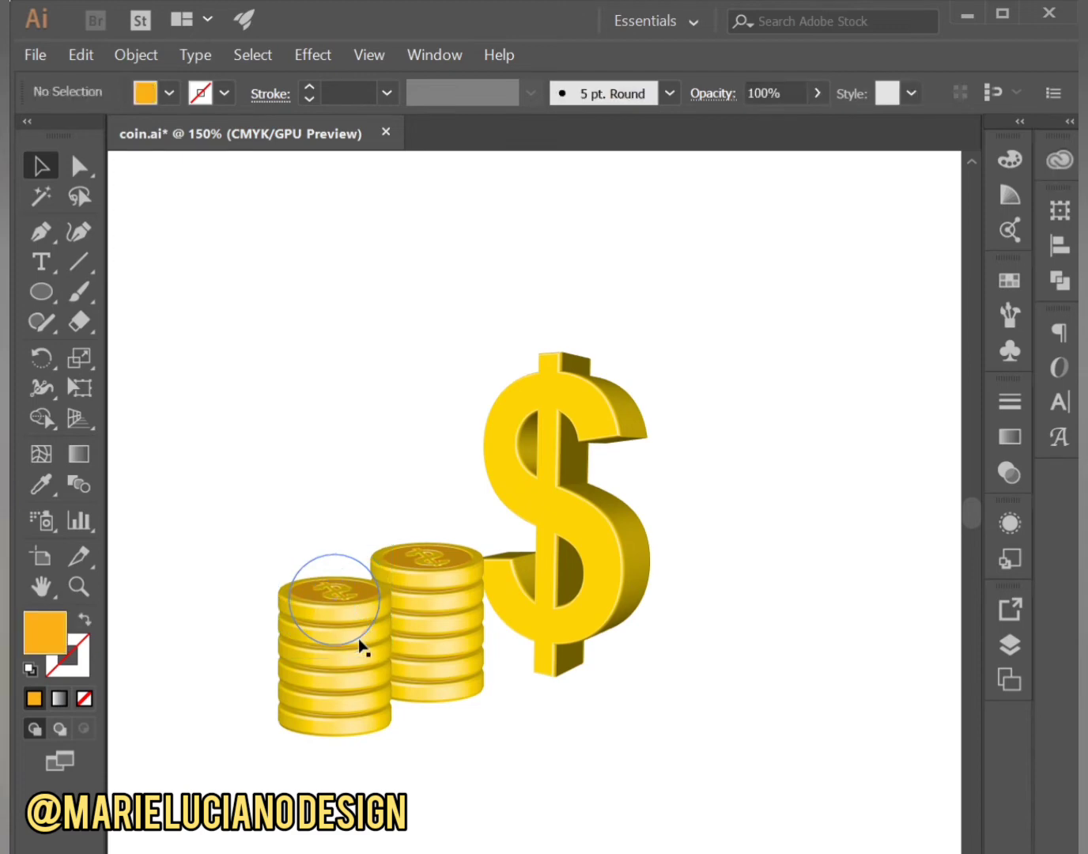
pyautogui.click(353, 609)
pyautogui.moveTo(354, 606); pyautogui.dragTo(549, 256)
pyautogui.moveTo(328, 629); pyautogui.dragTo(742, 365)
pyautogui.click(79, 586)
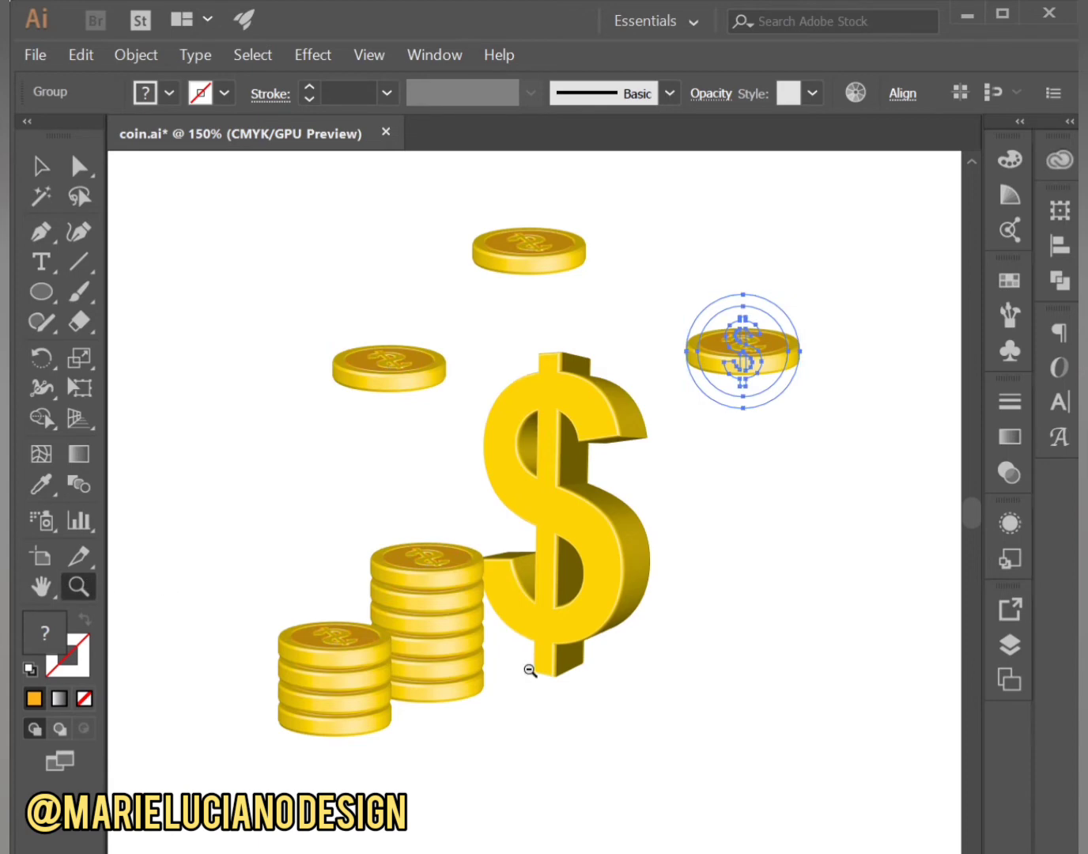
# Scale down the single coins on either side of the dollar sign, making the right one the smaller of the two
pyautogui.hotkey('ctrl', '-')
pyautogui.moveTo(626, 583); pyautogui.dragTo(638, 699)
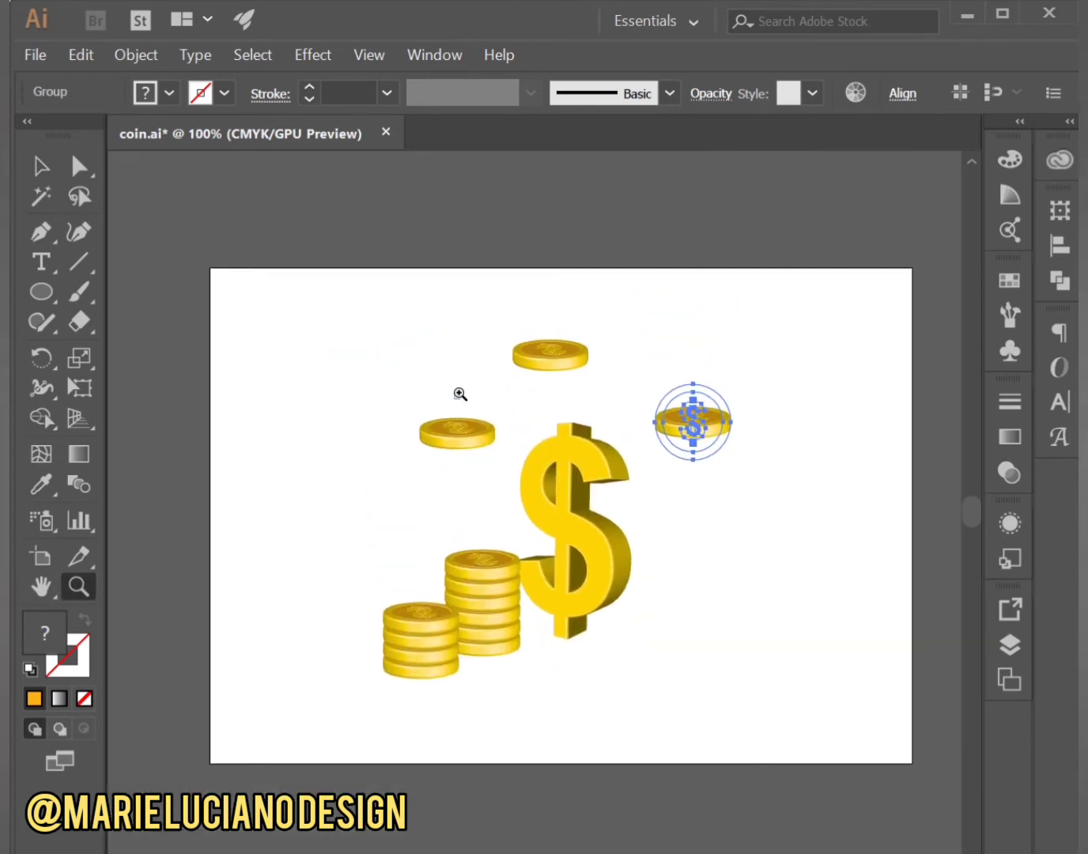
pyautogui.click(41, 166)
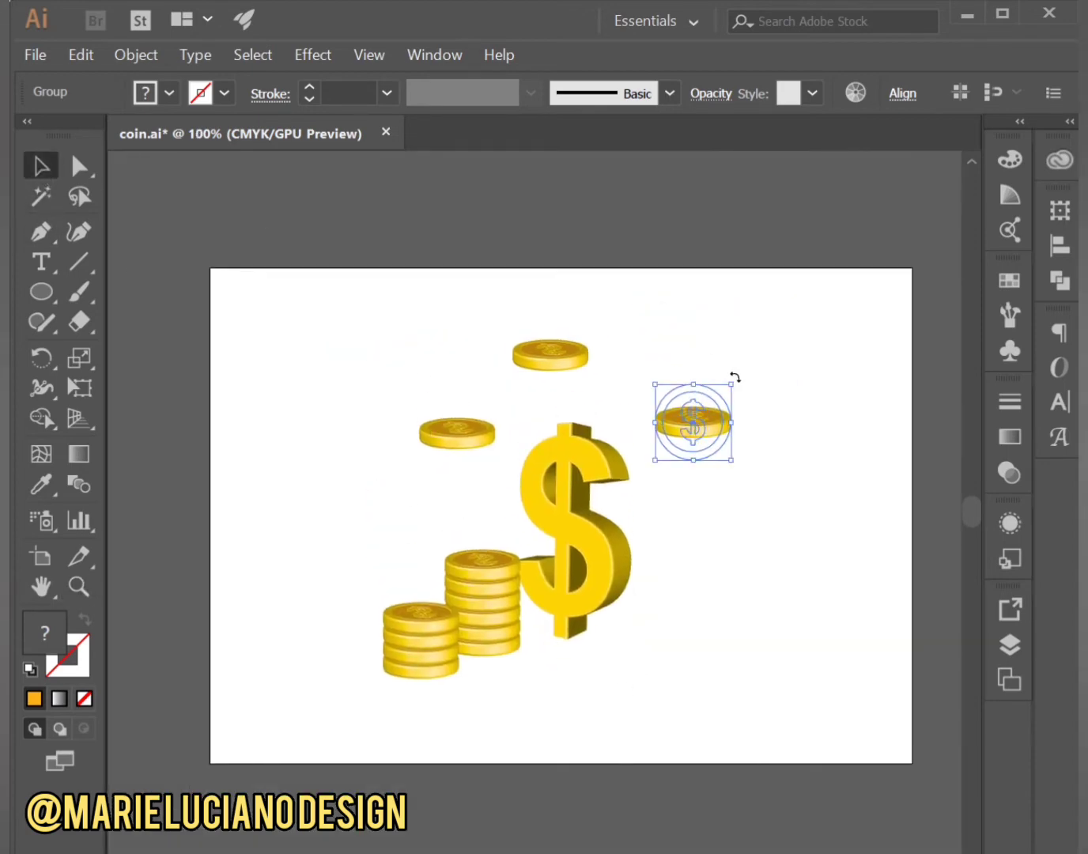
pyautogui.moveTo(730, 384); pyautogui.dragTo(704, 395)
pyautogui.click(448, 441)
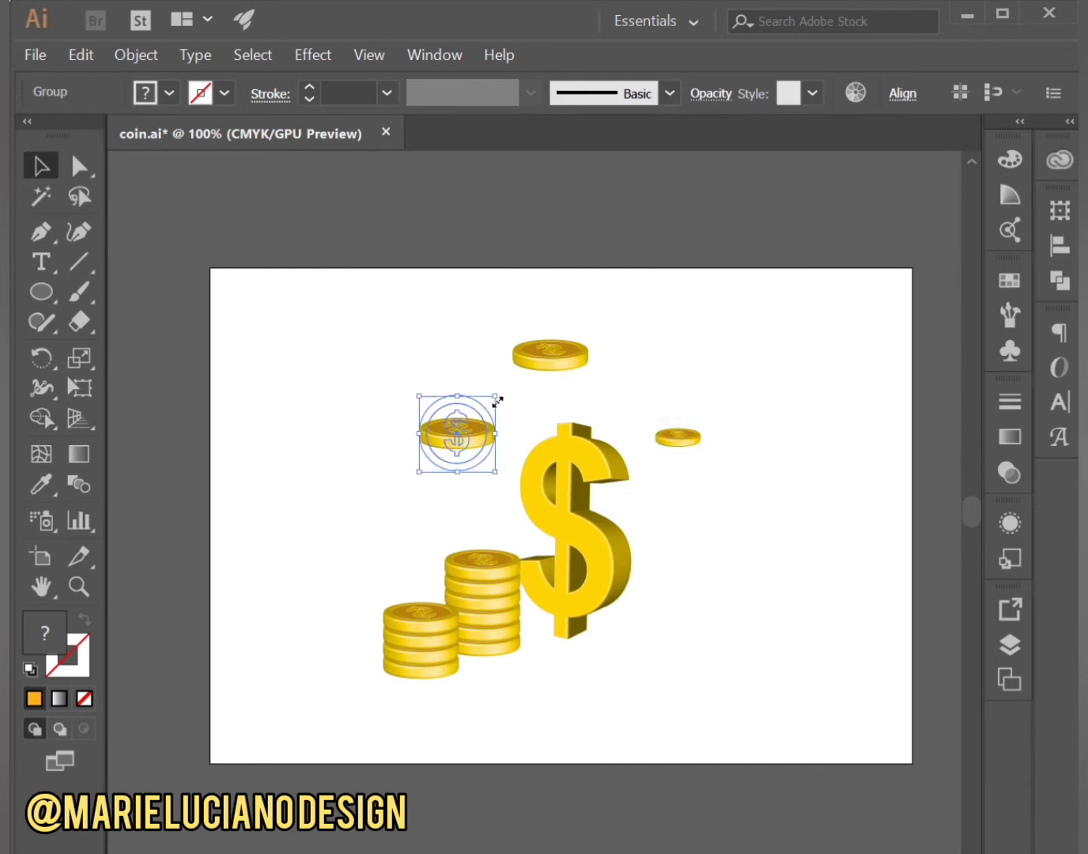
pyautogui.moveTo(493, 400); pyautogui.dragTo(540, 417)
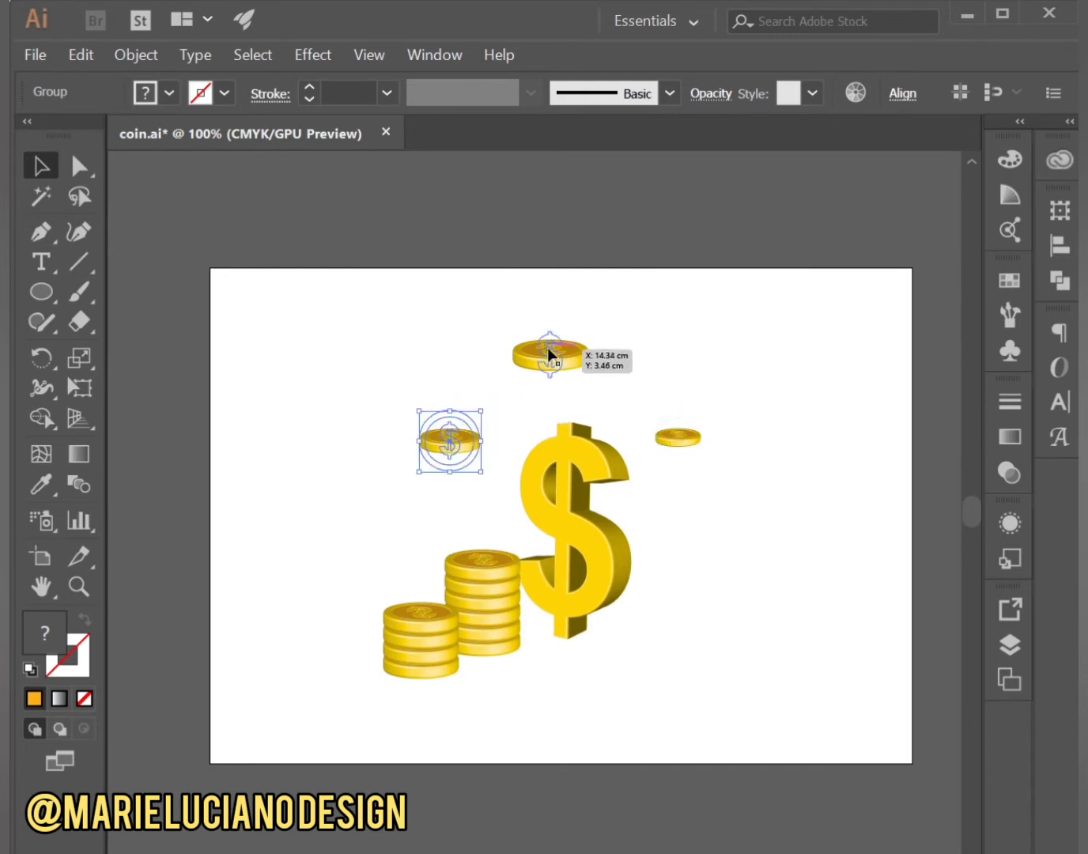
# Copy the two shrunken coins to spots above the dollar sign, and scale the topmost coin down slightly
pyautogui.moveTo(678, 441); pyautogui.dragTo(509, 405)
pyautogui.moveTo(576, 376); pyautogui.dragTo(691, 326)
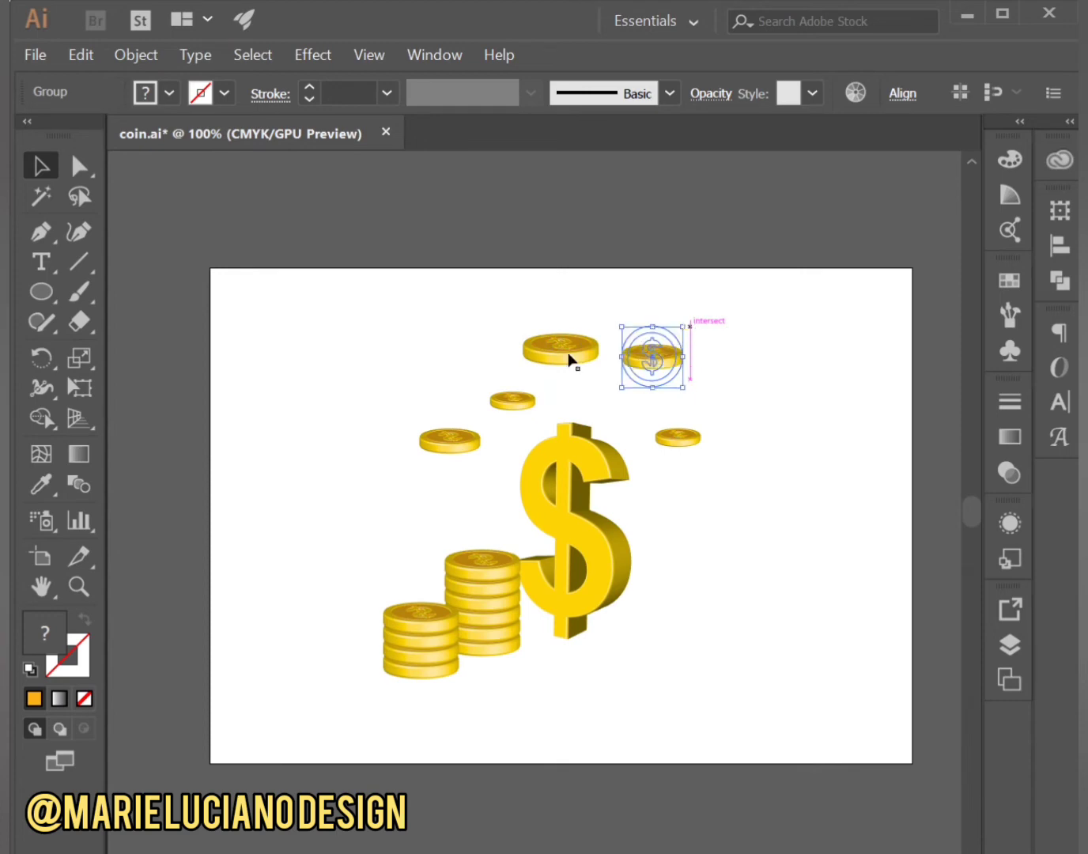
pyautogui.click(568, 359)
pyautogui.moveTo(596, 322); pyautogui.dragTo(593, 316)
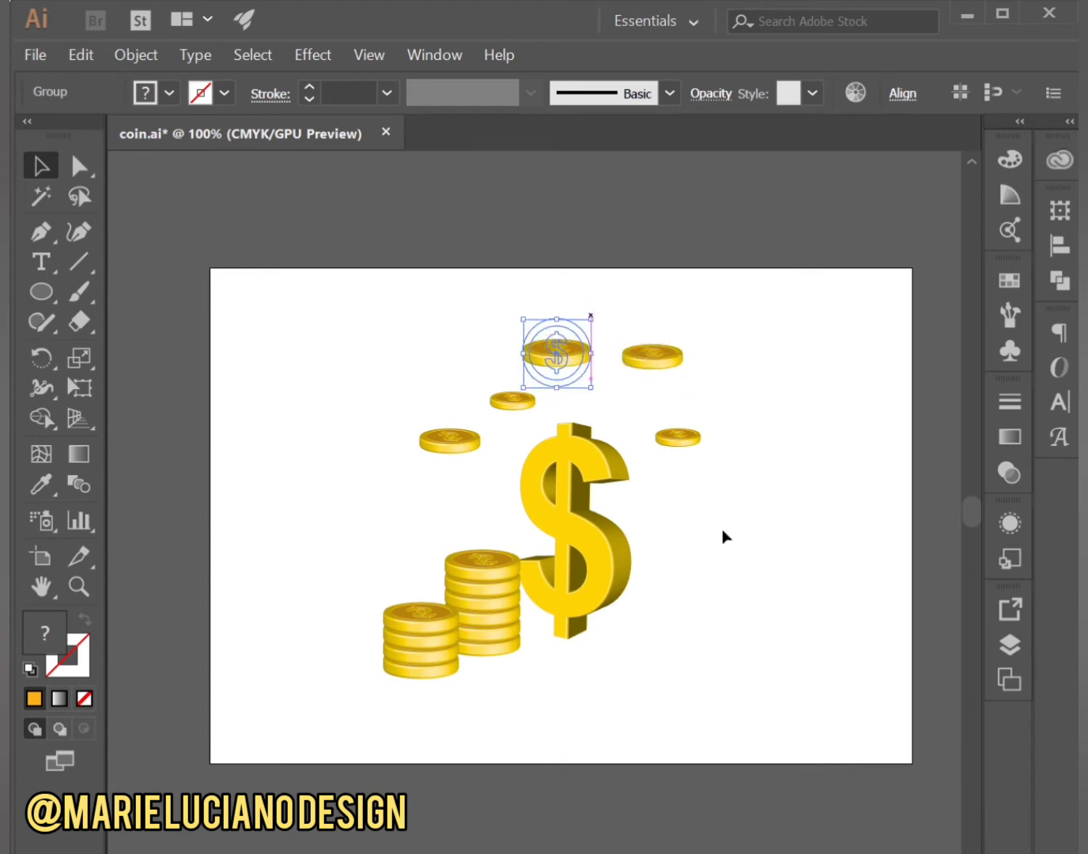
pyautogui.click(726, 540)
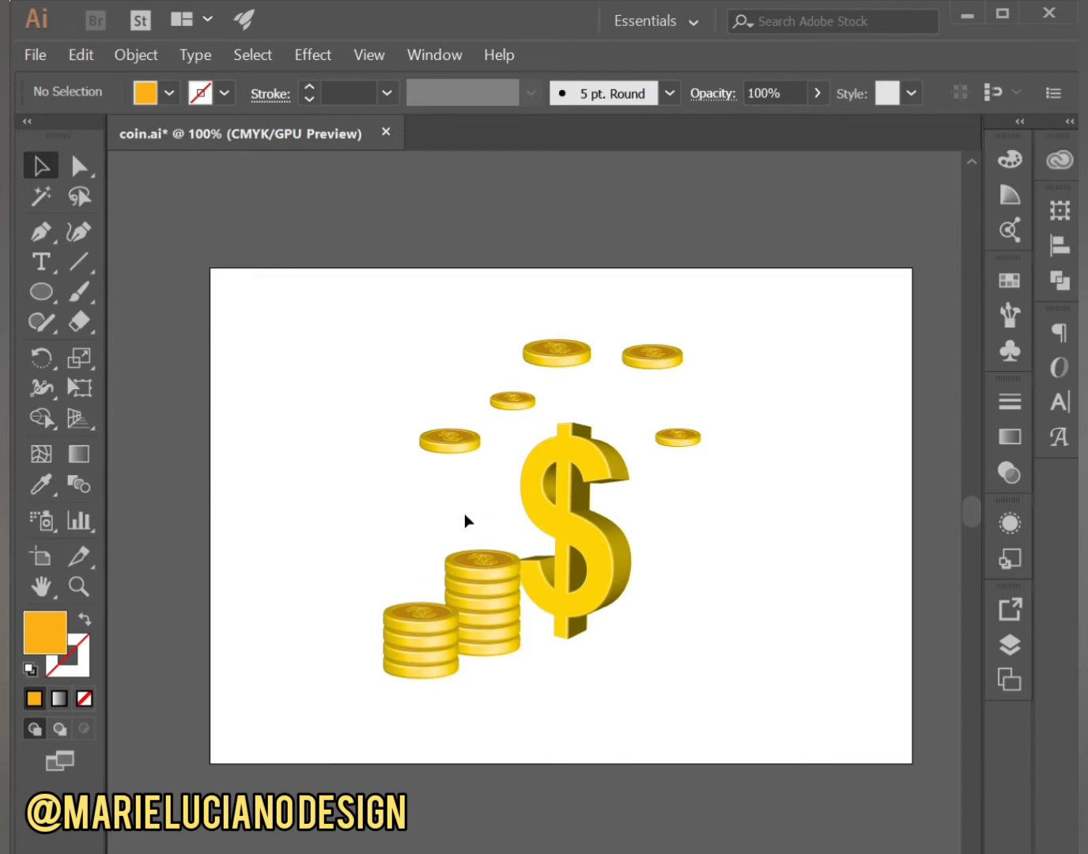
# Copy the six-coin stack to the right side of the dollar sign, next to its lower half
pyautogui.click(494, 575)
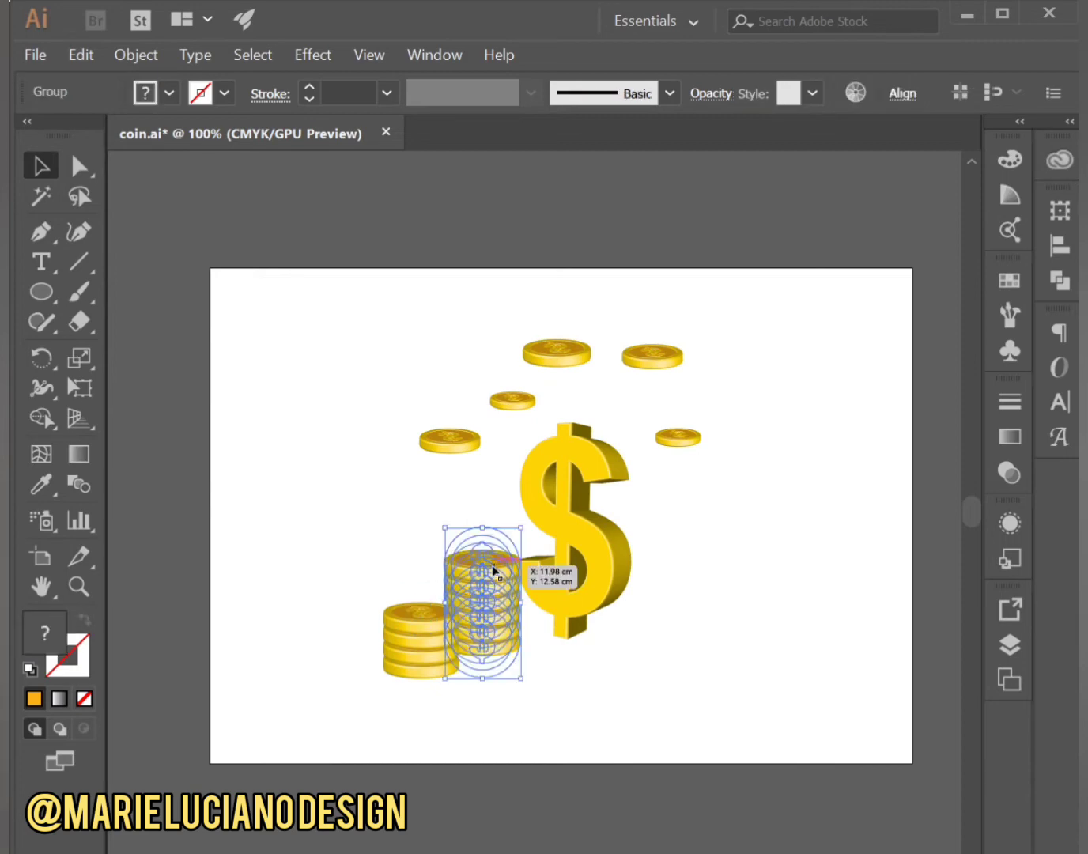
pyautogui.moveTo(494, 574); pyautogui.dragTo(692, 595)
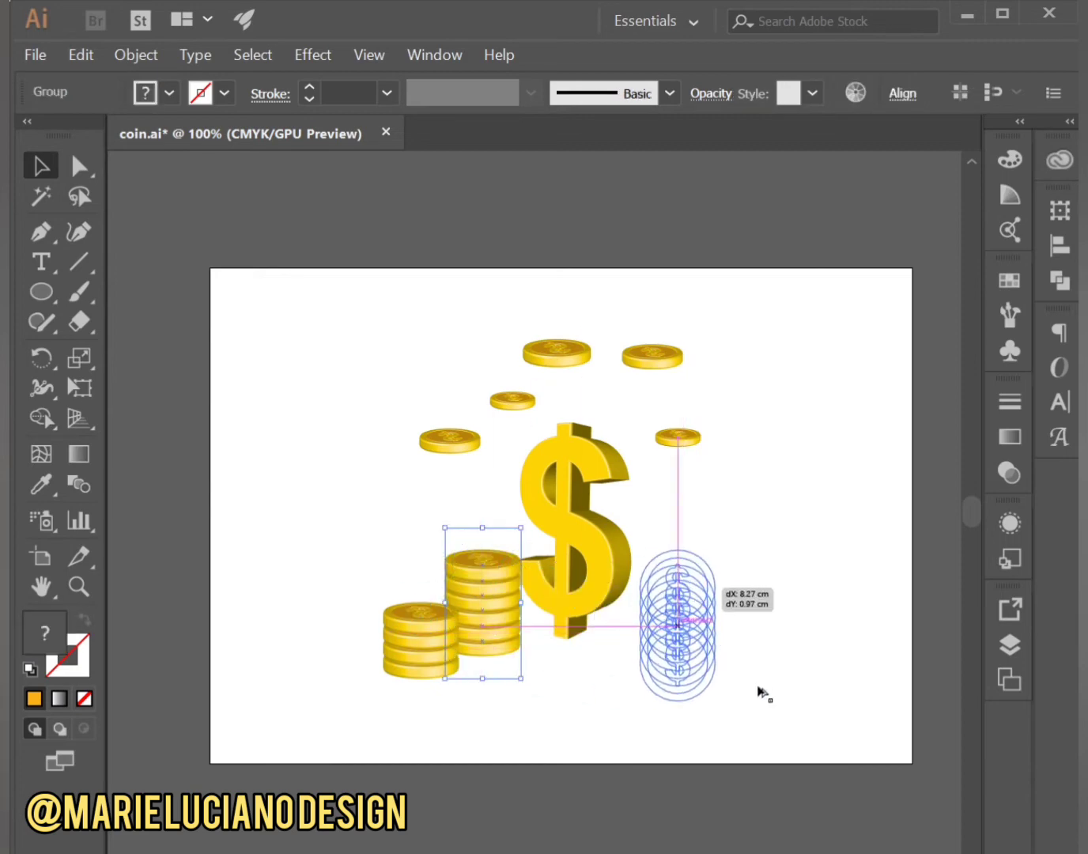
pyautogui.moveTo(759, 695); pyautogui.dragTo(759, 693)
pyautogui.moveTo(697, 627); pyautogui.dragTo(678, 605)
pyautogui.click(736, 651)
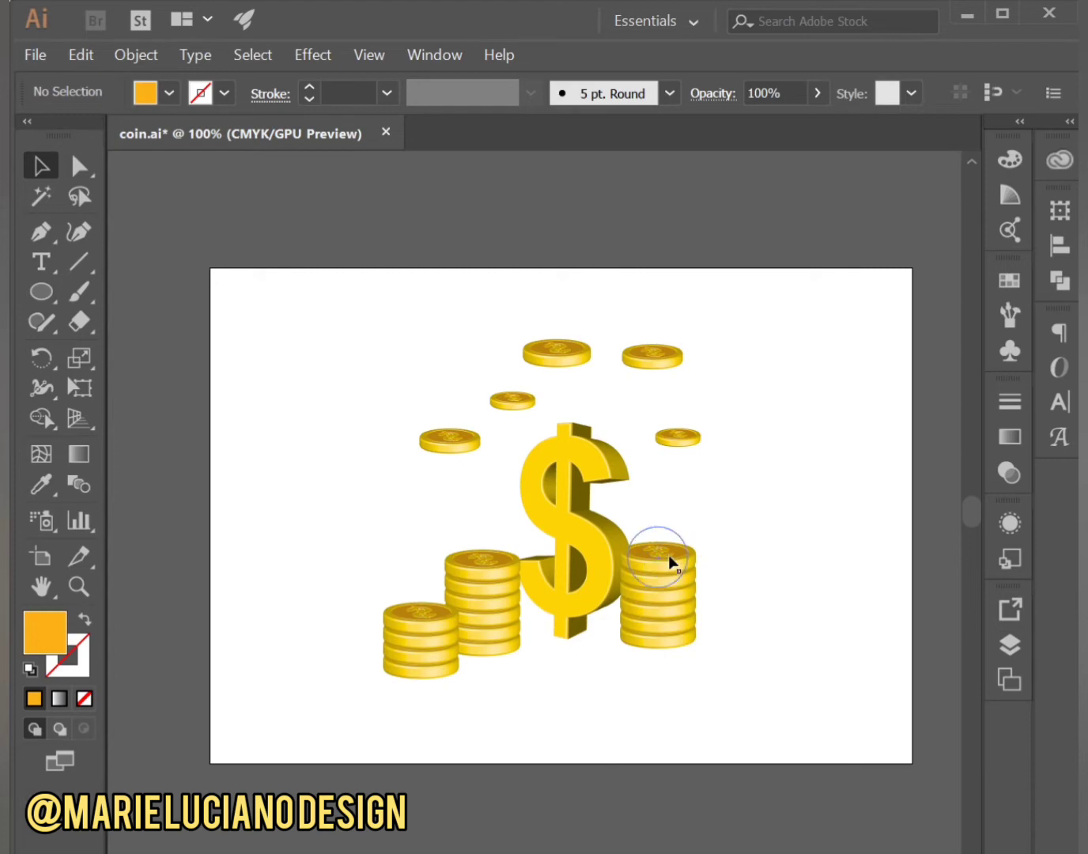
# Place the right stack's top coin and an overlapping copy of it in front of the dollar sign's base, and save the document
pyautogui.moveTo(664, 559); pyautogui.dragTo(607, 654)
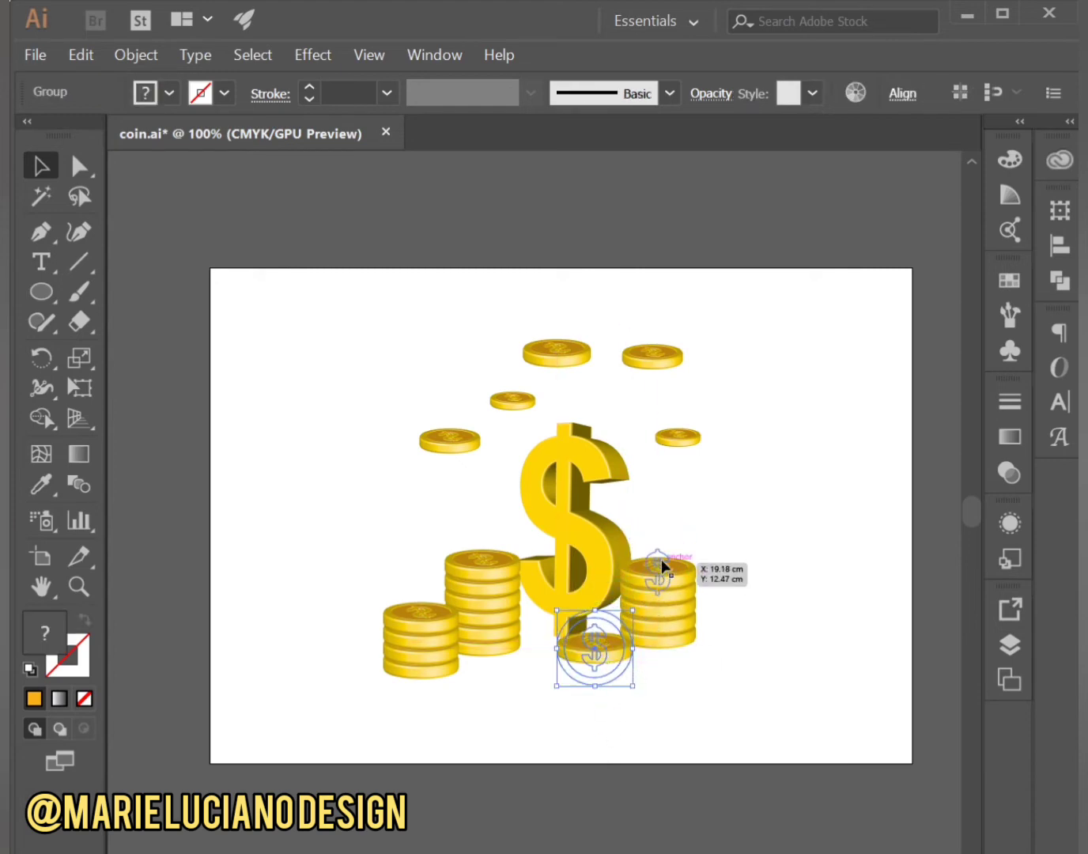
pyautogui.moveTo(617, 655); pyautogui.dragTo(573, 640)
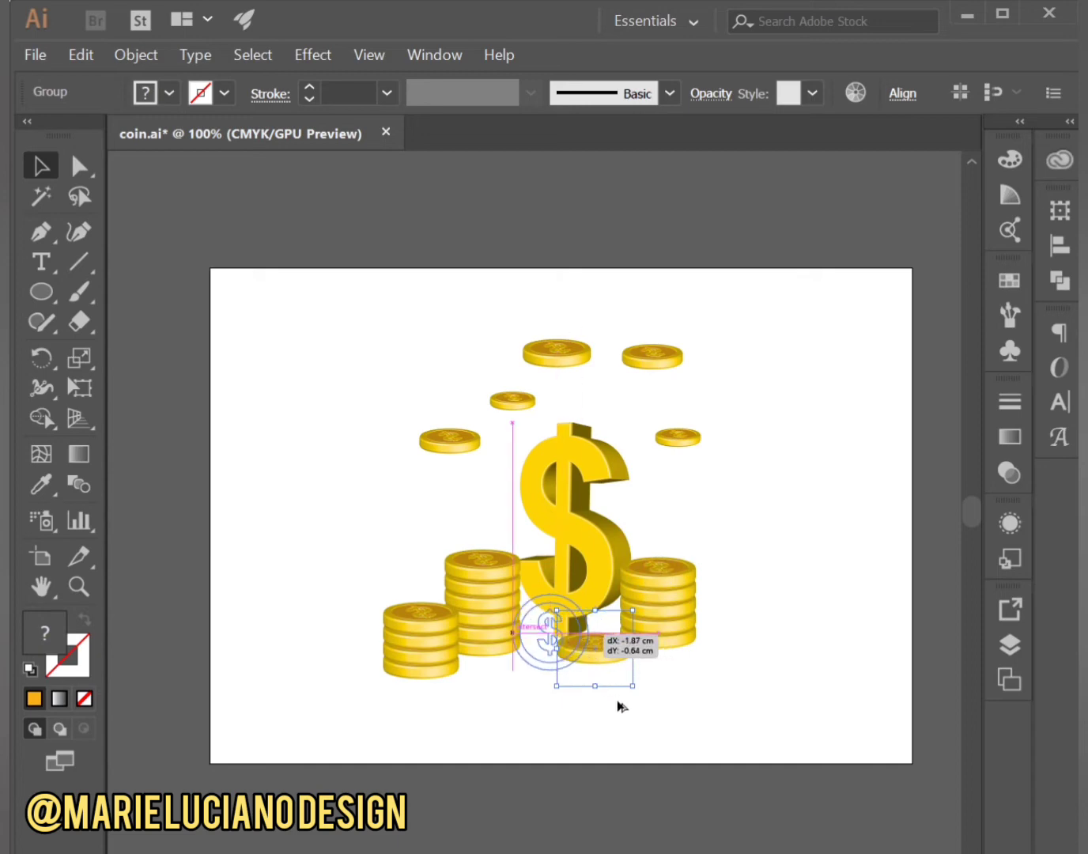
pyautogui.click(629, 720)
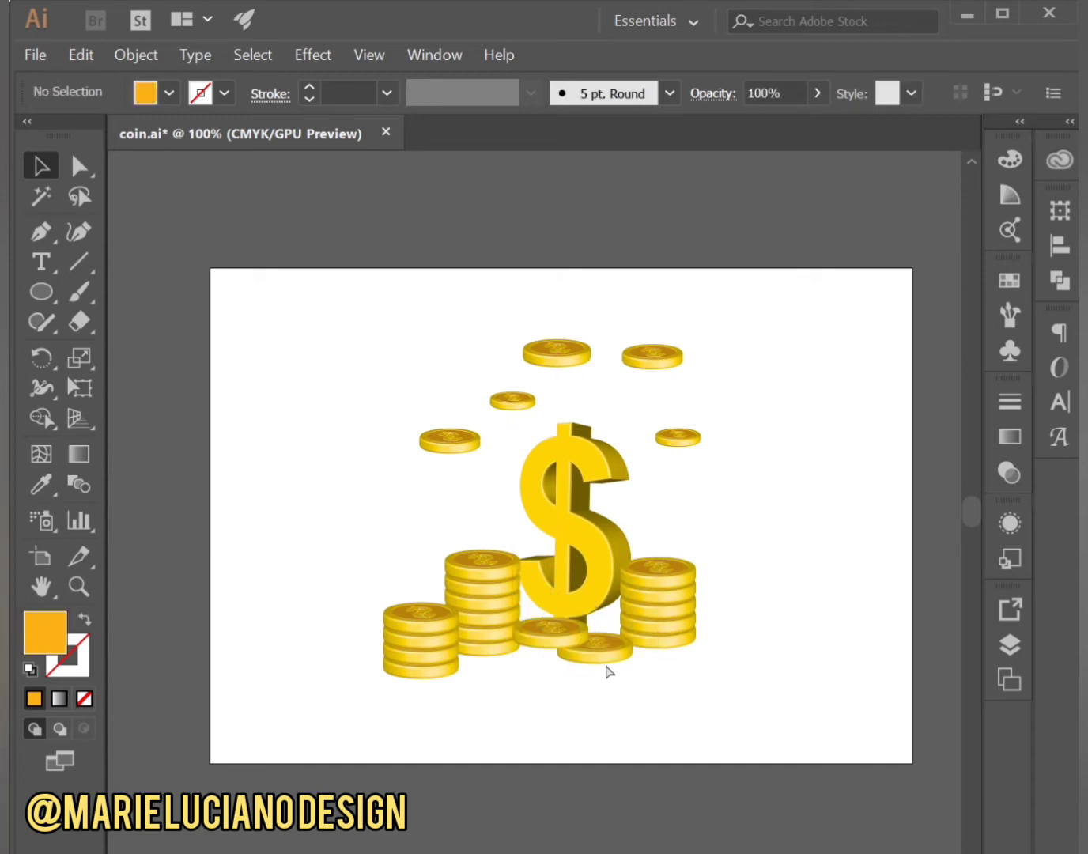
pyautogui.hotkey('ctrl', 's')
# Tilt the topmost floating coin by editing its 3D Extrude & Bevel rotation to -139°, 41° and -11°, with the preview on
pyautogui.click(556, 356)
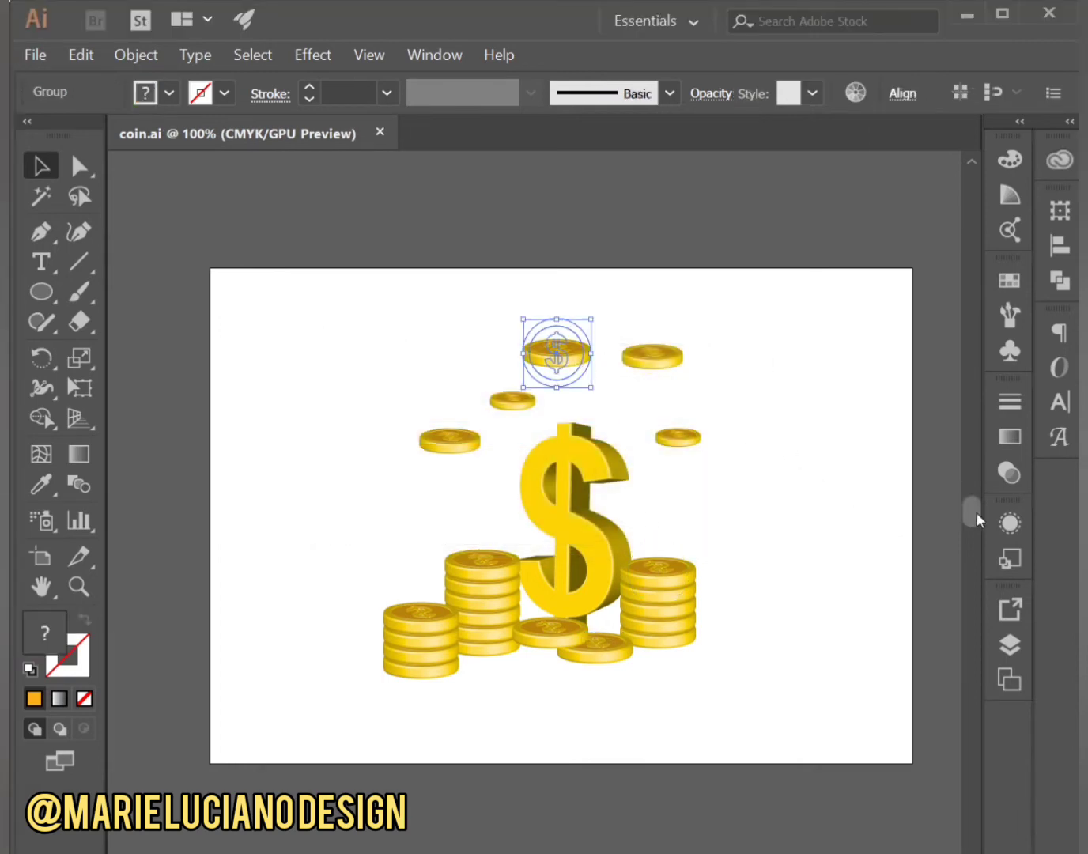
pyautogui.click(999, 524)
pyautogui.click(799, 621)
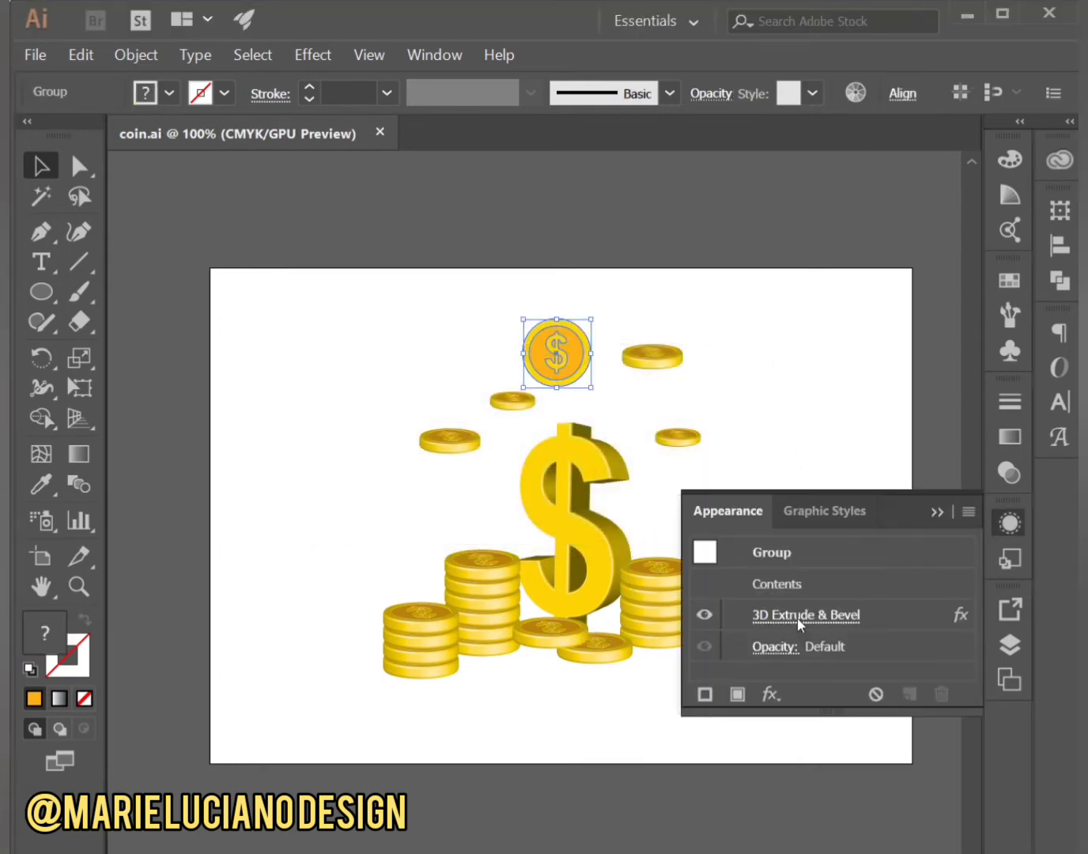
pyautogui.click(598, 793)
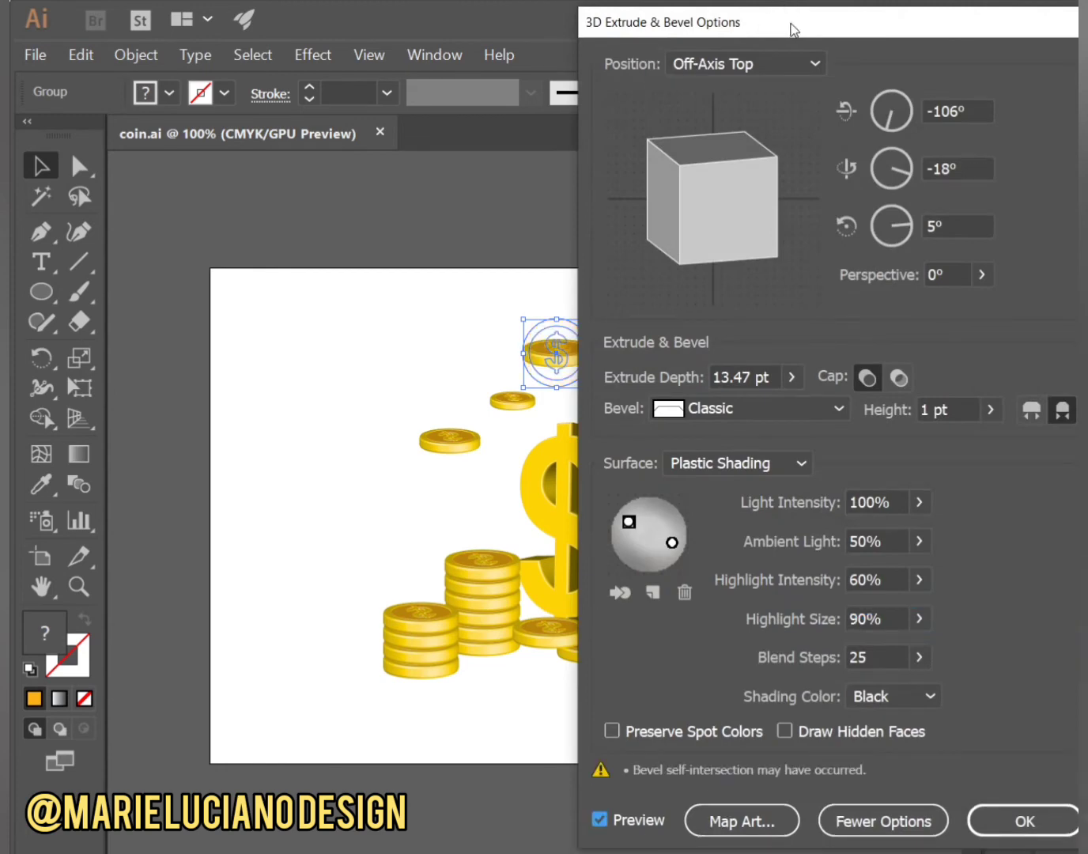
pyautogui.moveTo(788, 29); pyautogui.dragTo(870, 22)
pyautogui.moveTo(802, 155); pyautogui.dragTo(801, 184)
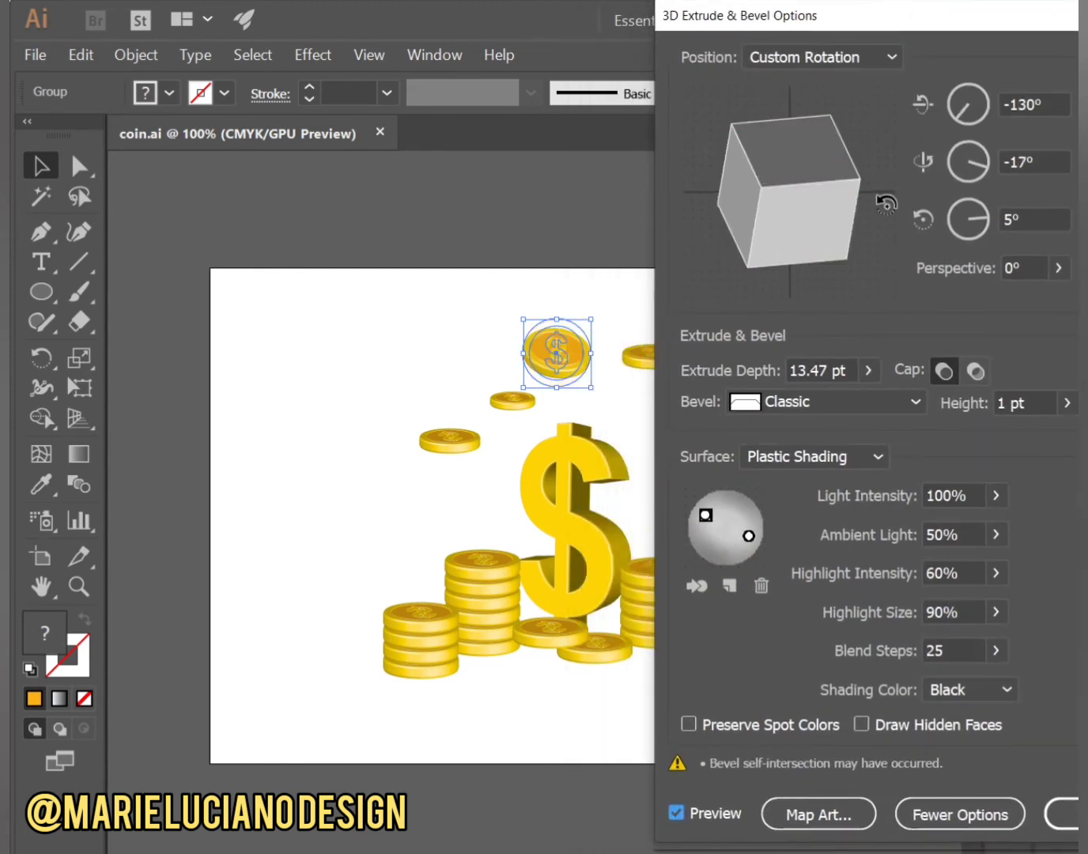
pyautogui.moveTo(853, 214); pyautogui.dragTo(797, 236)
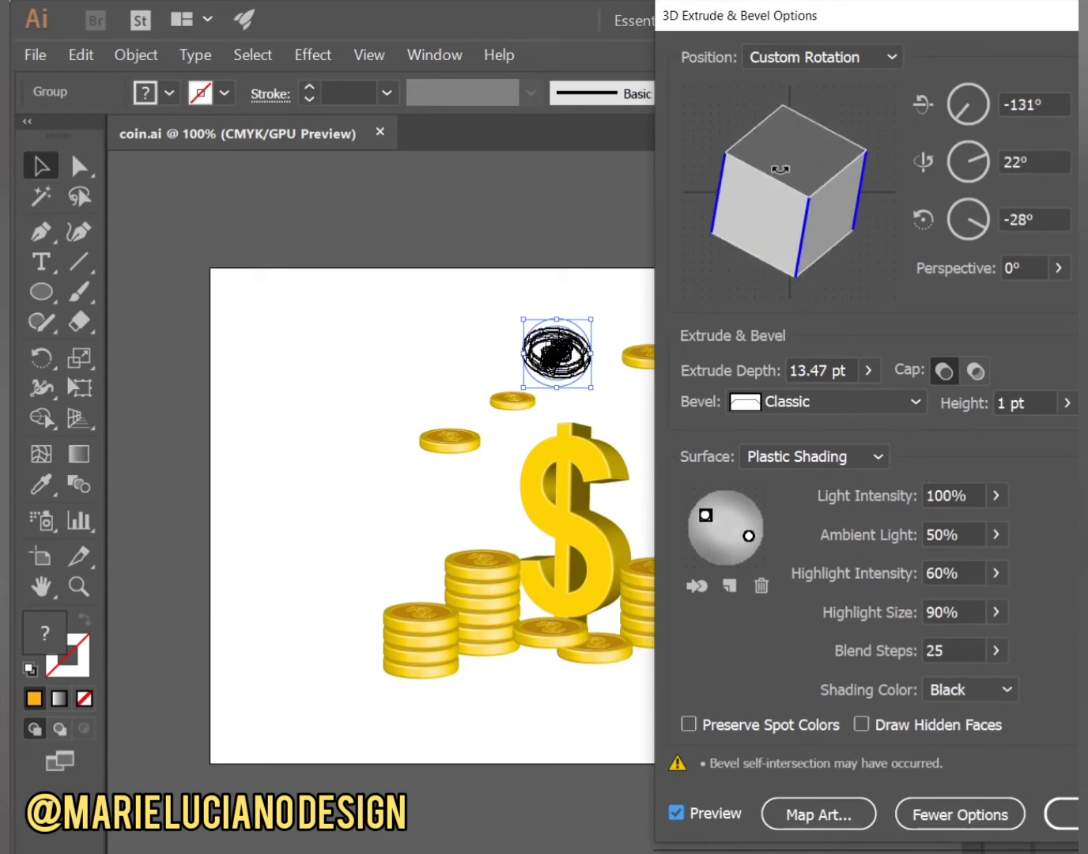
pyautogui.moveTo(761, 169); pyautogui.dragTo(749, 187)
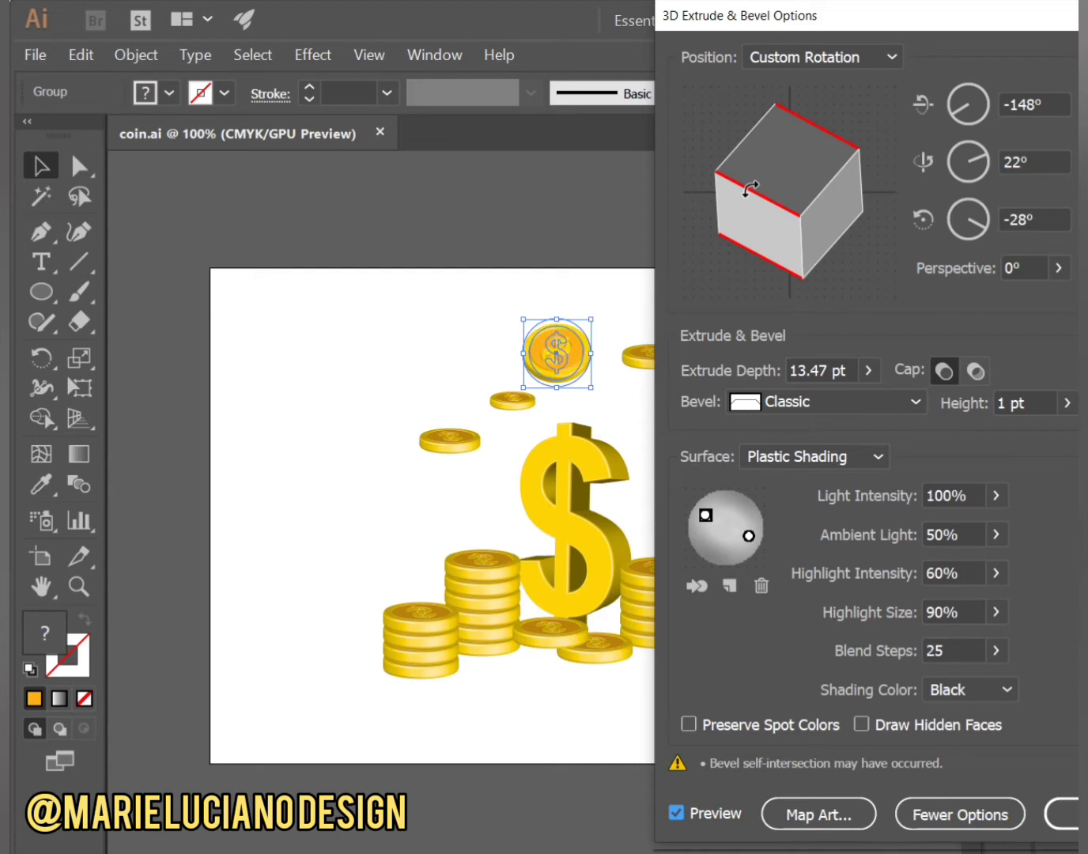
pyautogui.moveTo(826, 178); pyautogui.dragTo(794, 168)
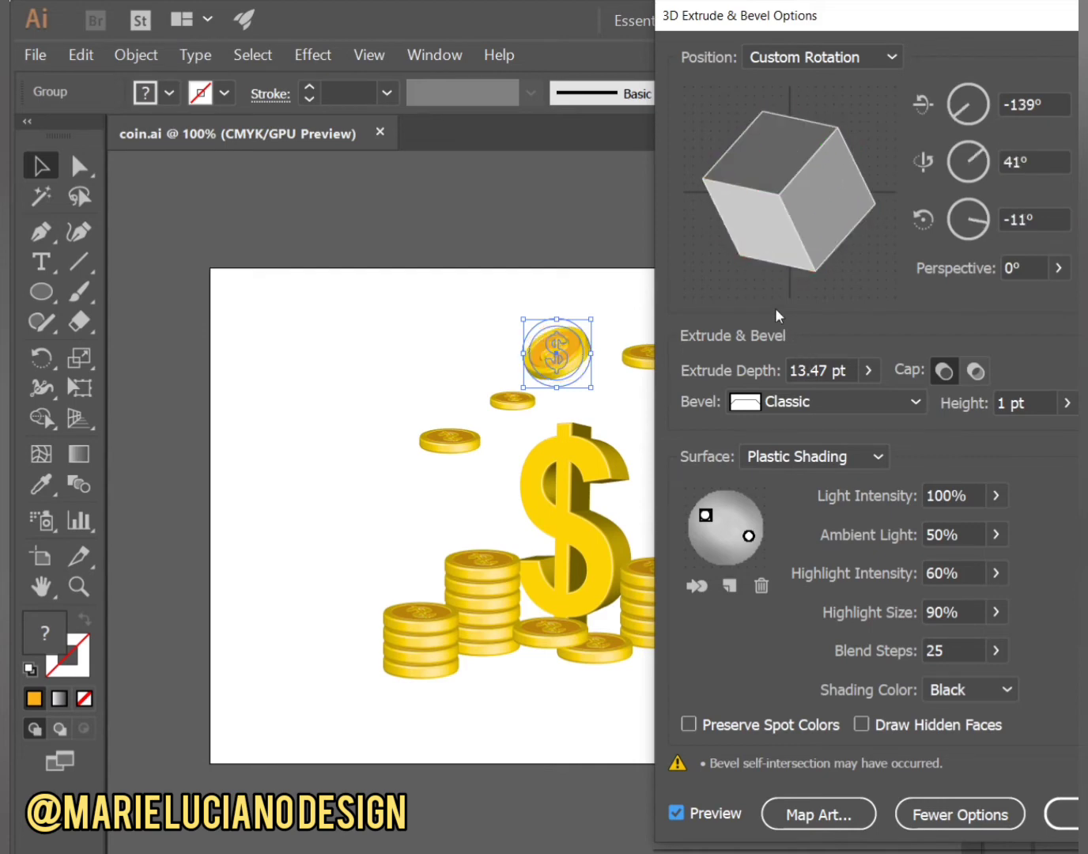
# Set the topmost coin's ambient light to 8%, reposition its two lights toward the right of the shading sphere, and apply the effect
pyautogui.click(995, 535)
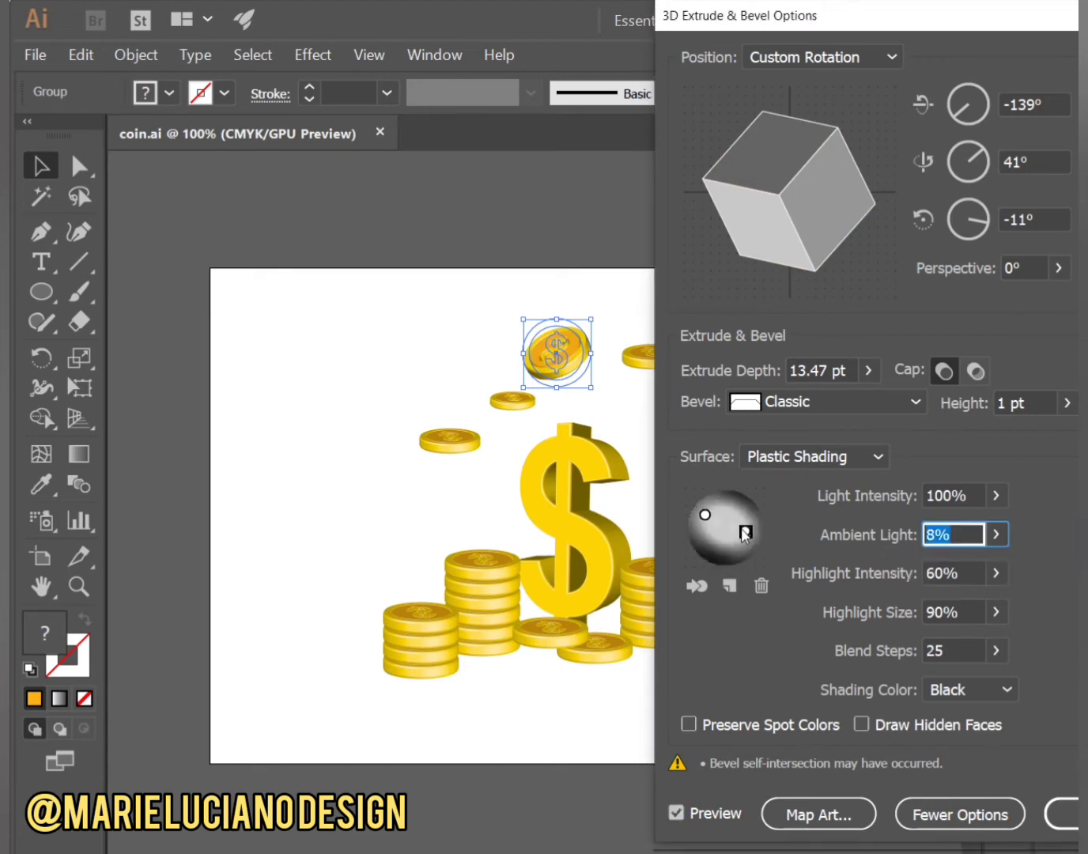
pyautogui.moveTo(751, 537)
pyautogui.mouseDown()
pyautogui.moveTo(726, 508)
pyautogui.moveTo(757, 550)
pyautogui.moveTo(734, 510)
pyautogui.mouseUp()
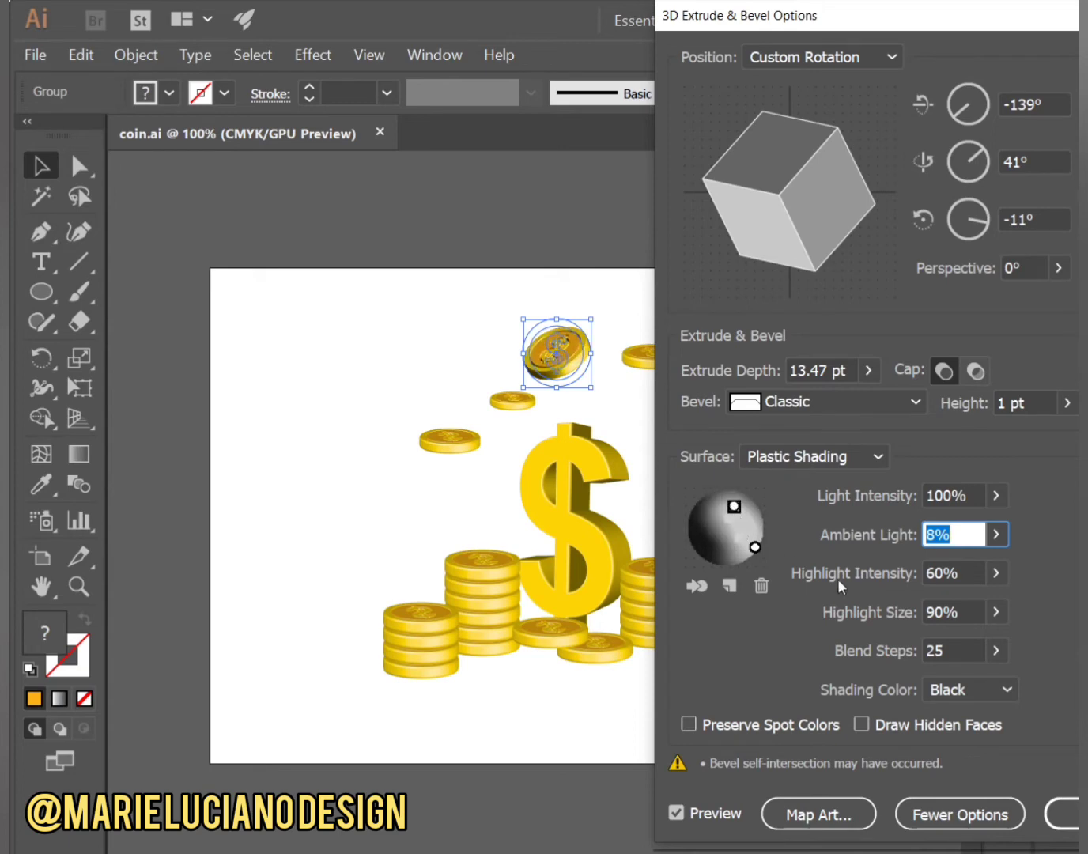
pyautogui.press('Return')
pyautogui.click(796, 362)
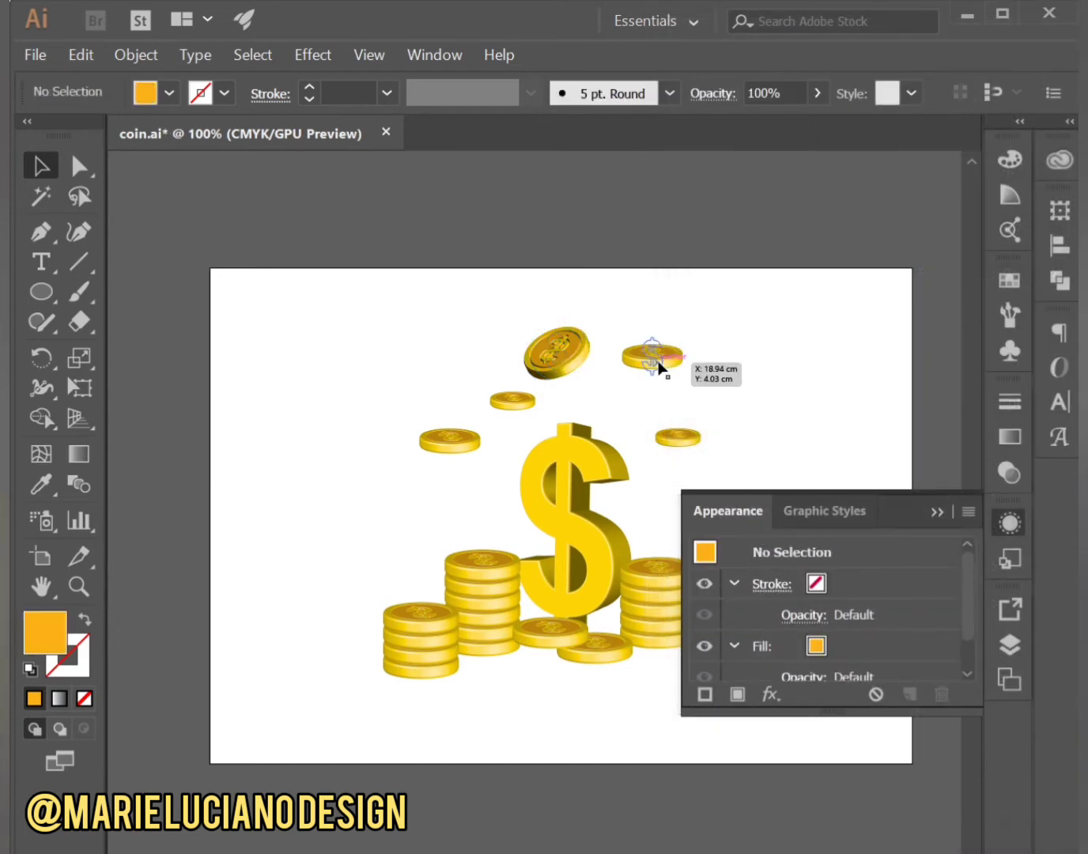
# Tilt the floating coin at the upper right by editing its 3D Extrude & Bevel rotation to -144°, -55° and -18°
pyautogui.click(661, 365)
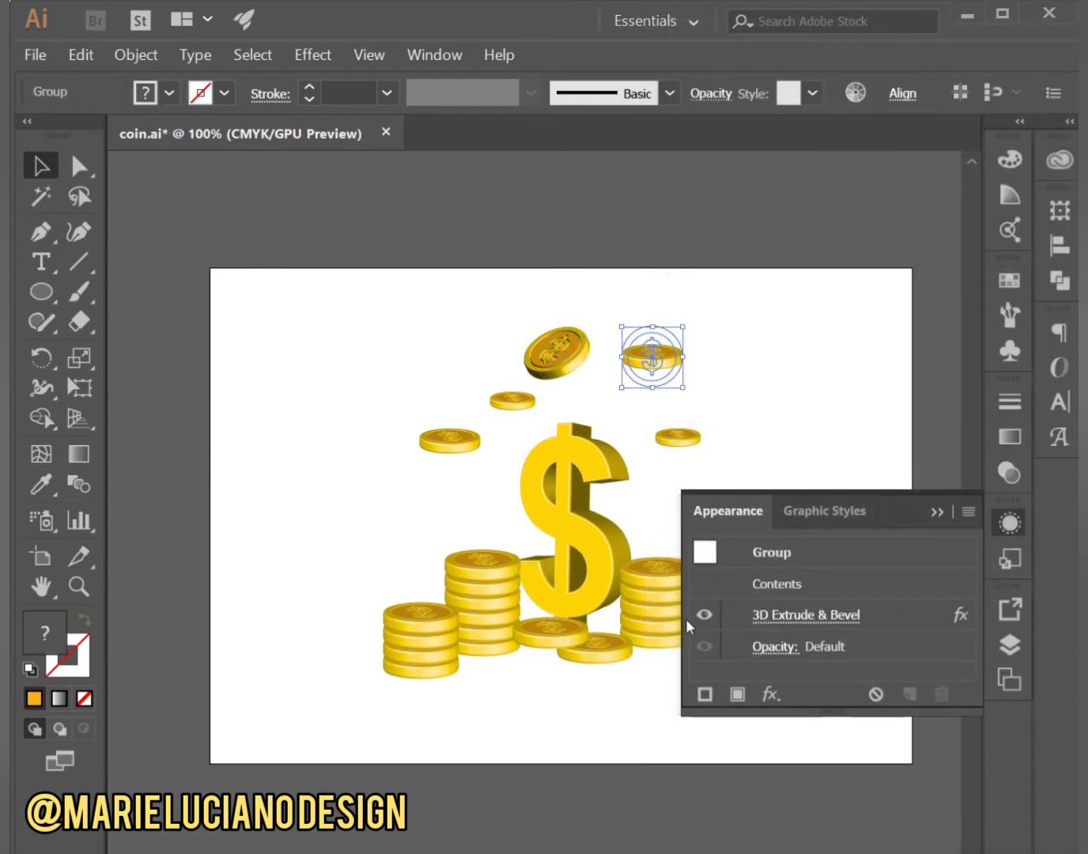
pyautogui.click(765, 620)
pyautogui.click(674, 788)
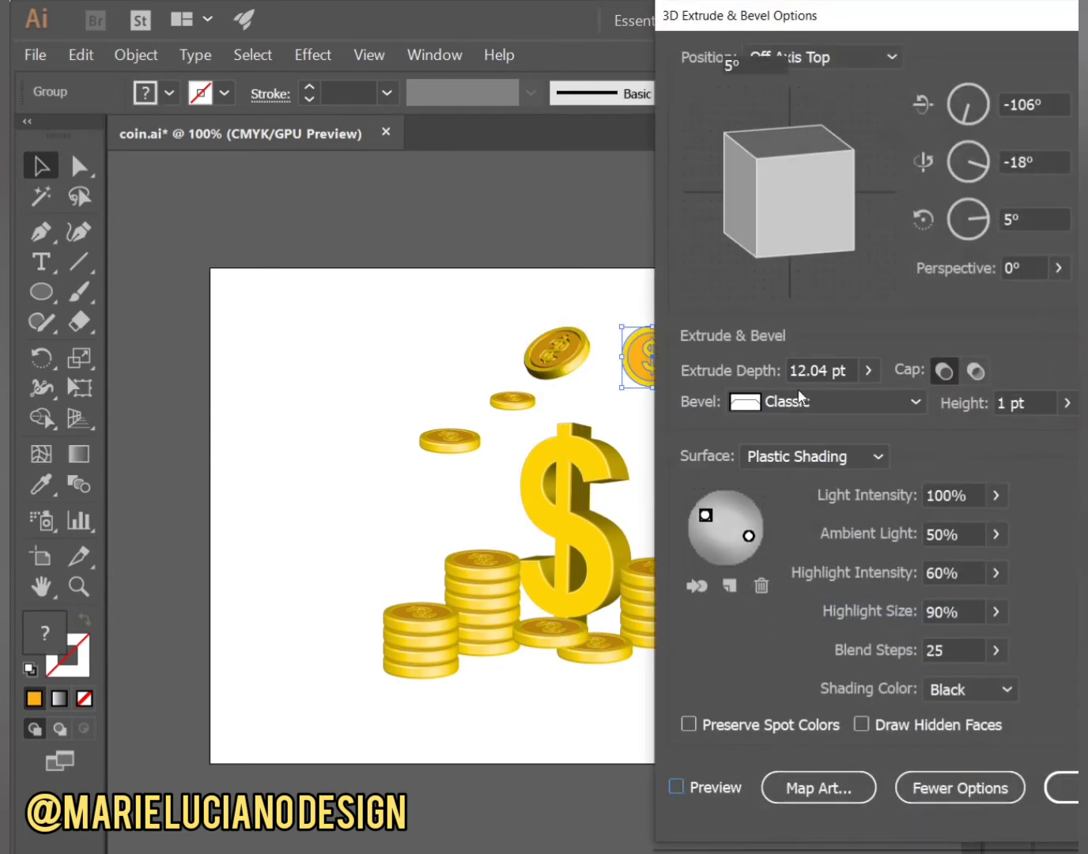
pyautogui.moveTo(808, 155); pyautogui.dragTo(806, 190)
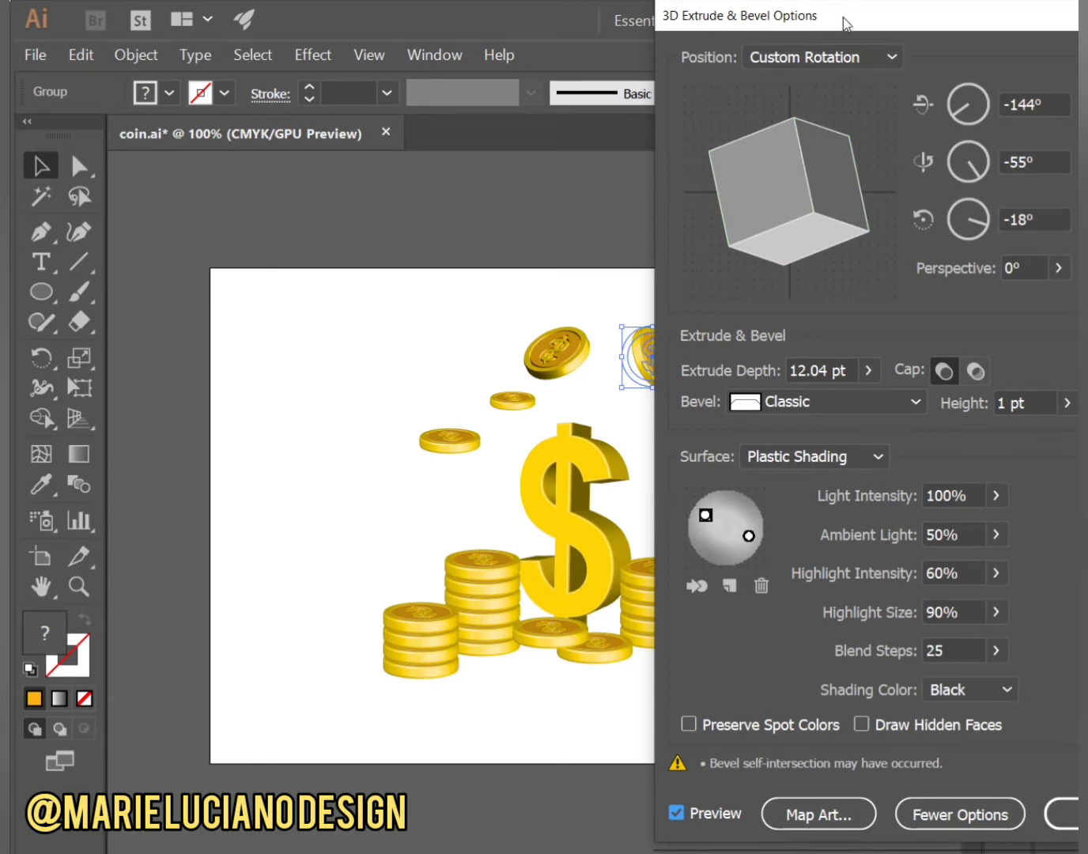
# Set the upper-right coin's ambient light to 19%, reposition its two lights toward the upper part of the shading sphere, and apply the effect
pyautogui.moveTo(844, 17); pyautogui.dragTo(925, 25)
pyautogui.click(1032, 534)
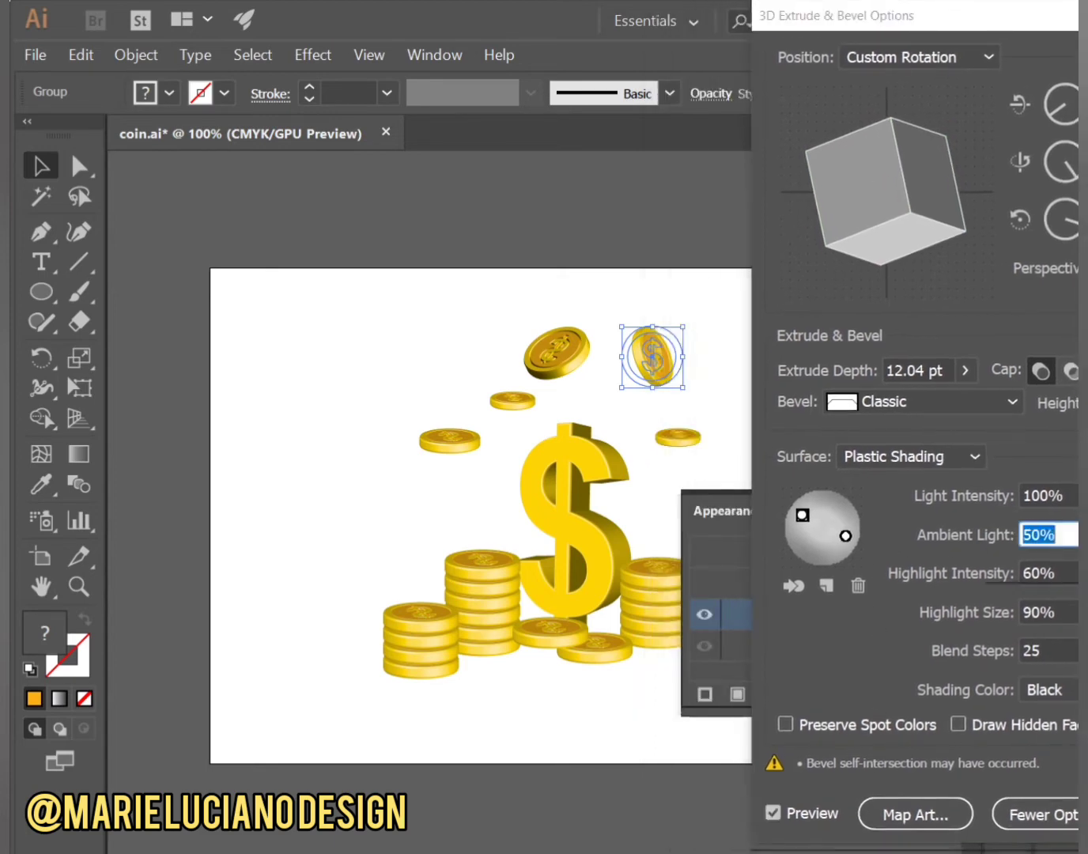
pyautogui.write('19')
pyautogui.click(1016, 565)
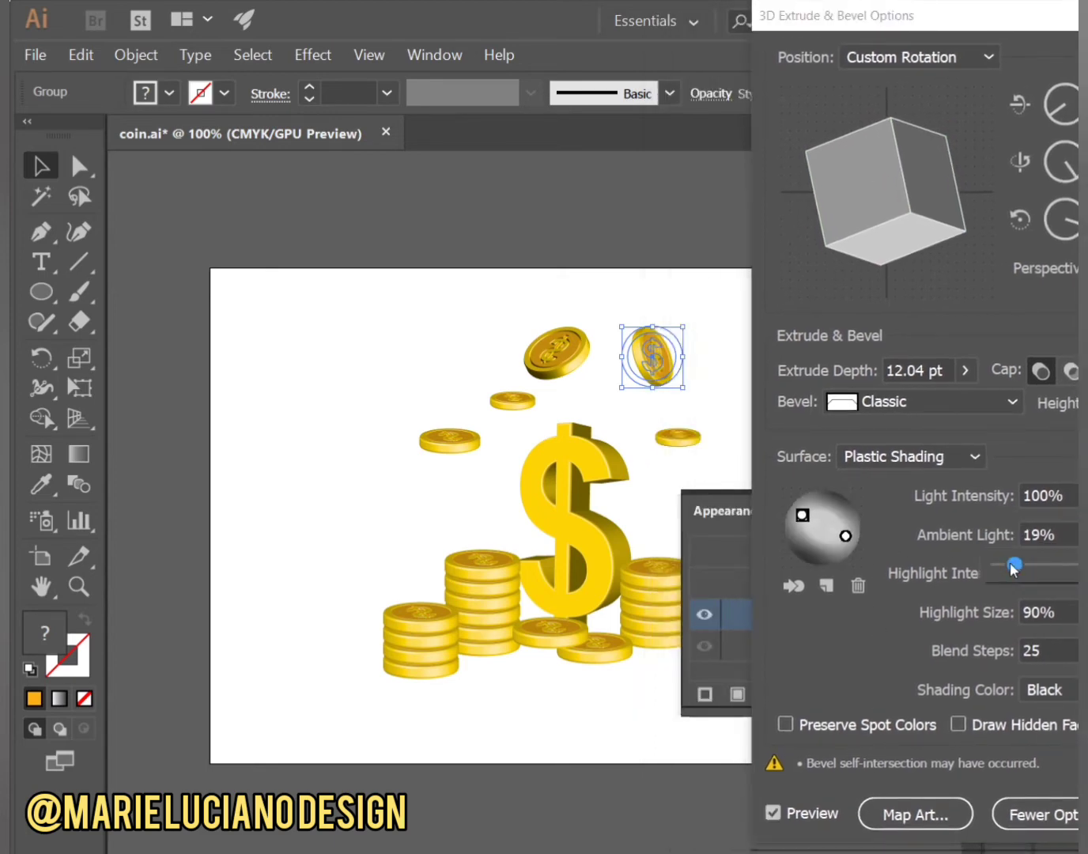
pyautogui.click(800, 517)
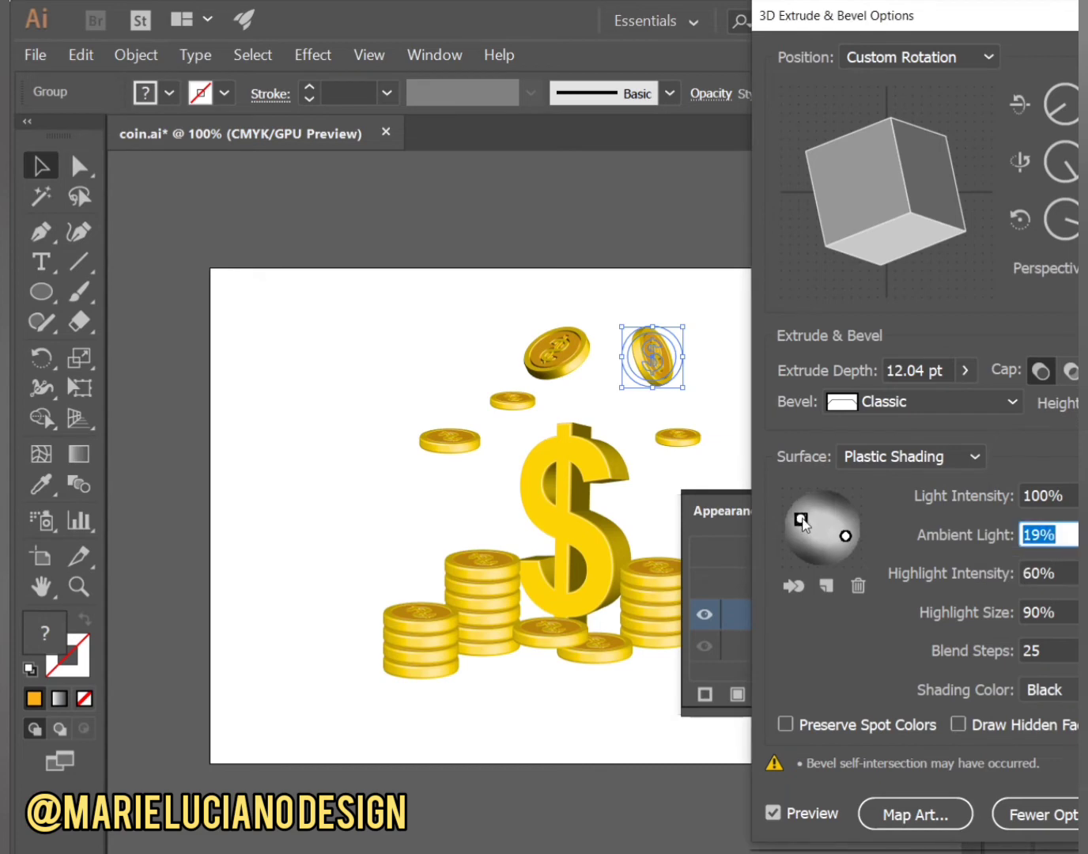
pyautogui.moveTo(814, 533); pyautogui.dragTo(843, 504)
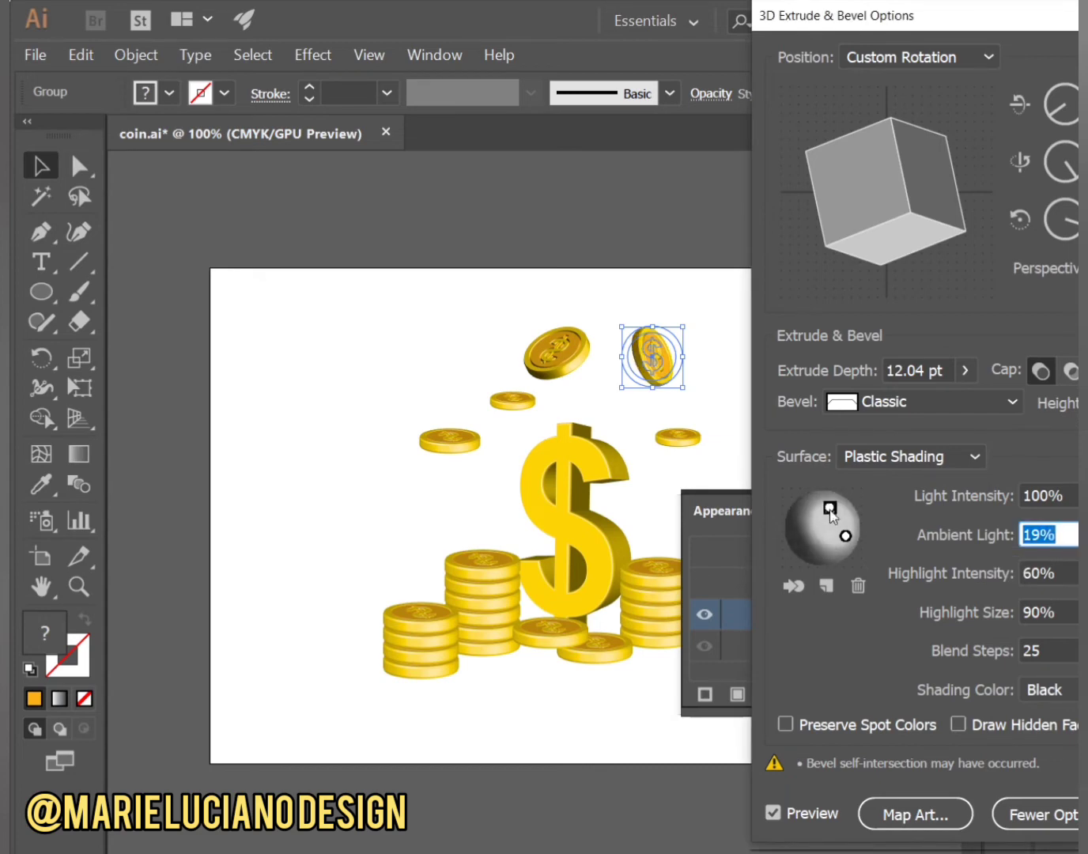
pyautogui.moveTo(844, 536); pyautogui.dragTo(848, 525)
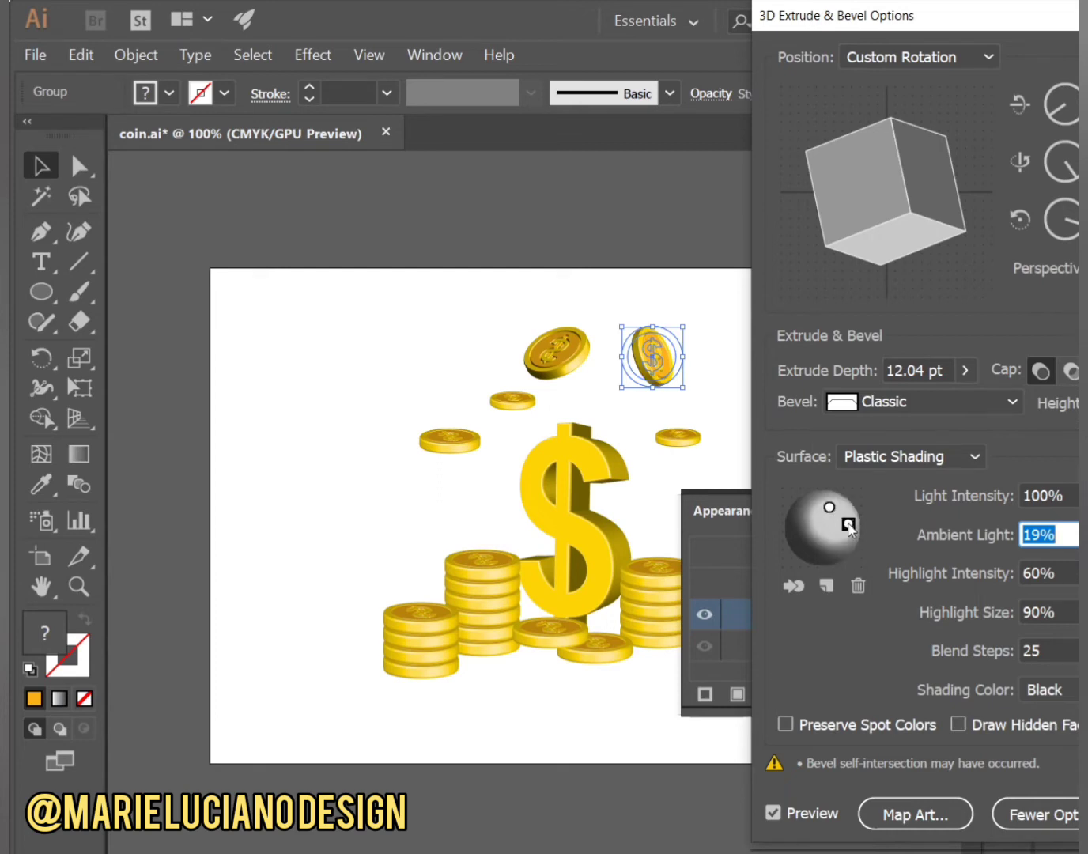
pyautogui.moveTo(1031, 25); pyautogui.dragTo(982, 24)
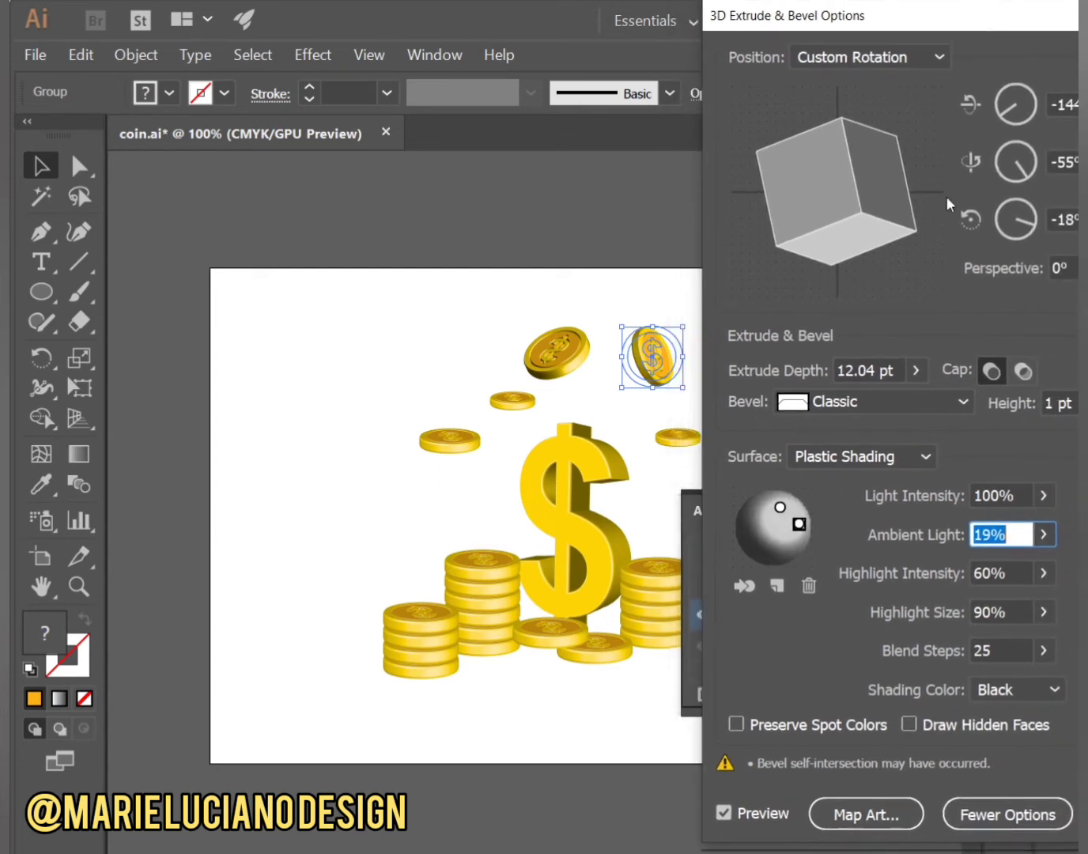
pyautogui.moveTo(798, 524)
pyautogui.mouseDown()
pyautogui.moveTo(783, 537)
pyautogui.moveTo(764, 499)
pyautogui.moveTo(793, 524)
pyautogui.mouseUp()
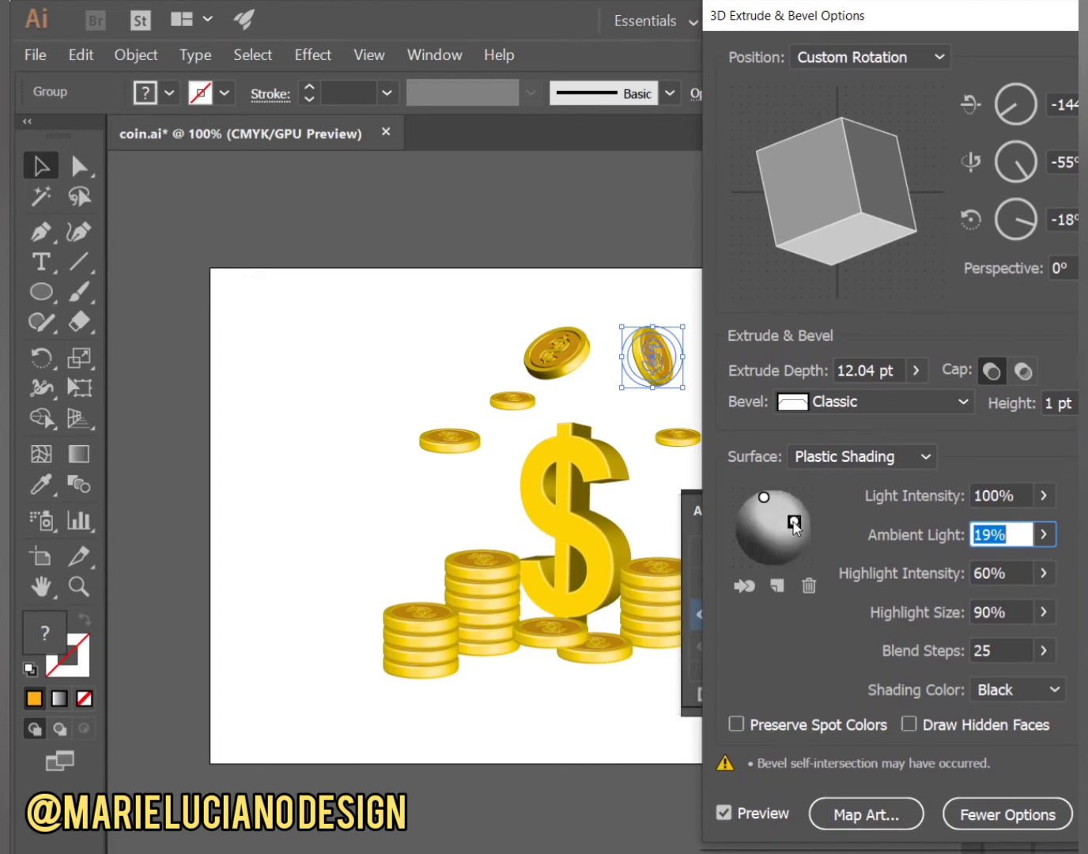
pyautogui.press('Return')
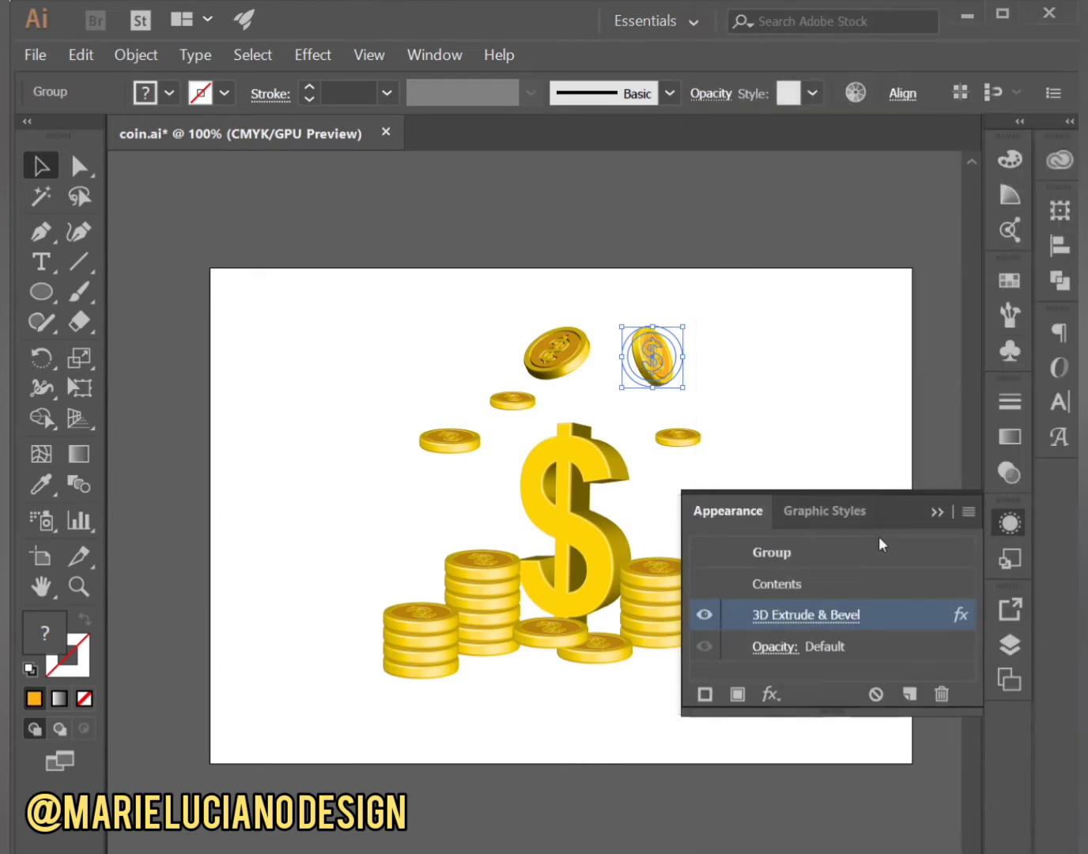
pyautogui.hotkey('ctrl', 'shift', 'a')
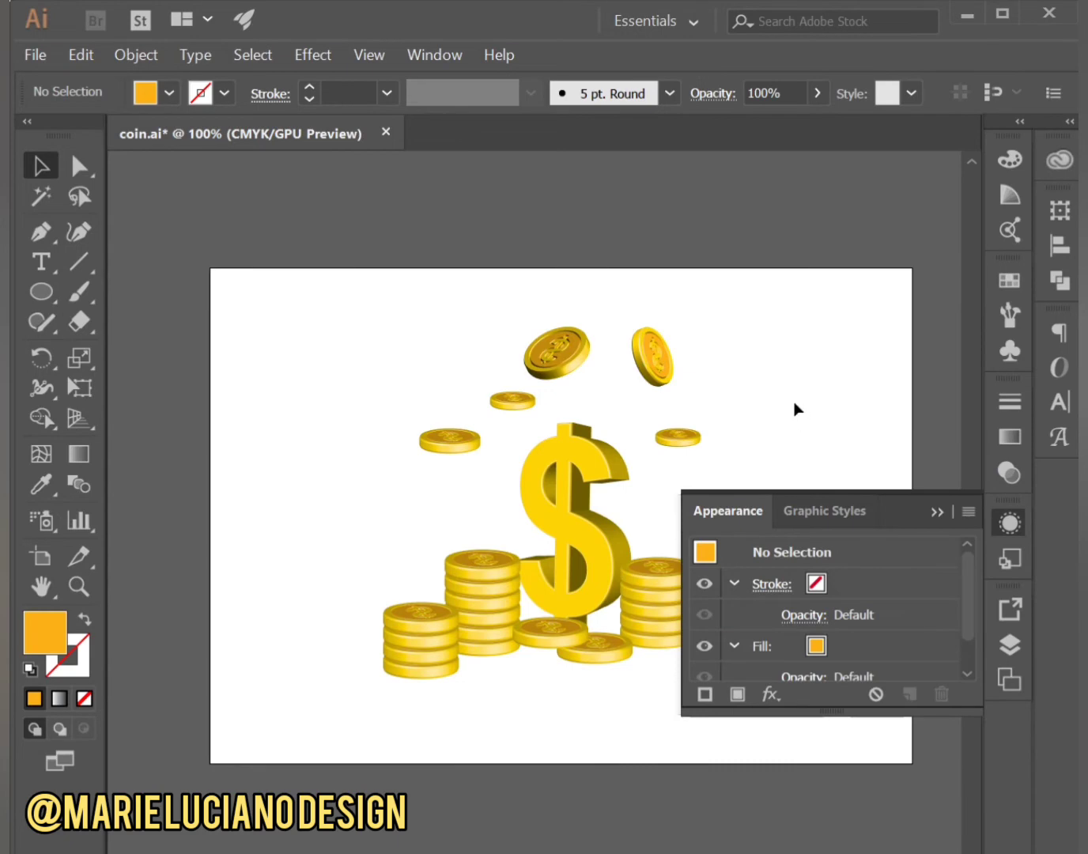
# Tilt the small floating coin right of the dollar sign to -97°, -17° and 9° with 25% ambient light, and apply the effect
pyautogui.click(677, 437)
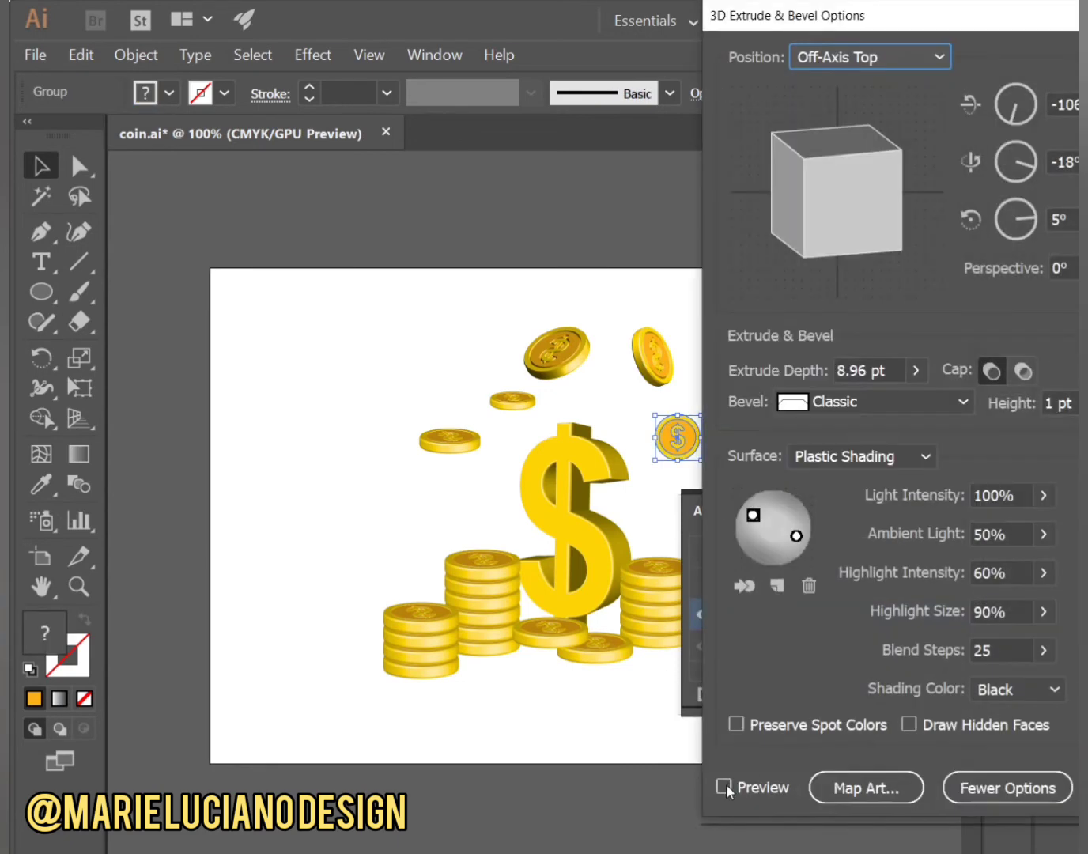
pyautogui.moveTo(850, 158); pyautogui.dragTo(838, 182)
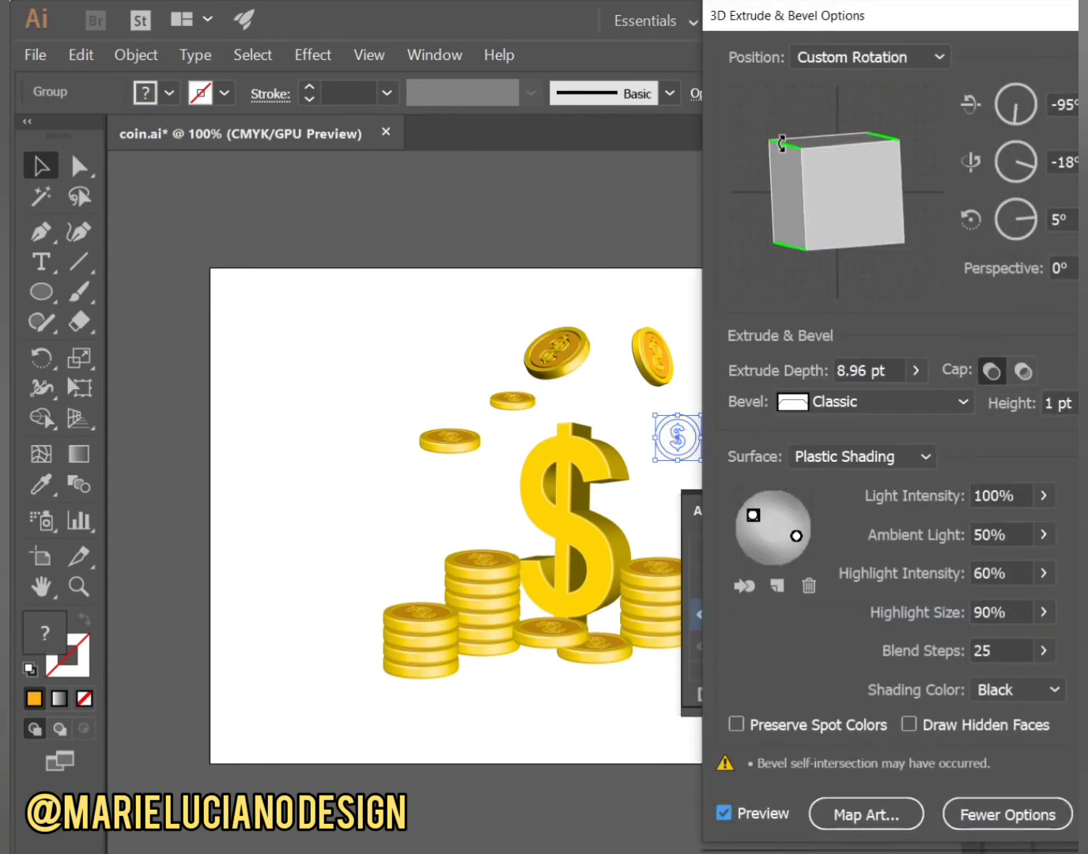
pyautogui.moveTo(1044, 573); pyautogui.dragTo(970, 565)
pyautogui.press('Return')
pyautogui.click(720, 431)
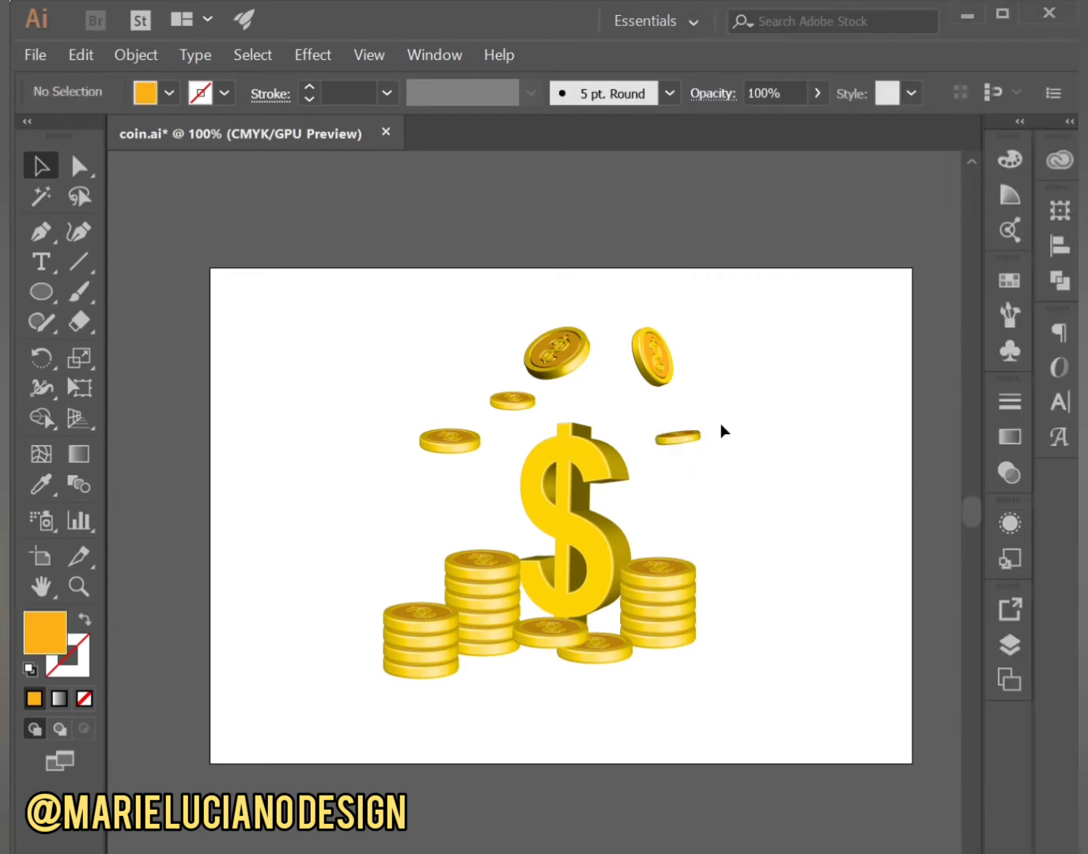
# Set the left floating coin's ambient light to 23%, reposition its two lights, and tilt it with the 3D Extrude & Bevel rotation
pyautogui.click(458, 445)
pyautogui.click(1010, 523)
pyautogui.click(831, 617)
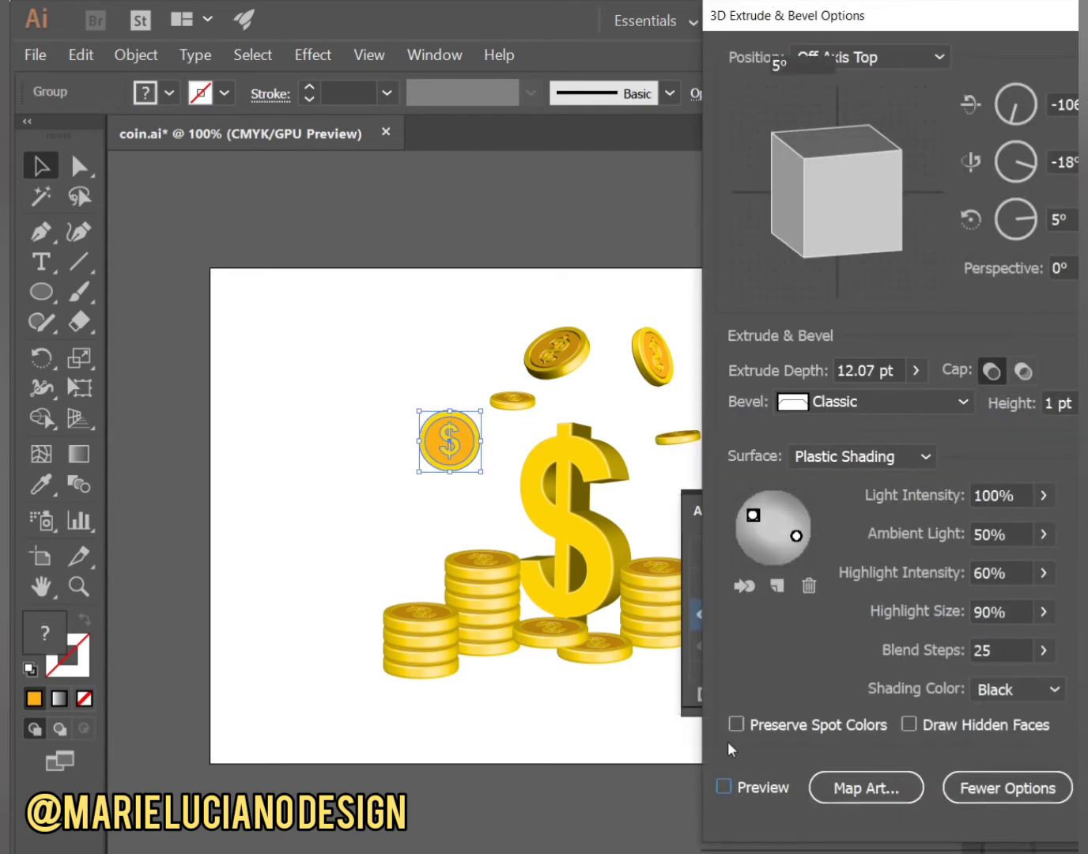
pyautogui.moveTo(1045, 574); pyautogui.dragTo(968, 563)
pyautogui.moveTo(796, 537)
pyautogui.mouseDown()
pyautogui.moveTo(772, 570)
pyautogui.moveTo(776, 505)
pyautogui.moveTo(768, 519)
pyautogui.mouseUp()
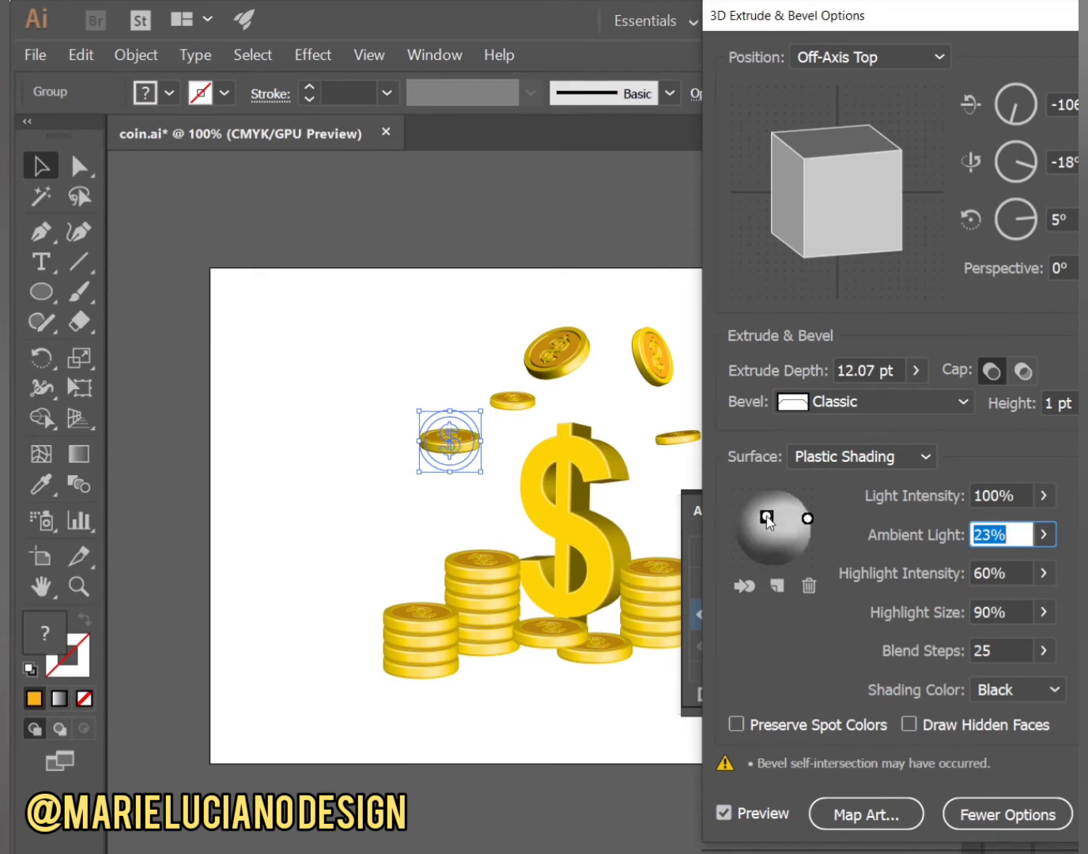
pyautogui.moveTo(960, 16); pyautogui.dragTo(835, 35)
pyautogui.moveTo(696, 199); pyautogui.dragTo(758, 239)
pyautogui.click(1024, 834)
# Rearrange the three floating coins above and right of the dollar sign, shifting the topmost one up and the upper-right one inward
pyautogui.click(730, 393)
pyautogui.moveTo(557, 352)
pyautogui.mouseDown()
pyautogui.moveTo(388, 408)
pyautogui.moveTo(391, 488)
pyautogui.moveTo(573, 354)
pyautogui.mouseUp()
pyautogui.moveTo(655, 364); pyautogui.dragTo(634, 375)
pyautogui.moveTo(693, 436); pyautogui.dragTo(694, 449)
pyautogui.click(714, 455)
# Add two more floating coins, a copy of the small right coin near the artboard's top edge and one above the short left stack
pyautogui.moveTo(682, 454); pyautogui.dragTo(659, 304)
pyautogui.moveTo(359, 476); pyautogui.dragTo(377, 503)
pyautogui.click(467, 651)
pyautogui.click(416, 523)
pyautogui.moveTo(448, 557)
pyautogui.mouseDown()
pyautogui.moveTo(475, 562)
pyautogui.moveTo(449, 557)
pyautogui.mouseUp()
# Retilt the floating coin left of the dollar sign so it slopes down to the right
pyautogui.click(790, 617)
pyautogui.click(918, 591)
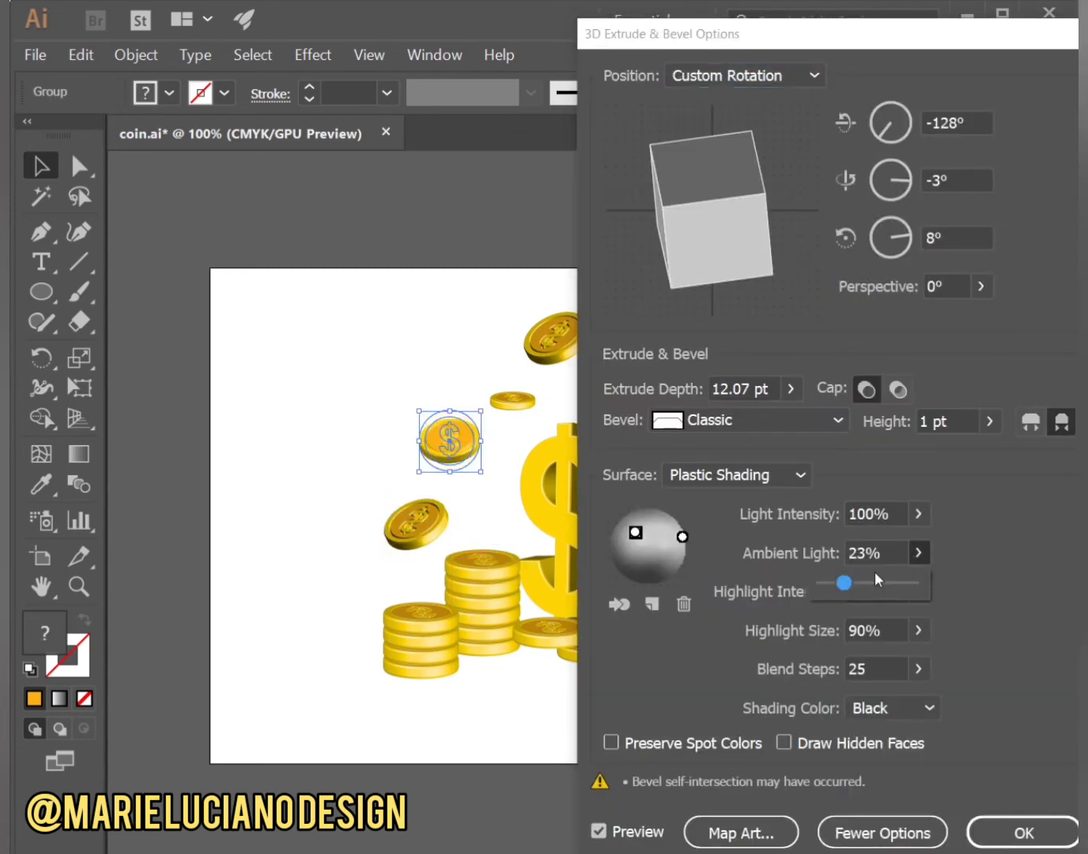
pyautogui.moveTo(713, 199); pyautogui.dragTo(715, 181)
pyautogui.moveTo(646, 169); pyautogui.dragTo(680, 161)
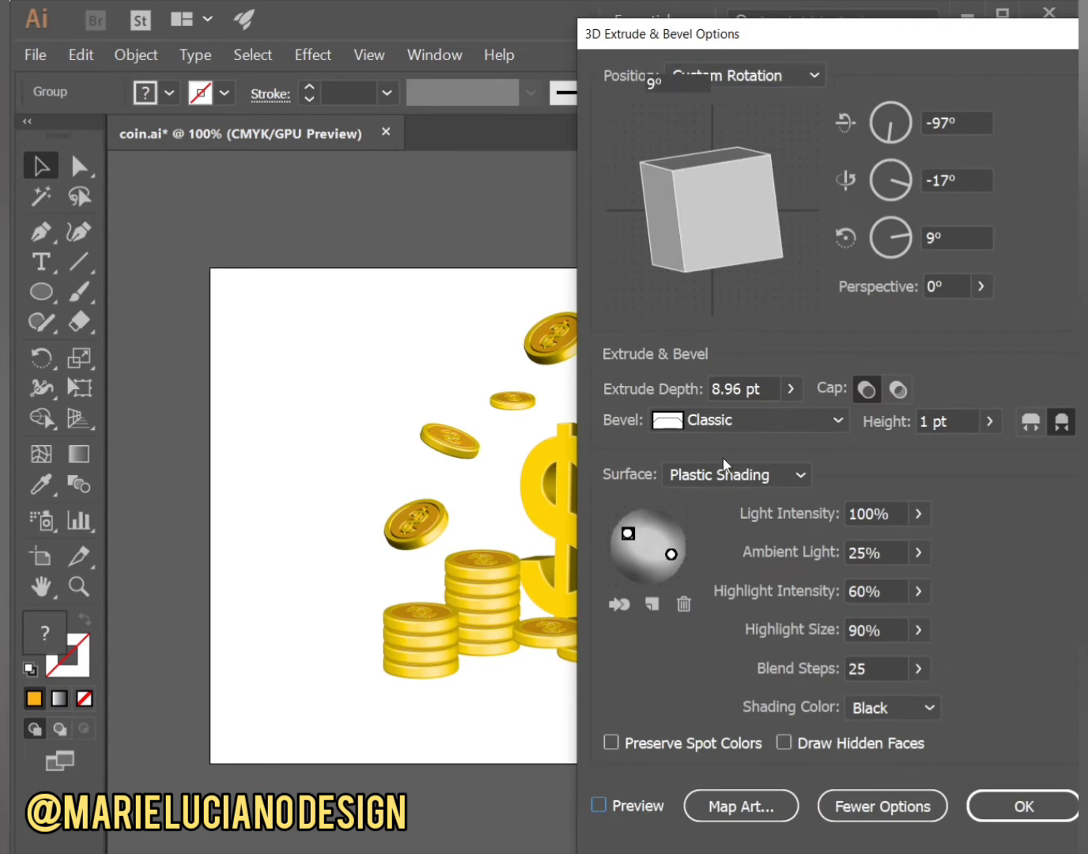
# Rotate the highest small floating coin in 3D Extrude & Bevel so it falls steeply edge-on, with the preview on, and apply the effect
pyautogui.click(599, 805)
pyautogui.moveTo(752, 35); pyautogui.dragTo(890, 15)
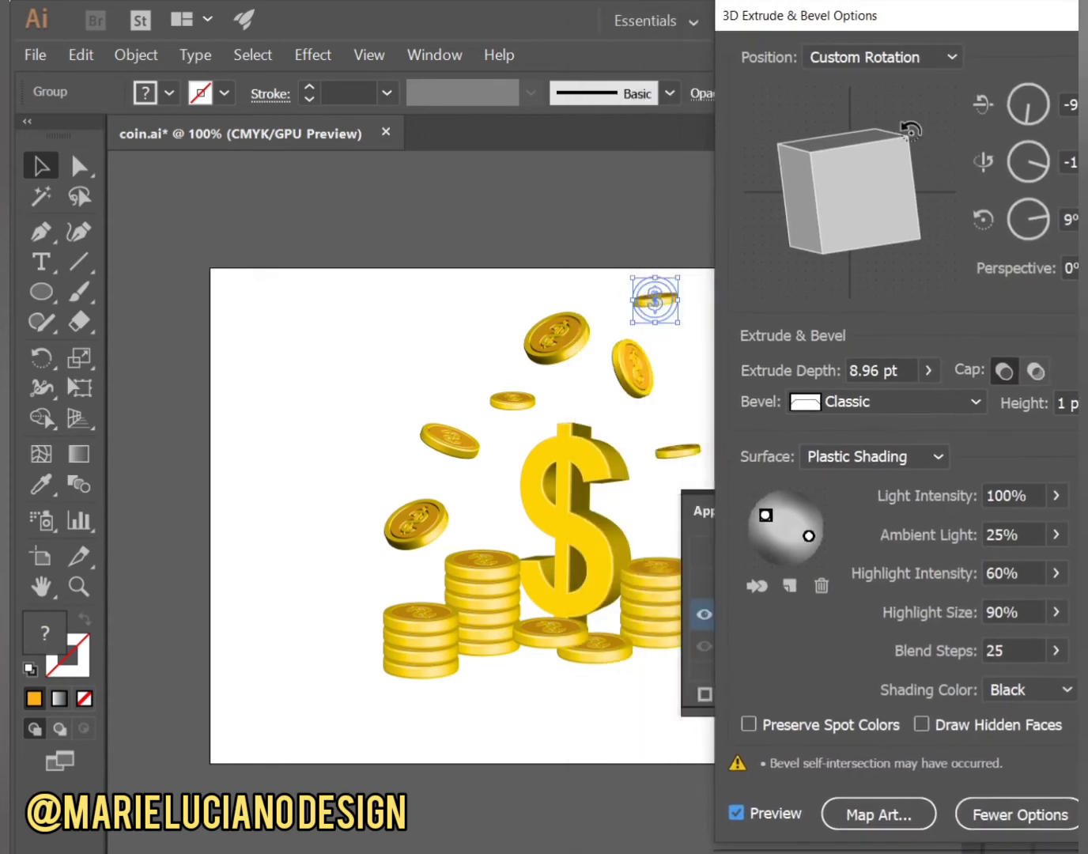
pyautogui.moveTo(908, 128); pyautogui.dragTo(853, 109)
pyautogui.moveTo(814, 229); pyautogui.dragTo(805, 239)
pyautogui.click(1087, 814)
pyautogui.click(889, 424)
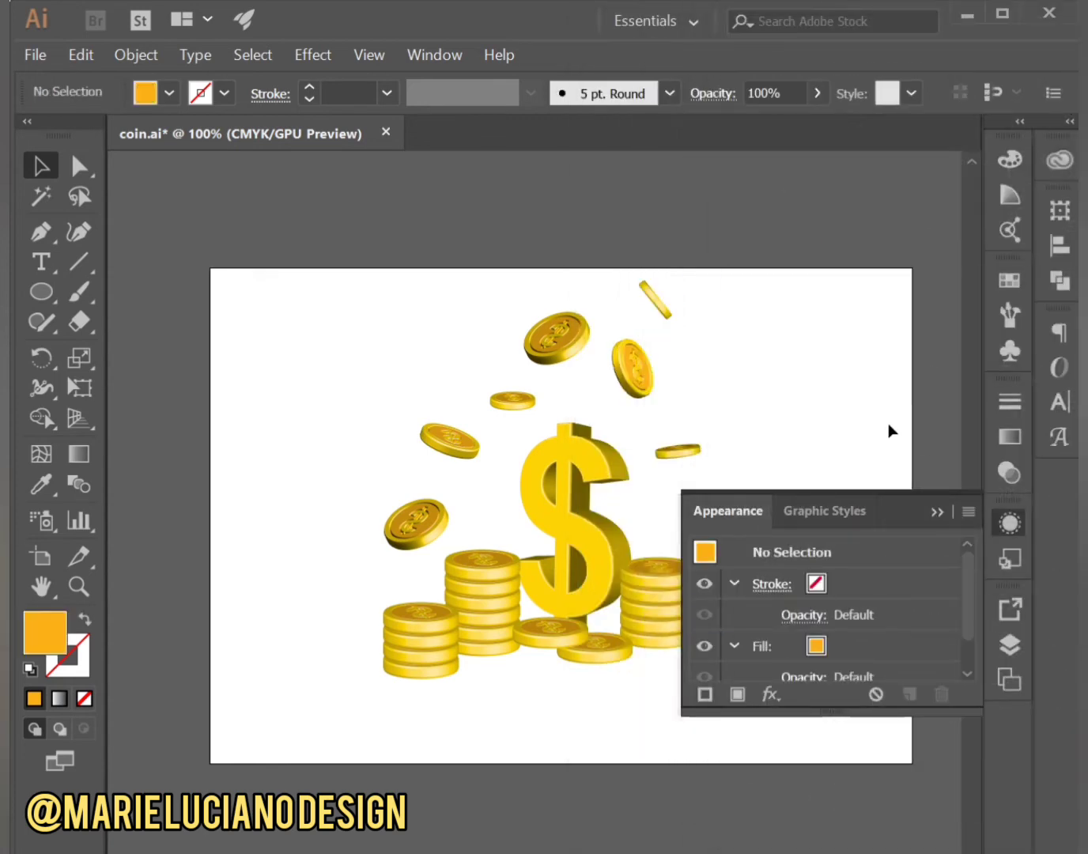
# Set the right coin stack's ambient light to 25% in 3D Extrude & Bevel, reposition its lights, and apply the effect
pyautogui.click(935, 512)
pyautogui.click(647, 596)
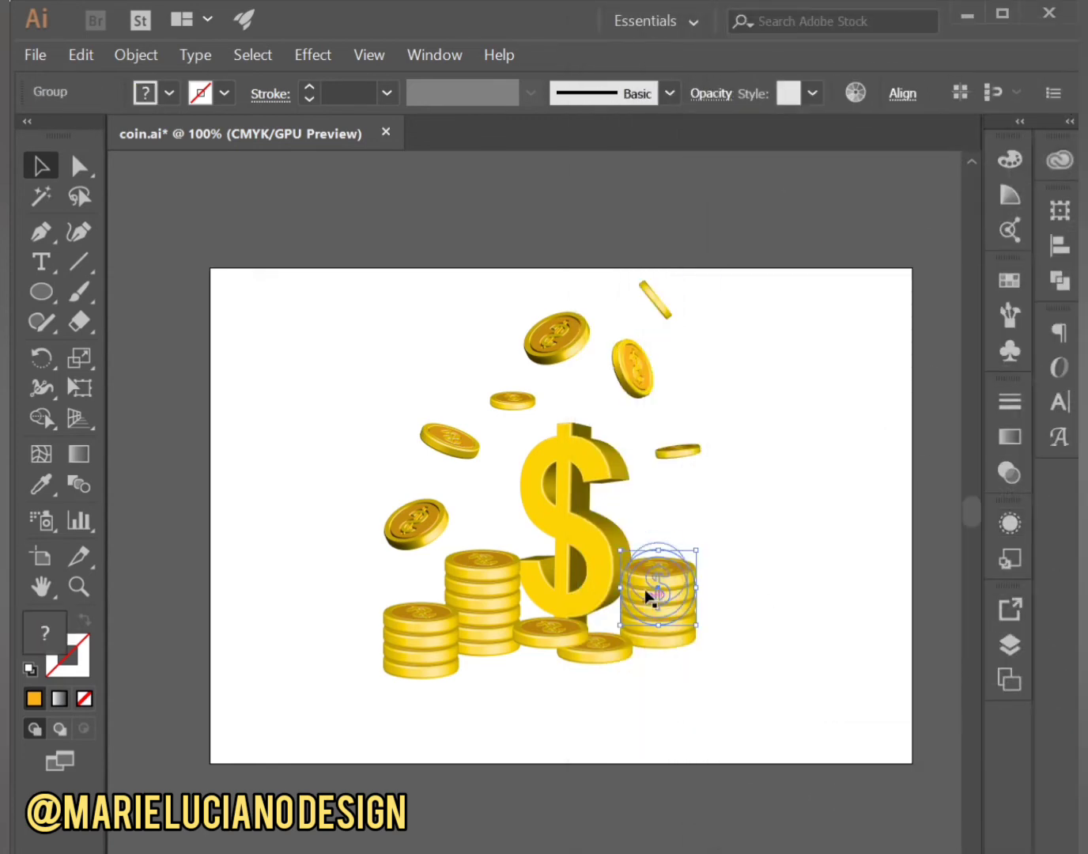
pyautogui.click(1010, 523)
pyautogui.click(776, 621)
pyautogui.click(738, 787)
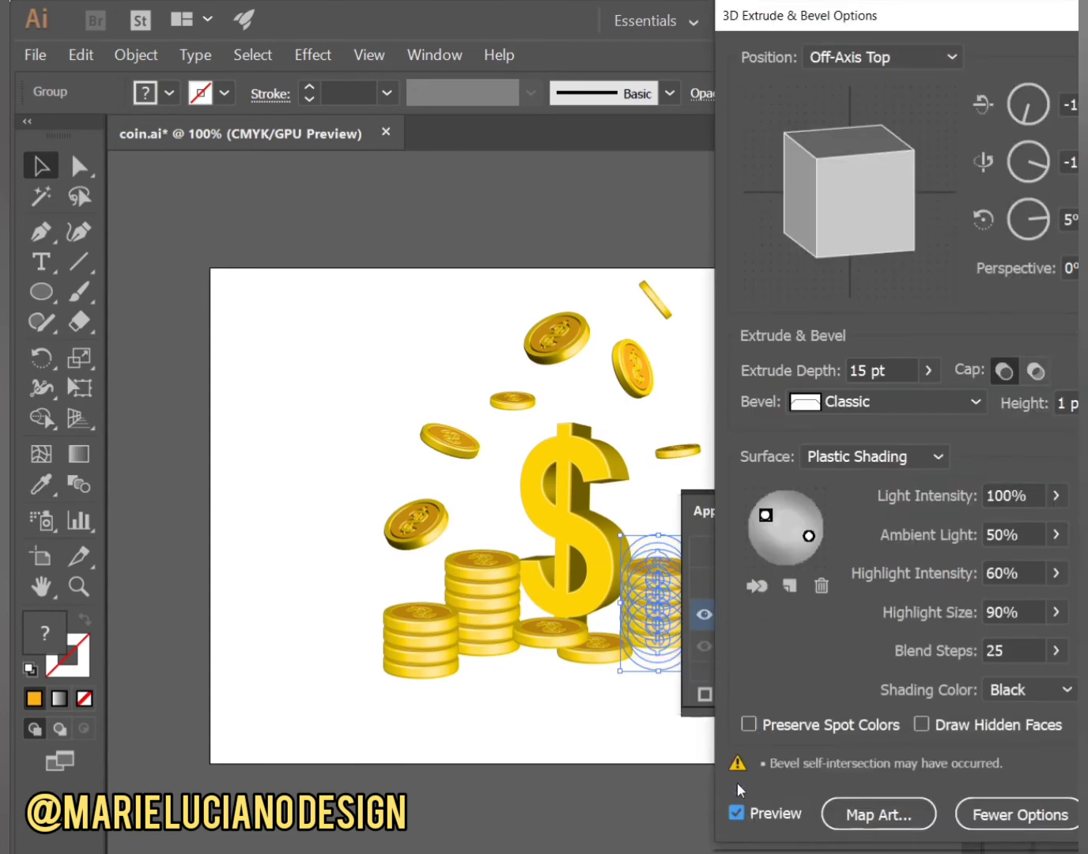
pyautogui.moveTo(1056, 572); pyautogui.dragTo(987, 568)
pyautogui.moveTo(809, 536); pyautogui.dragTo(816, 524)
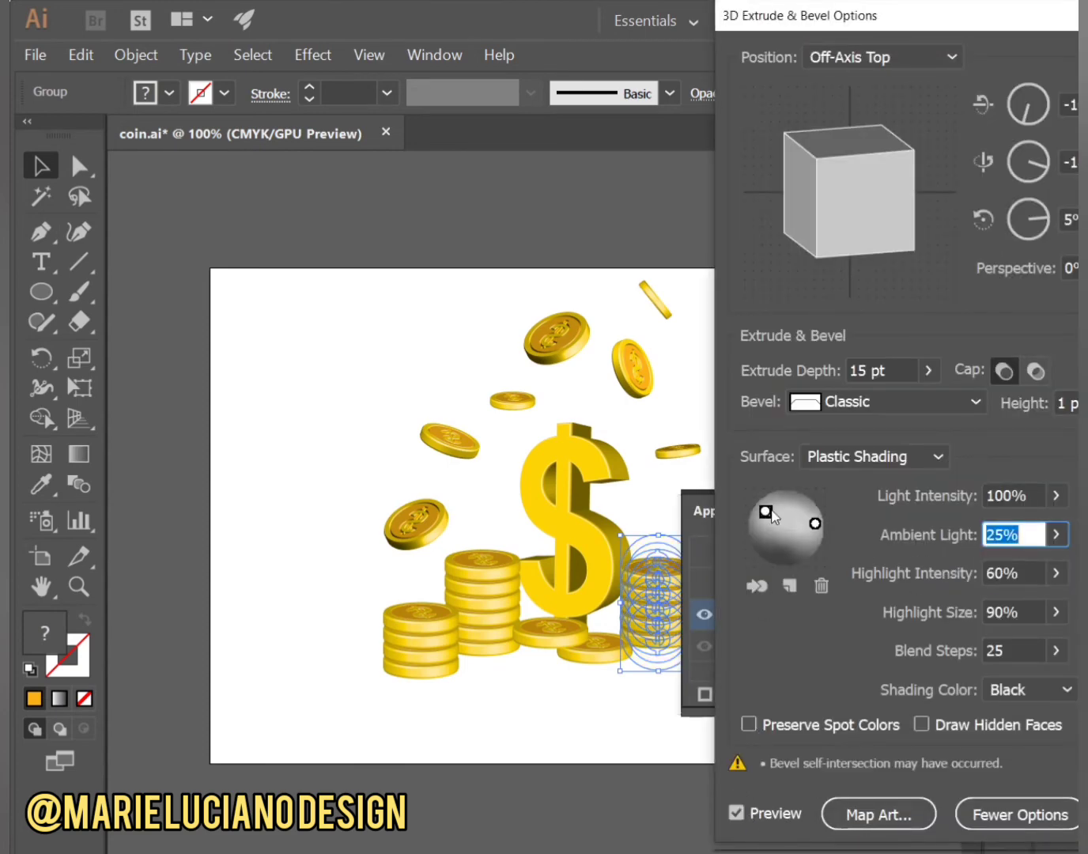
pyautogui.press('Return')
pyautogui.click(795, 436)
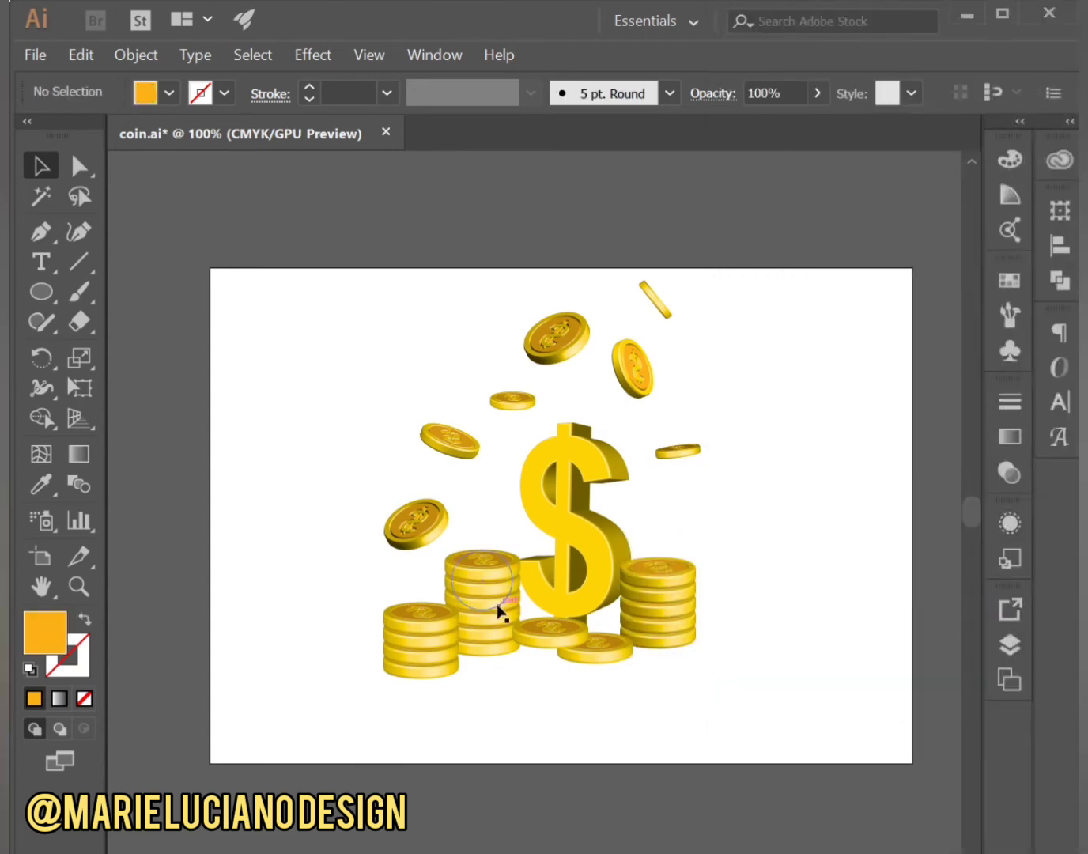
# Lower the ambient light and reposition the lights of the taller left coin stack, then apply the effect
pyautogui.click(484, 656)
pyautogui.click(1010, 523)
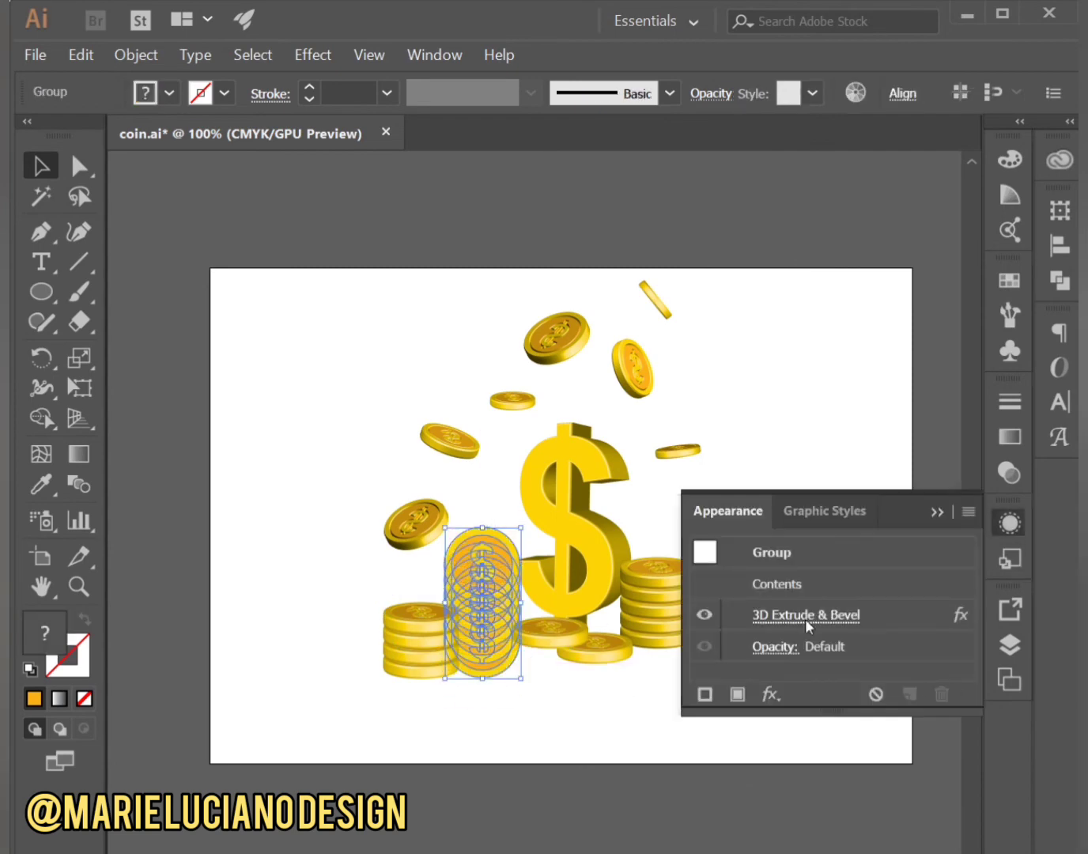
pyautogui.click(805, 619)
pyautogui.click(736, 813)
pyautogui.click(1056, 535)
pyautogui.click(980, 564)
pyautogui.moveTo(811, 535); pyautogui.dragTo(786, 516)
pyautogui.press('Return')
pyautogui.hotkey('ctrl', 'shift', 'a')
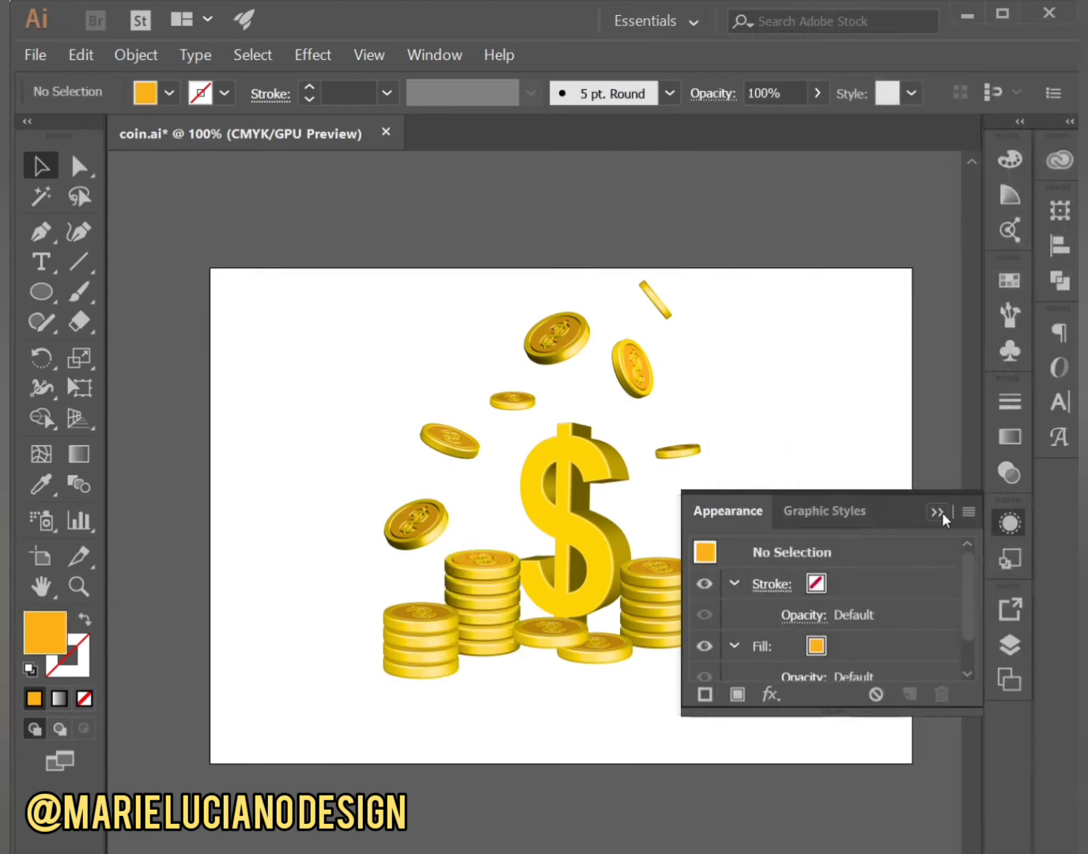
# Set the ambient light of the short left stack and two front coins to 28%, and reposition a light toward the sphere's upper center
pyautogui.click(940, 514)
pyautogui.moveTo(351, 585); pyautogui.dragTo(616, 661)
pyautogui.hotkey('shift', 'F6')
pyautogui.click(782, 619)
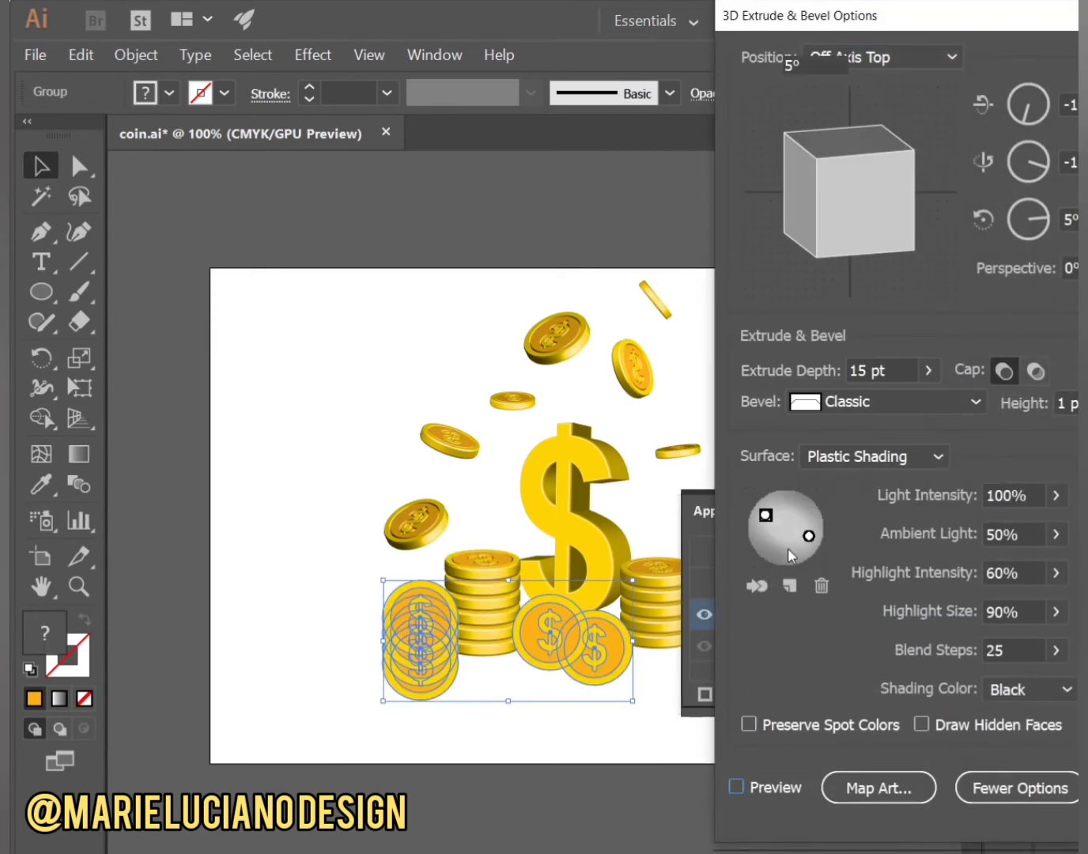
pyautogui.click(1056, 535)
pyautogui.click(980, 567)
pyautogui.click(990, 565)
pyautogui.moveTo(766, 516); pyautogui.dragTo(786, 515)
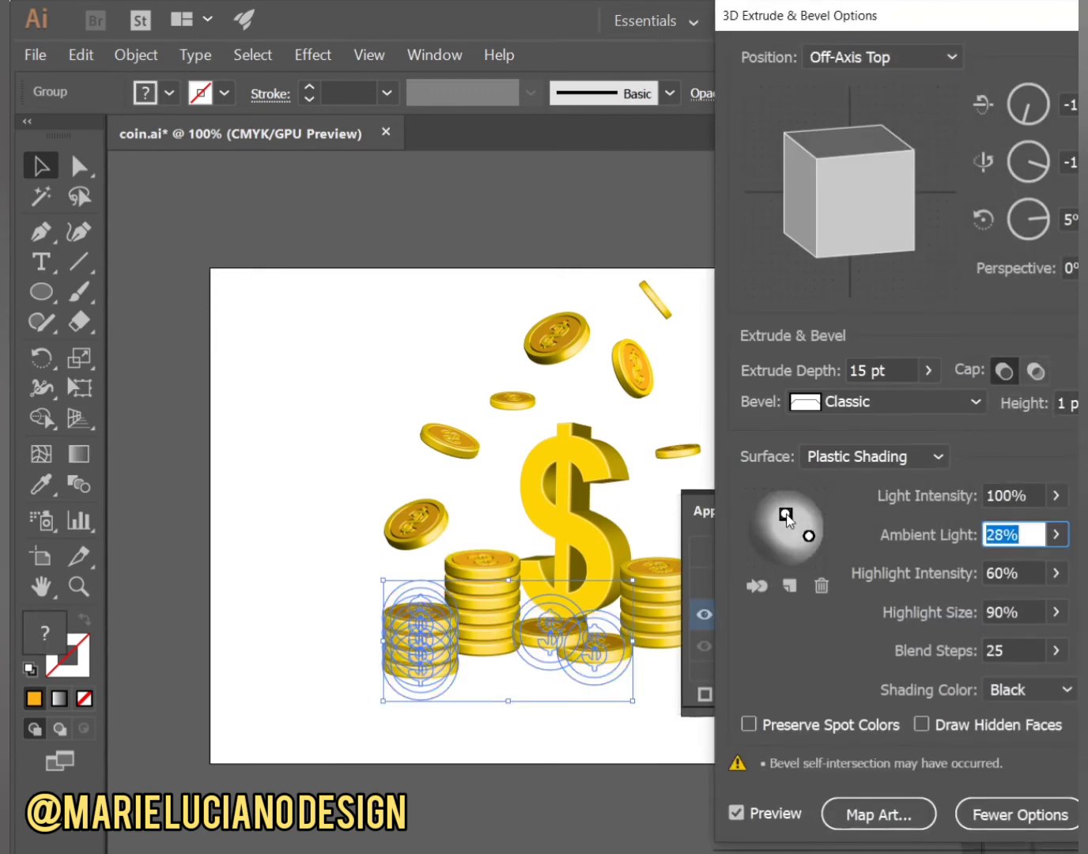
pyautogui.press('Return')
pyautogui.click(644, 690)
# Rotate the right front coin with 3D Extrude & Bevel so it stands upright on its edge
pyautogui.click(596, 661)
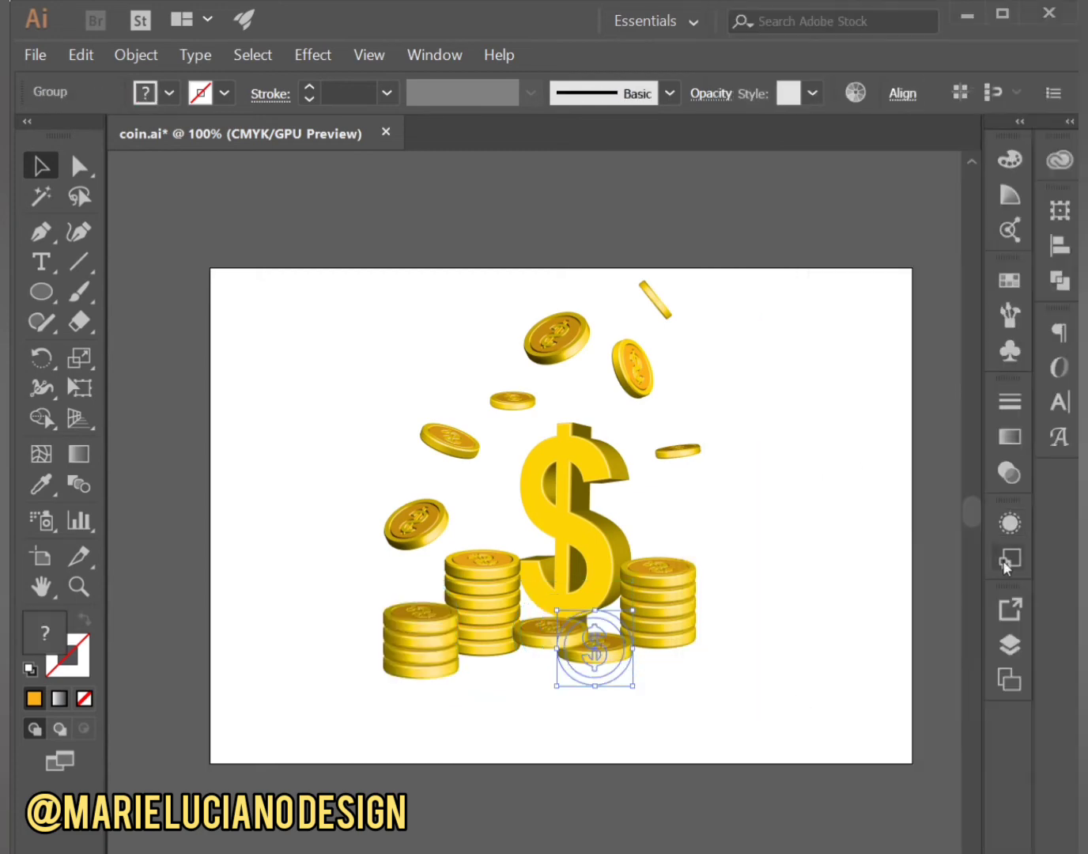
pyautogui.click(1009, 561)
pyautogui.click(781, 620)
pyautogui.click(737, 812)
pyautogui.moveTo(839, 174); pyautogui.dragTo(831, 211)
pyautogui.press('Return')
pyautogui.click(612, 734)
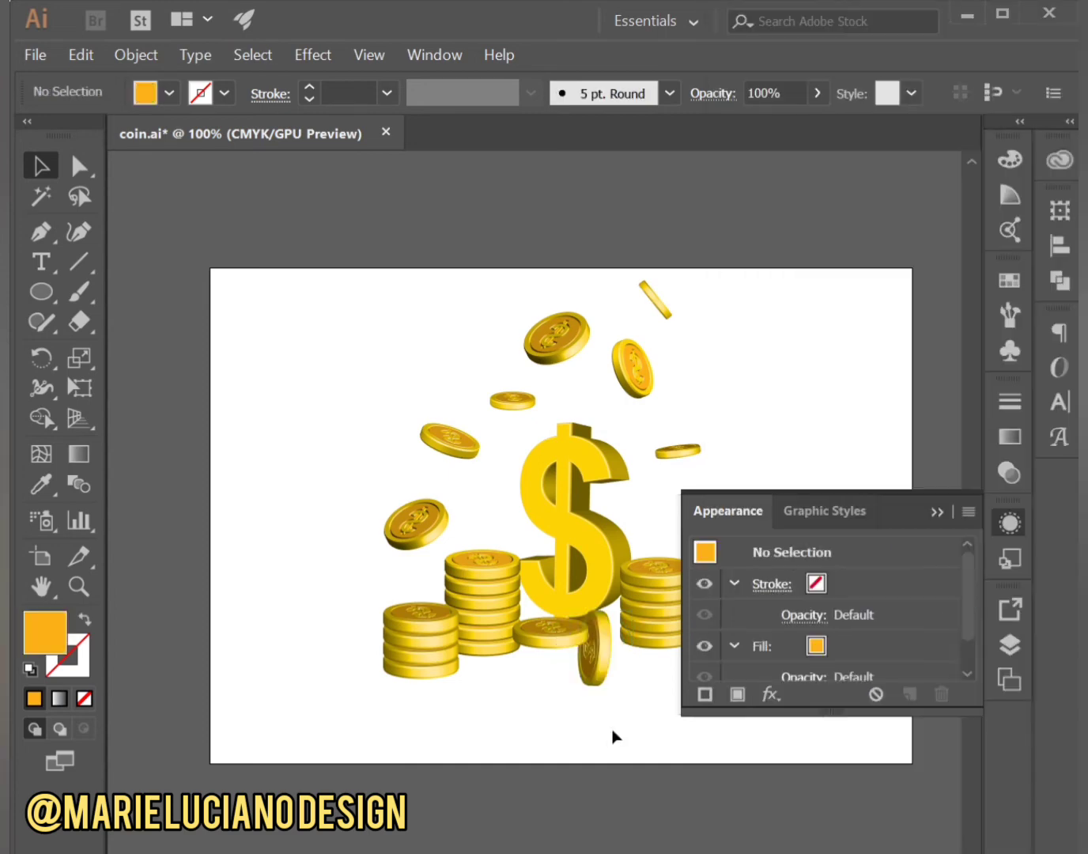
# Move the upright coin against the right stack and duplicate the flat front coin below the dollar sign
pyautogui.click(605, 638)
pyautogui.click(634, 734)
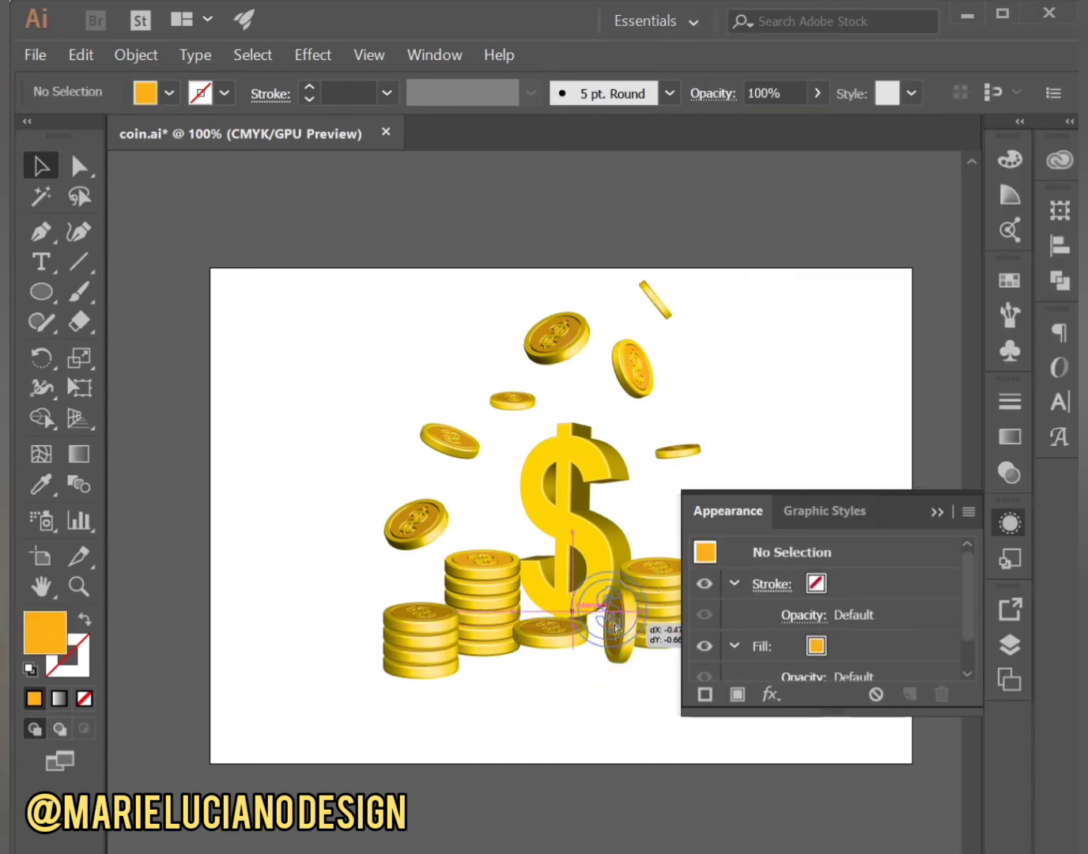
pyautogui.click(552, 640)
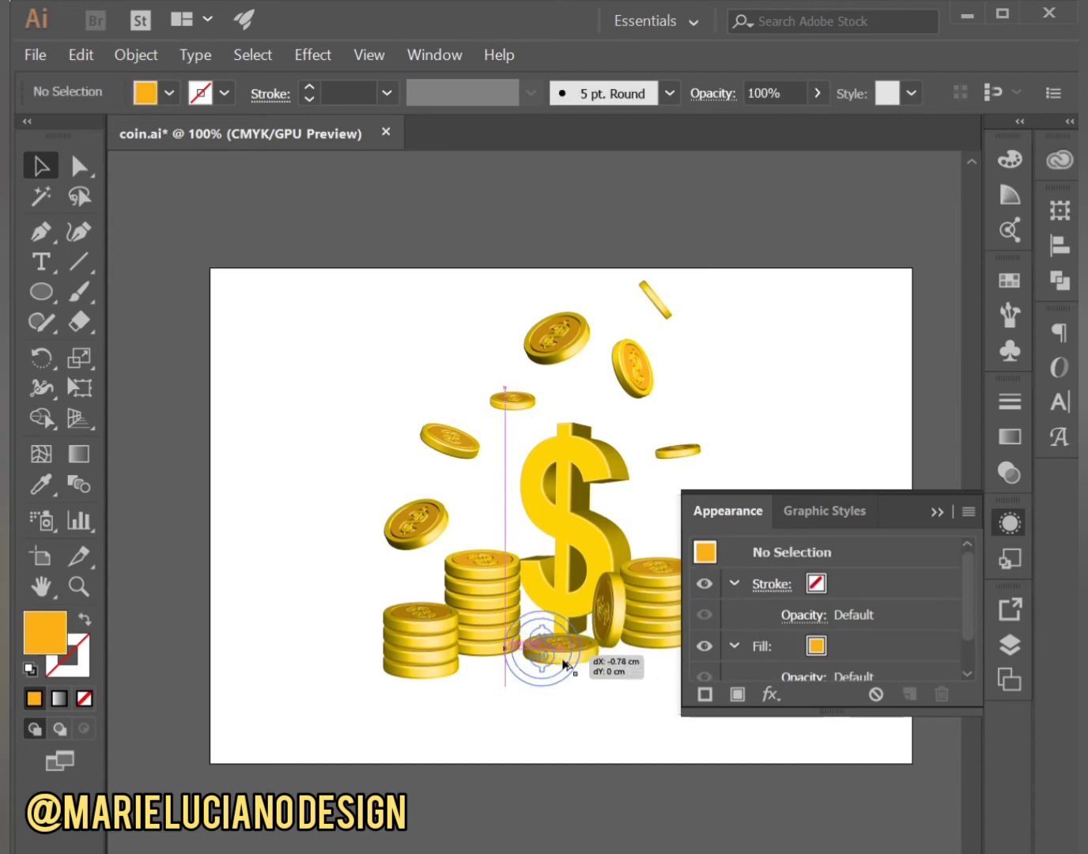
# Tilt the flat front coin to show more of its face, move its light toward the sphere's left side, and apply the effect
pyautogui.click(545, 645)
pyautogui.click(822, 615)
pyautogui.moveTo(846, 154); pyautogui.dragTo(790, 170)
pyautogui.moveTo(785, 514); pyautogui.dragTo(762, 512)
pyautogui.press('Return')
pyautogui.click(535, 668)
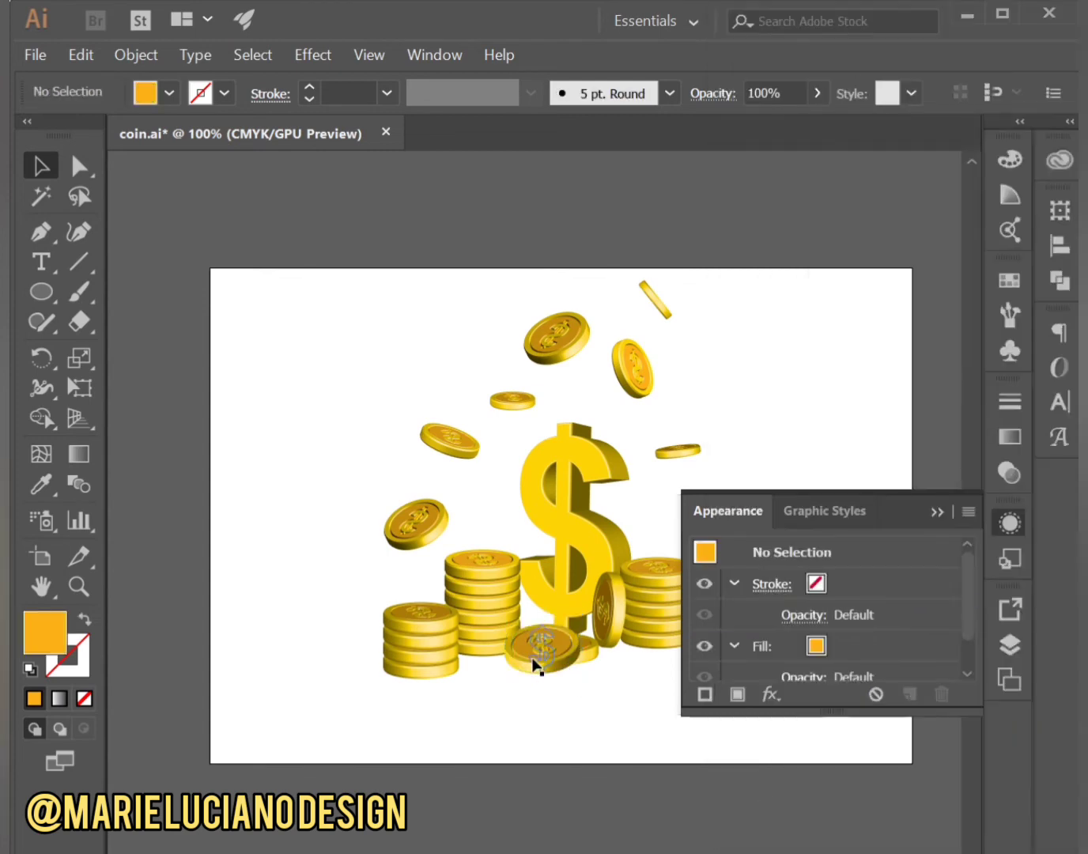
# Stack a second flat coin at the dollar sign's base and move the tilted coin lower in front of it
pyautogui.click(546, 661)
pyautogui.moveTo(514, 671); pyautogui.dragTo(573, 655)
pyautogui.click(610, 684)
# Edit the tilted front coin's 3D Extrude & Bevel rotation so it slopes upward to the right, and apply it
pyautogui.click(807, 615)
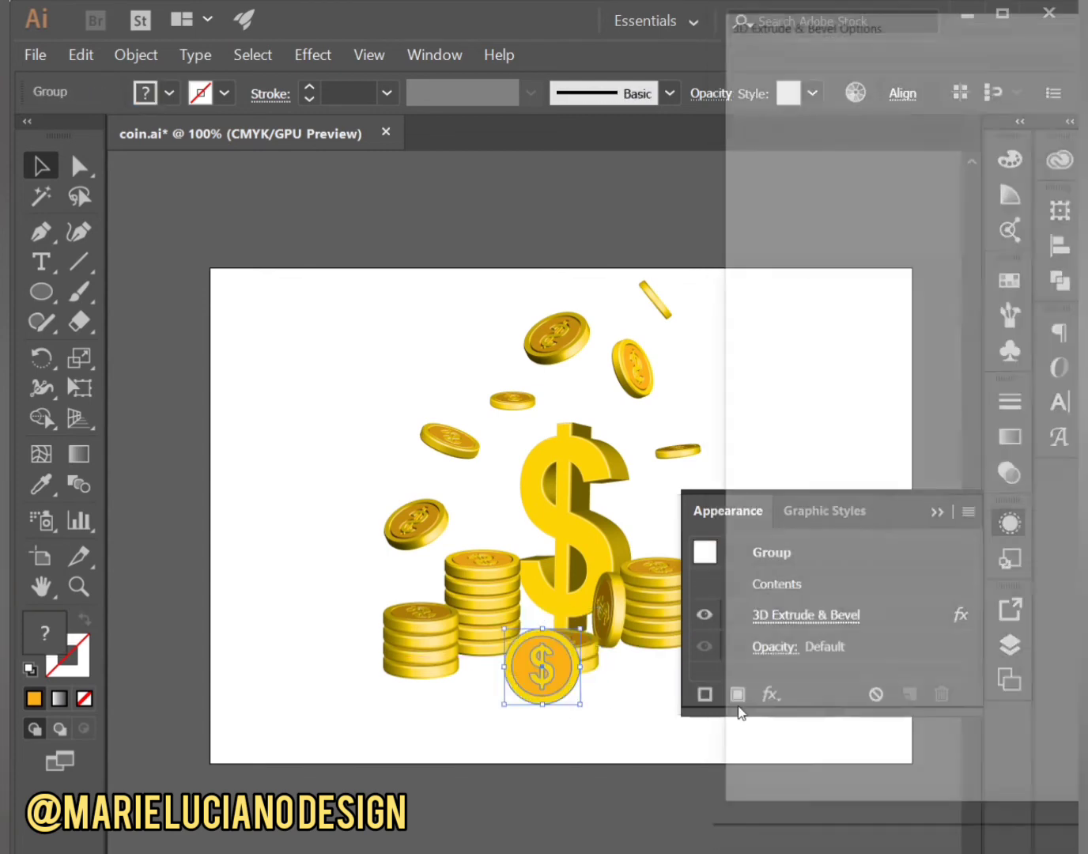
pyautogui.moveTo(828, 190)
pyautogui.mouseDown()
pyautogui.moveTo(779, 134)
pyautogui.moveTo(833, 189)
pyautogui.moveTo(828, 204)
pyautogui.moveTo(889, 235)
pyautogui.moveTo(850, 186)
pyautogui.mouseUp()
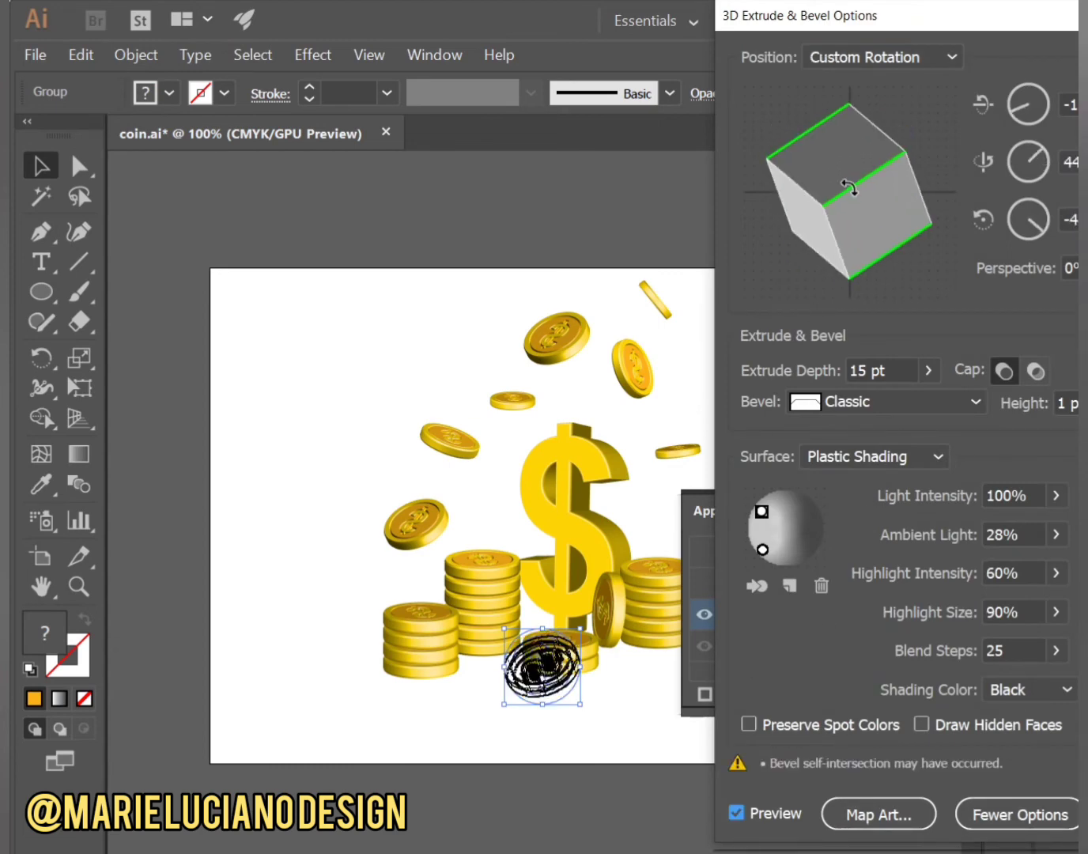
pyautogui.press('Return')
# Set the tilted coin aside below the artwork and place a flat coin between the two front stacks, adjusting the stacking order
pyautogui.moveTo(557, 675); pyautogui.dragTo(493, 680)
pyautogui.click(616, 796)
pyautogui.rightClick(499, 682)
pyautogui.click(721, 586)
pyautogui.click(617, 795)
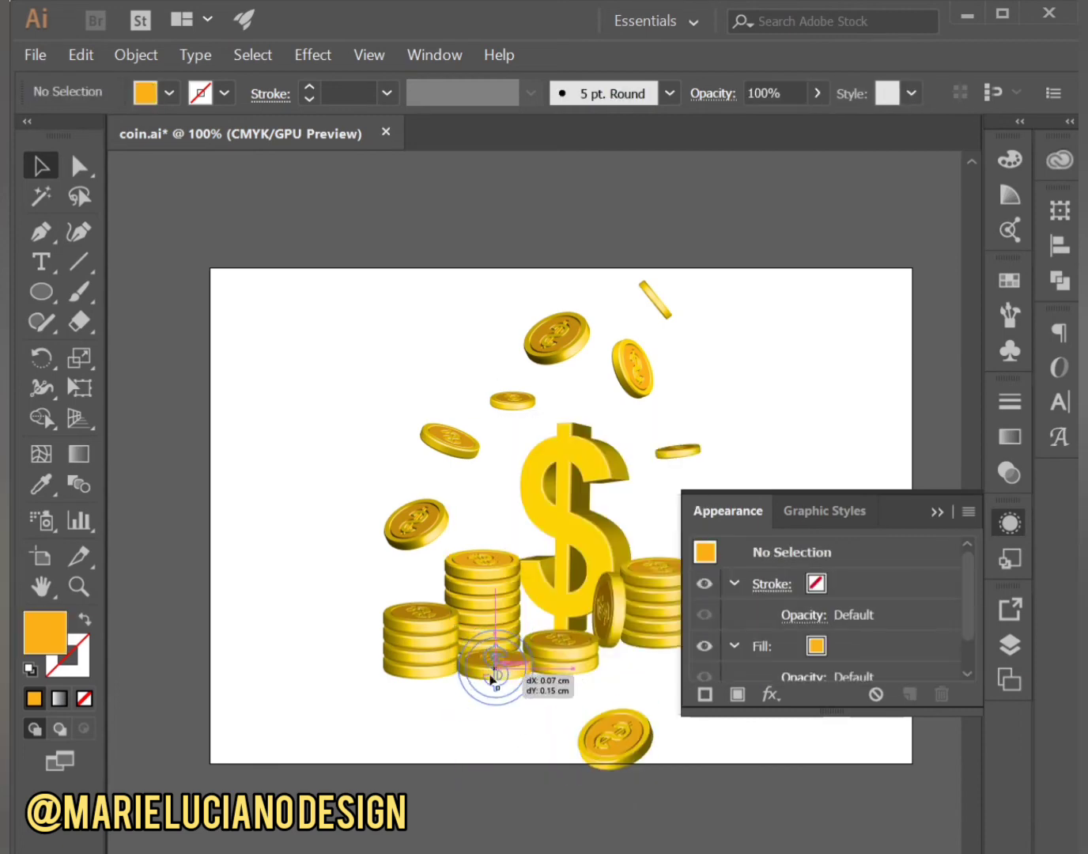
# Move the tilted coin back over the flat front coins and arrange it in front of them
pyautogui.moveTo(629, 742); pyautogui.dragTo(521, 650)
pyautogui.rightClick(521, 650)
pyautogui.click(747, 553)
# Retilt the front coin with a vertical-axis rotation of 39°, move its light toward the sphere's center, apply the effect and save the document
pyautogui.click(806, 615)
pyautogui.click(737, 813)
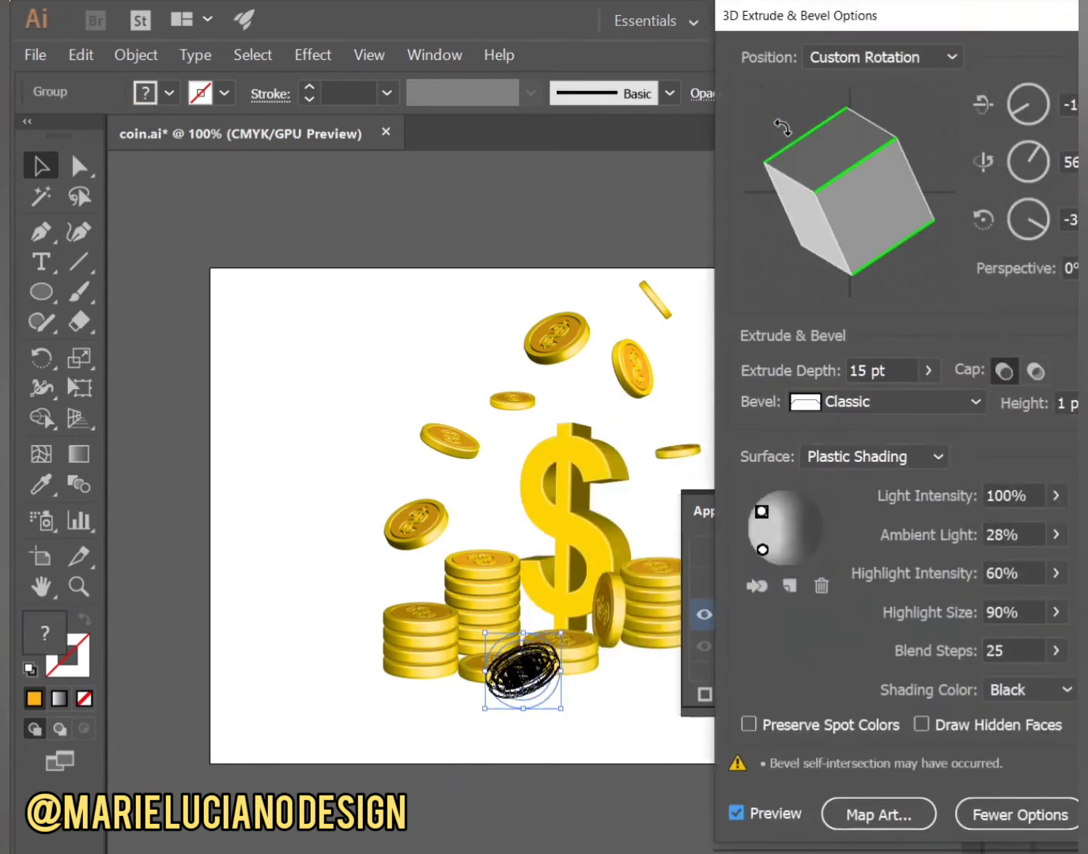
pyautogui.moveTo(788, 206)
pyautogui.mouseDown()
pyautogui.moveTo(861, 197)
pyautogui.moveTo(850, 190)
pyautogui.mouseUp()
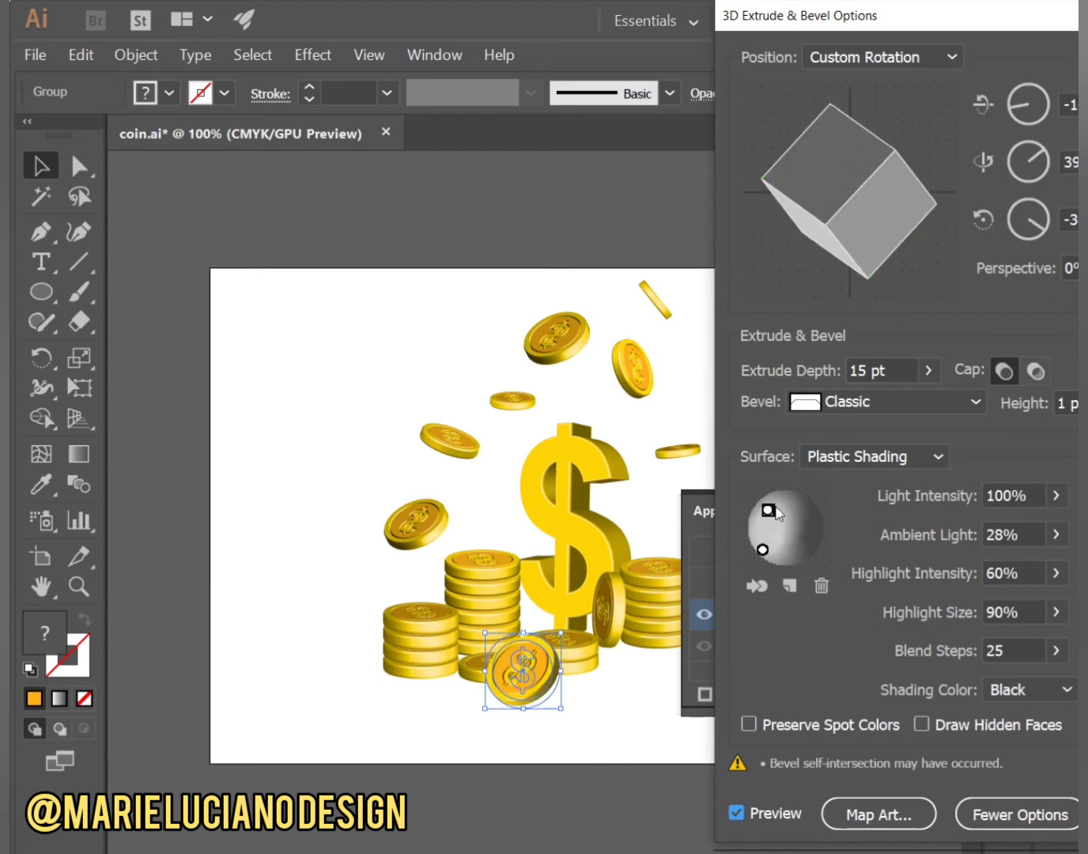
pyautogui.moveTo(762, 511)
pyautogui.mouseDown()
pyautogui.moveTo(771, 499)
pyautogui.moveTo(795, 536)
pyautogui.mouseUp()
pyautogui.press('Return')
pyautogui.click(493, 735)
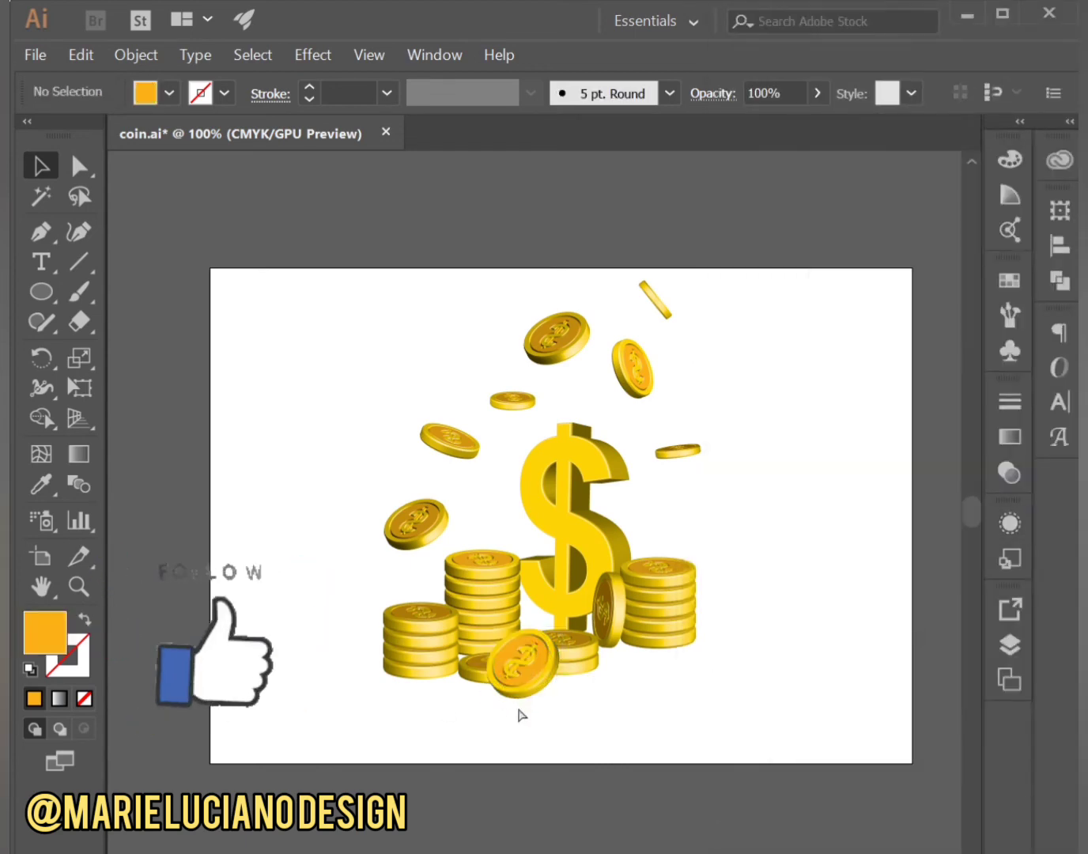
pyautogui.hotkey('ctrl', 's')
# Place a copy of the upright coin in front of the taller left stack and rotate it to face forward, with the preview on
pyautogui.moveTo(521, 668); pyautogui.dragTo(560, 701)
pyautogui.rightClick(506, 639)
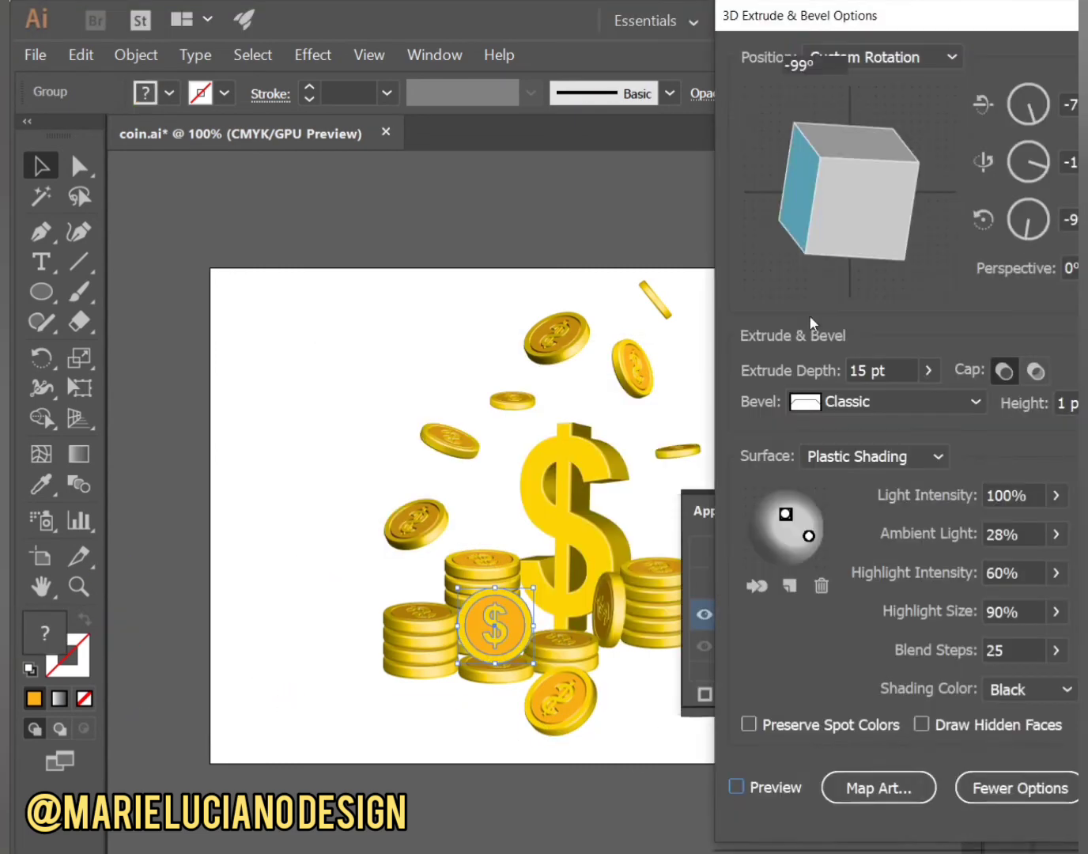
pyautogui.click(737, 814)
pyautogui.moveTo(845, 197); pyautogui.dragTo(862, 148)
pyautogui.press('Return')
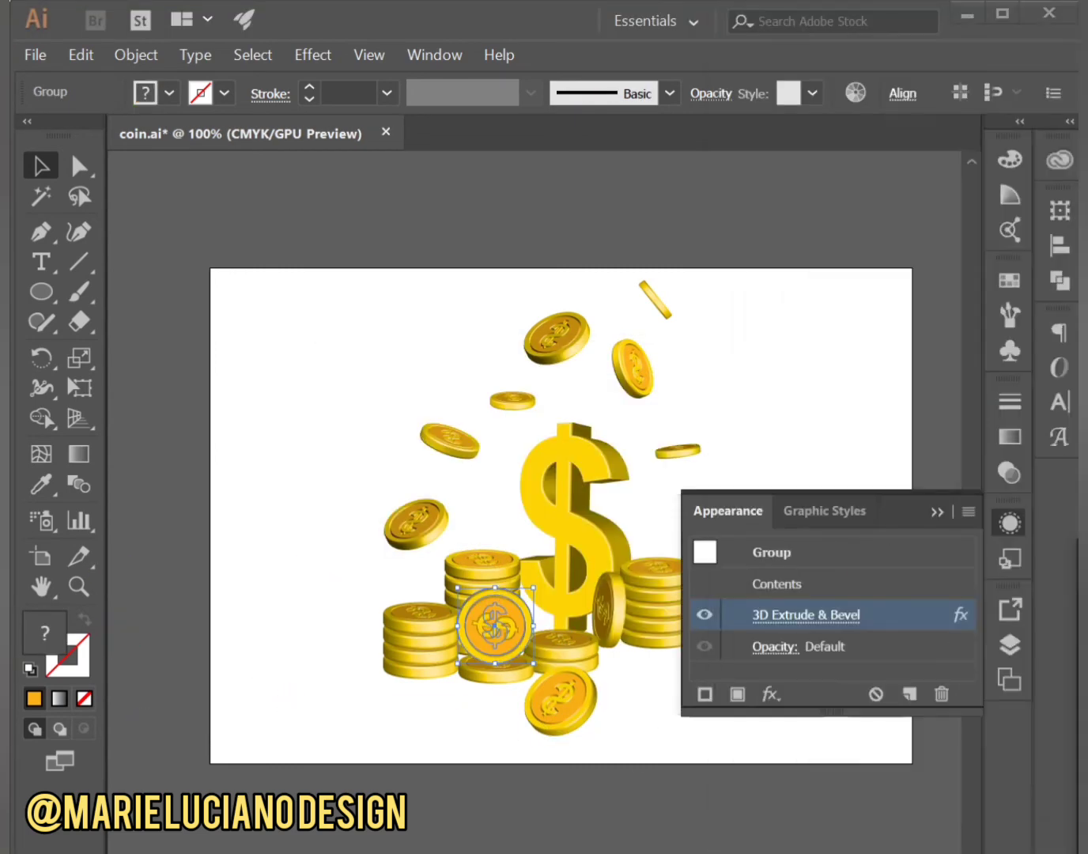
# Reposition the face-on coin and the tilted front coin so they overlap, and retilt the front one with 3D Extrude & Bevel
pyautogui.click(474, 721)
pyautogui.moveTo(497, 629); pyautogui.dragTo(533, 662)
pyautogui.hotkey('ctrl', 'alt', 'shift', 'e')
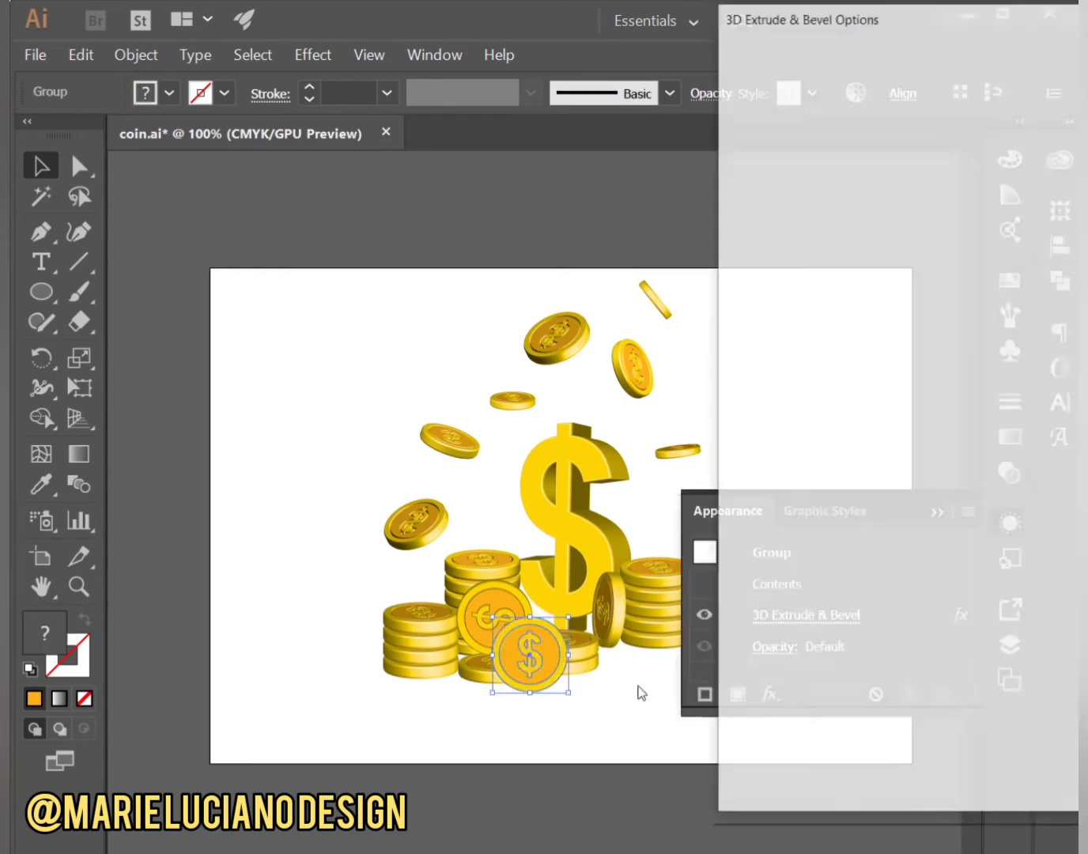
pyautogui.moveTo(839, 158); pyautogui.dragTo(872, 170)
pyautogui.press('Return')
pyautogui.click(589, 699)
# Reposition the face-on coin's two lights toward the upper left of the shading sphere and apply the effect
pyautogui.click(495, 617)
pyautogui.click(1010, 525)
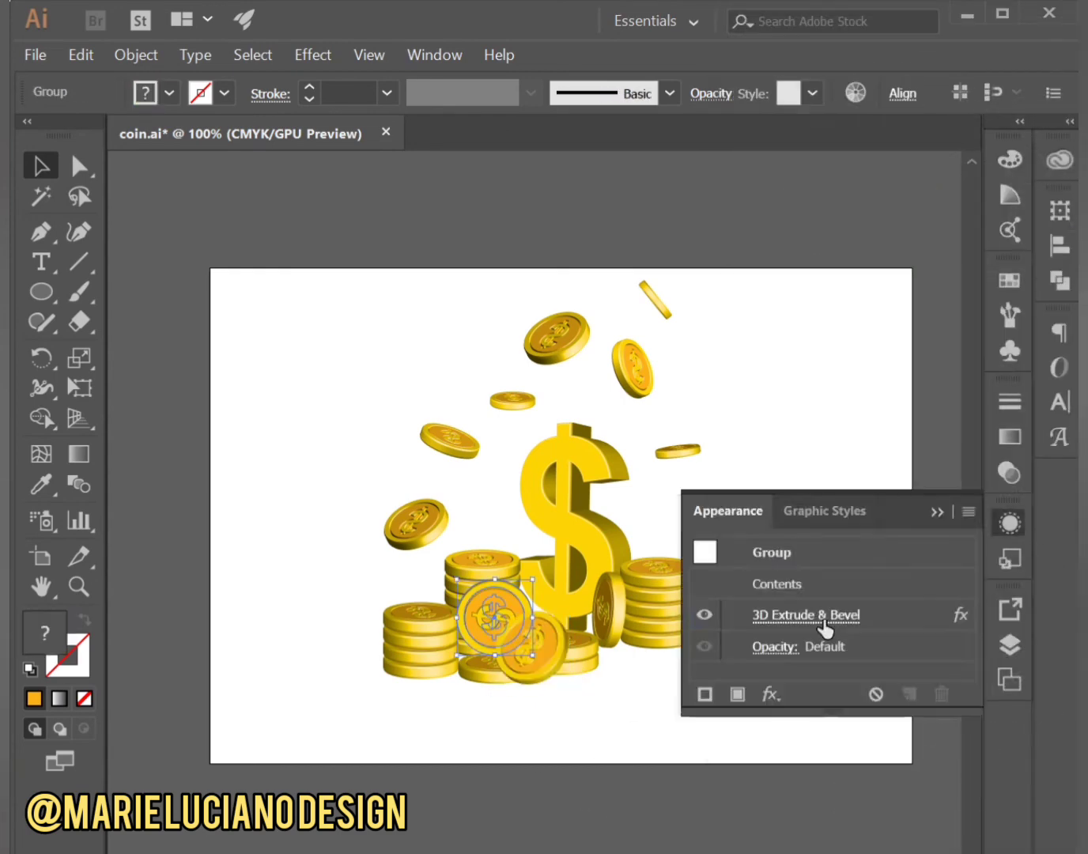
pyautogui.click(825, 619)
pyautogui.moveTo(810, 536)
pyautogui.mouseDown()
pyautogui.moveTo(784, 565)
pyautogui.moveTo(824, 490)
pyautogui.moveTo(760, 519)
pyautogui.moveTo(755, 552)
pyautogui.moveTo(765, 500)
pyautogui.mouseUp()
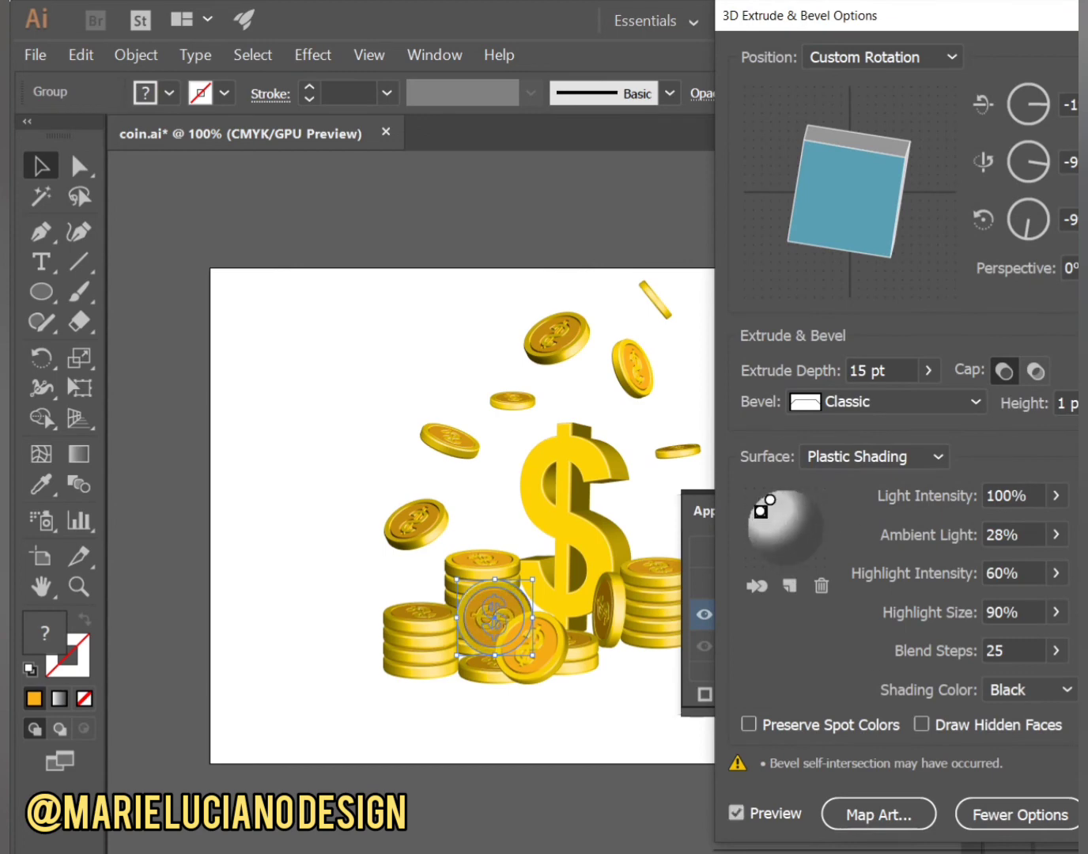
pyautogui.press('Return')
pyautogui.click(855, 504)
# Shift the large dollar sign's 3D lights toward the upper left of the shading sphere, adjust its ambient light and apply the effect
pyautogui.click(553, 529)
pyautogui.click(1010, 523)
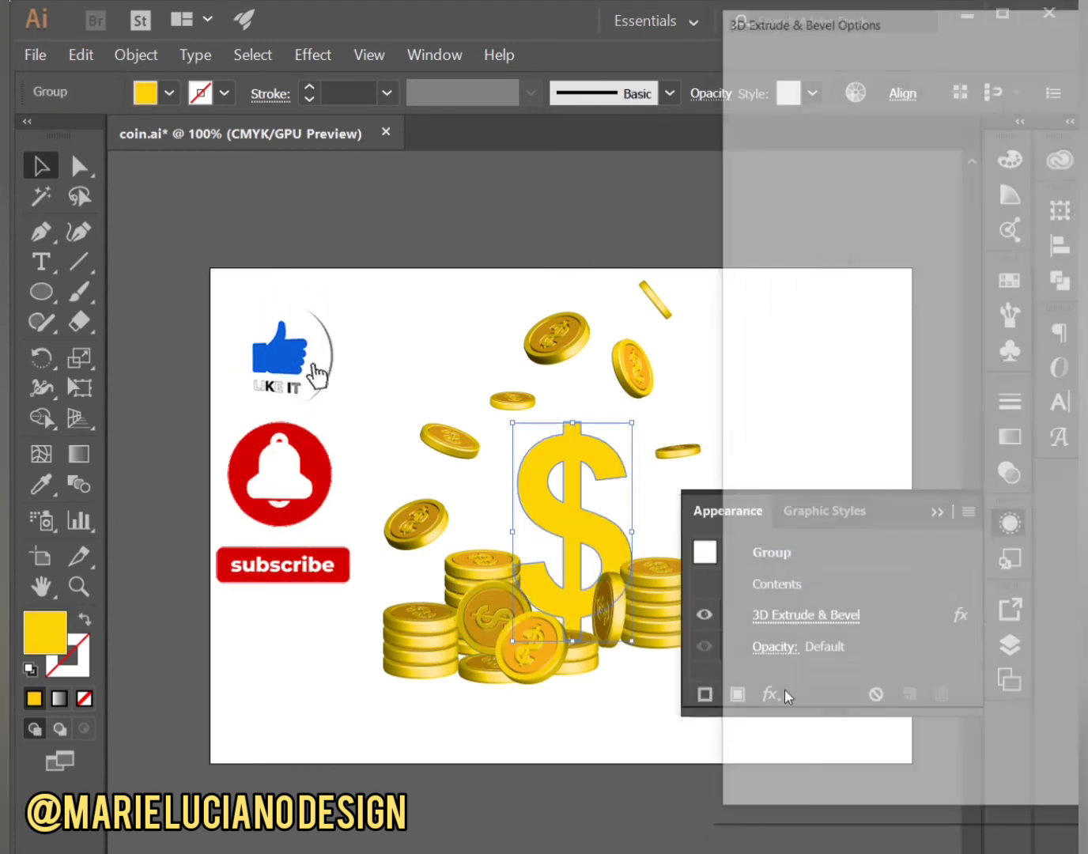
pyautogui.click(815, 616)
pyautogui.click(757, 586)
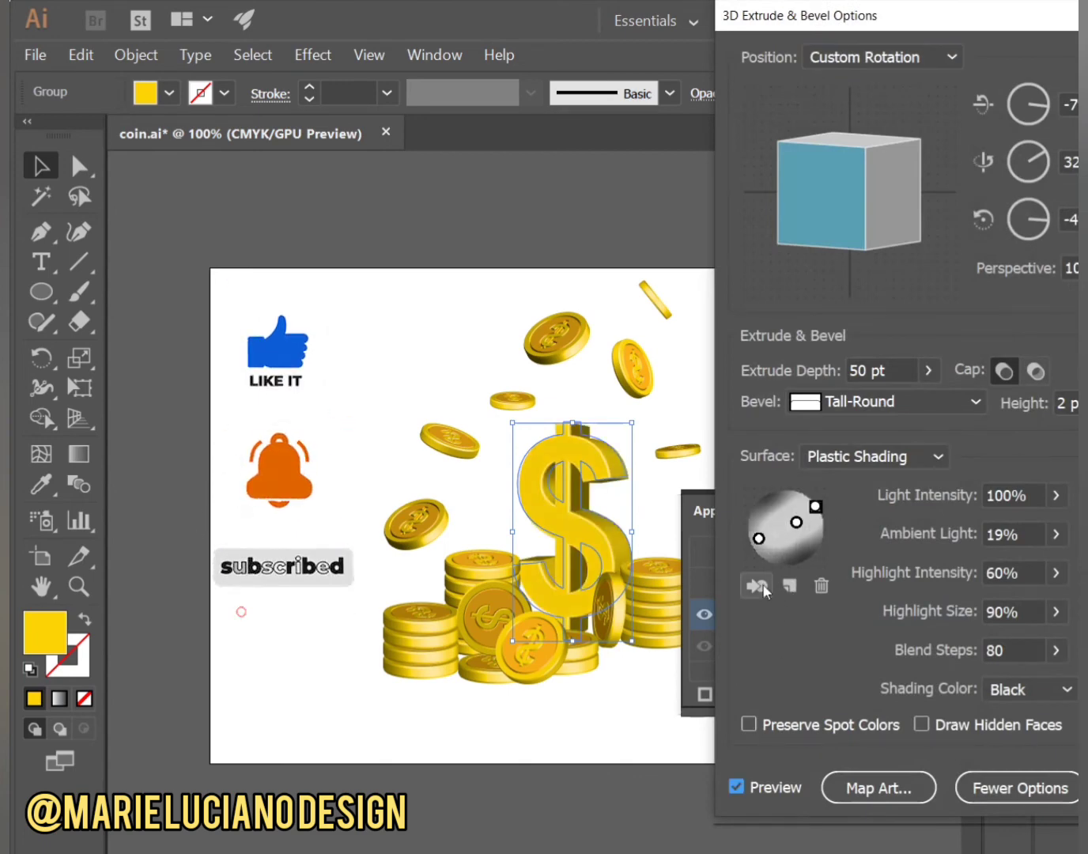
pyautogui.moveTo(777, 517)
pyautogui.mouseDown()
pyautogui.moveTo(803, 497)
pyautogui.moveTo(776, 517)
pyautogui.moveTo(772, 507)
pyautogui.moveTo(765, 526)
pyautogui.mouseUp()
pyautogui.click(1056, 572)
pyautogui.moveTo(978, 564); pyautogui.dragTo(971, 567)
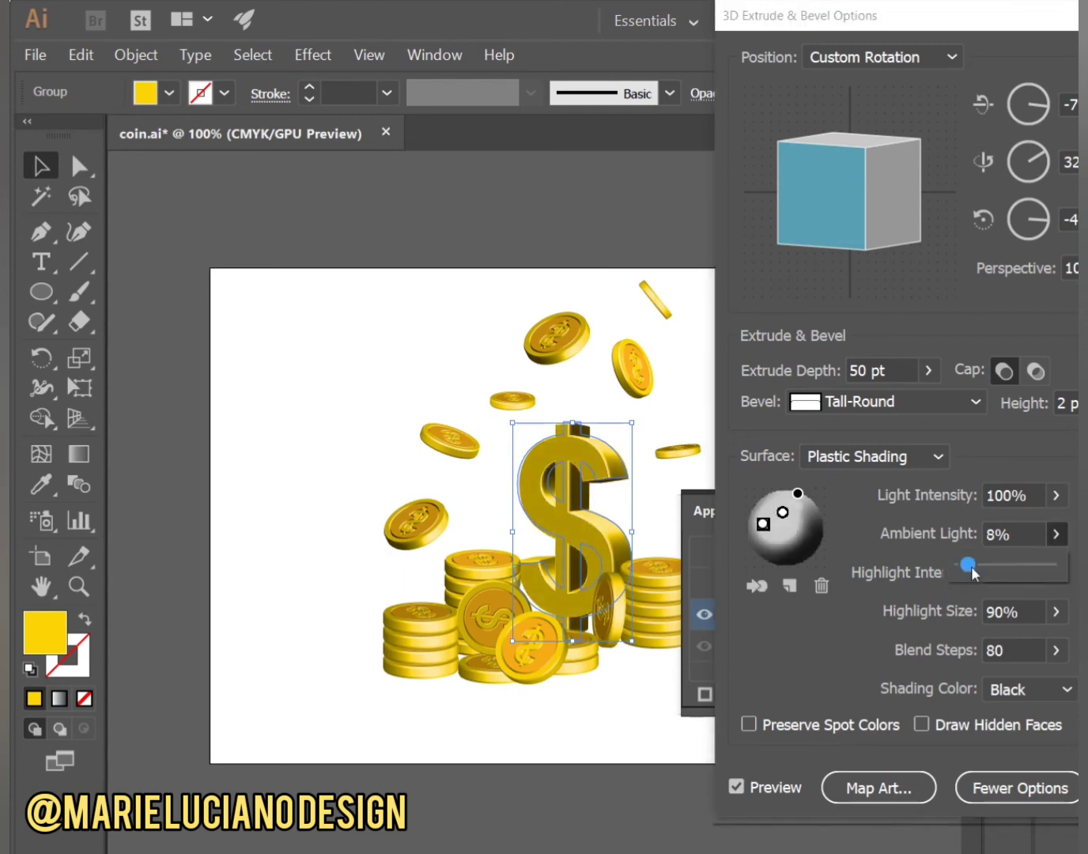
pyautogui.press('Return')
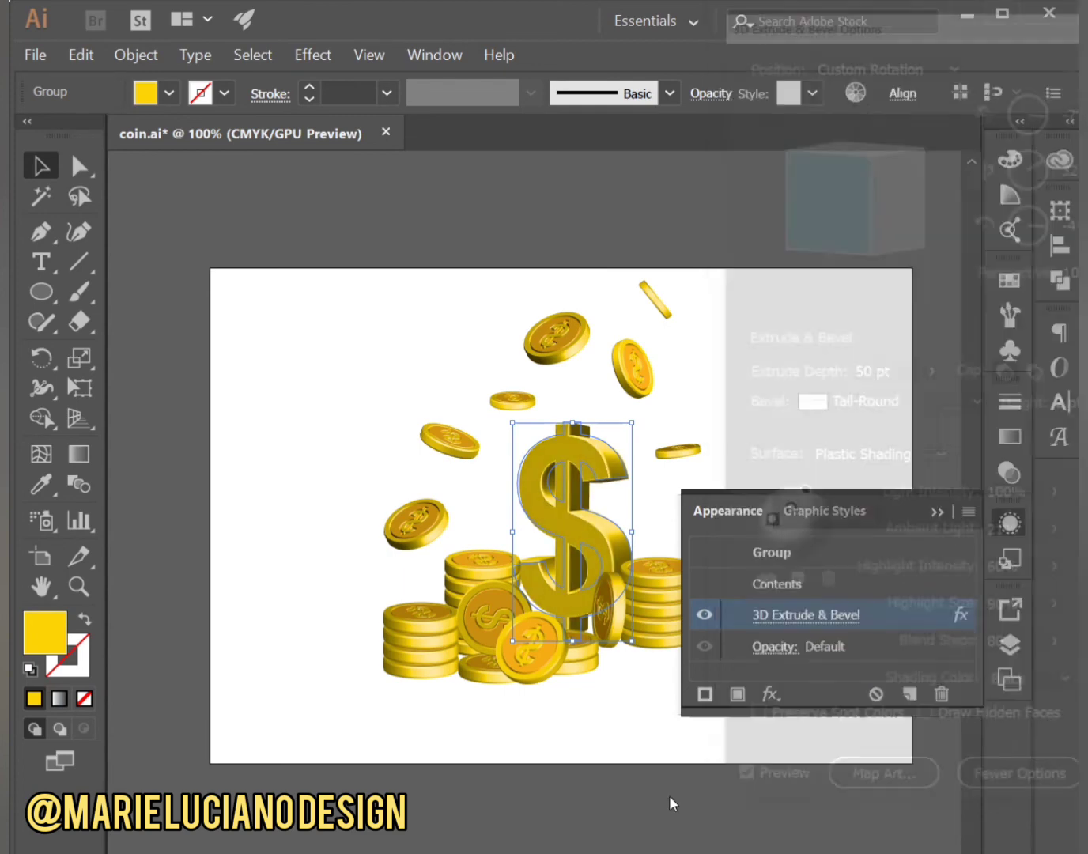
pyautogui.click(669, 795)
pyautogui.moveTo(616, 629); pyautogui.dragTo(616, 629)
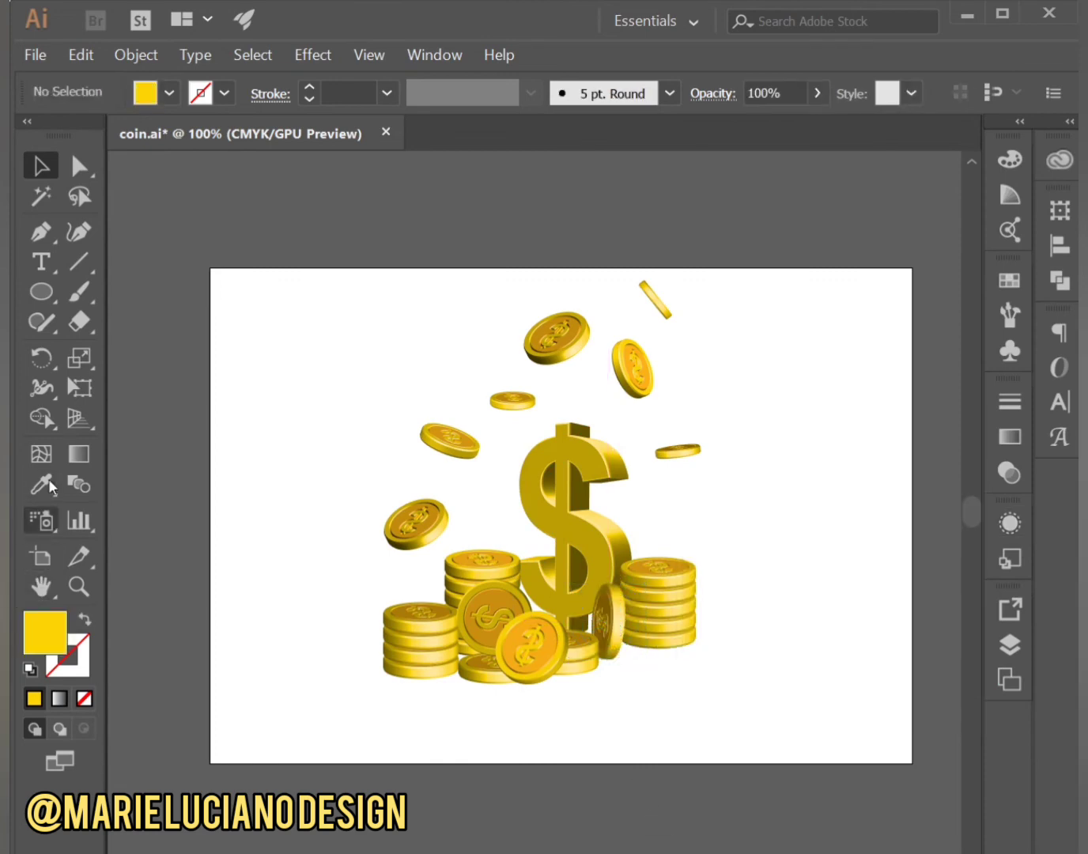
# Draw a rectangle covering the whole artboard and send it behind all the artwork as a background
pyautogui.click(32, 302)
pyautogui.moveTo(206, 272); pyautogui.dragTo(912, 764)
pyautogui.rightClick(584, 637)
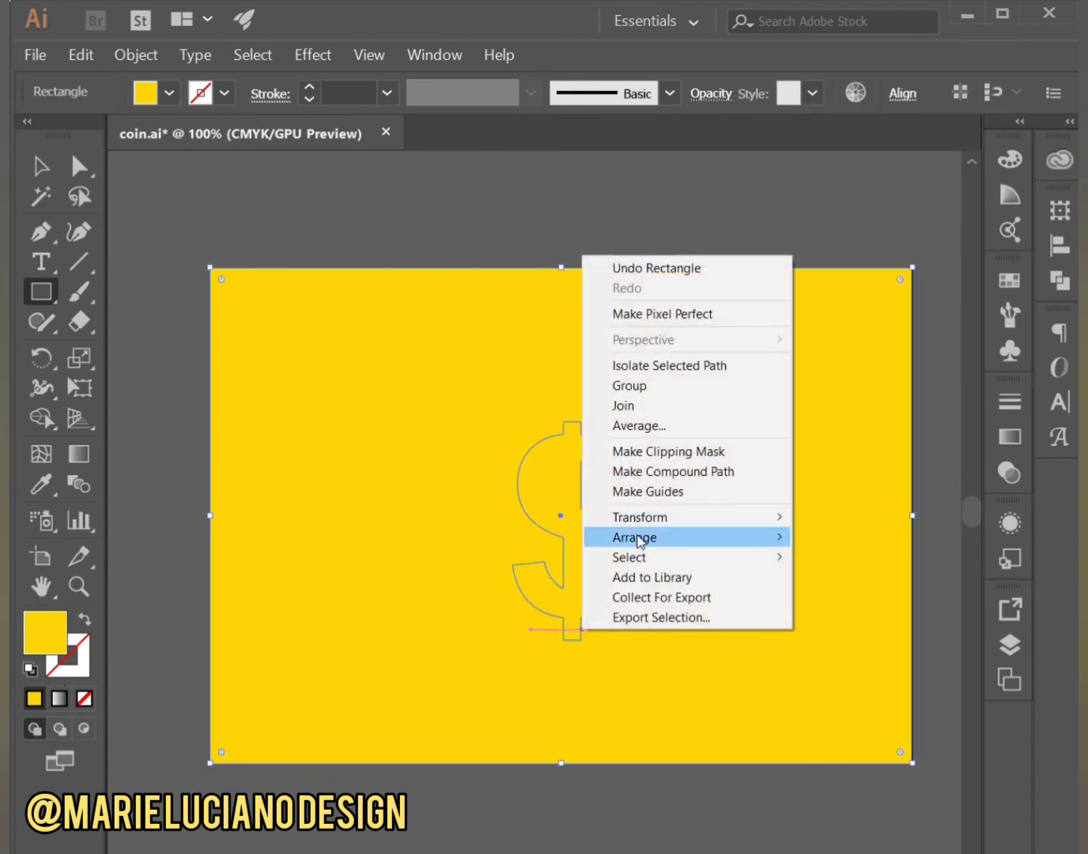
pyautogui.moveTo(636, 539)
pyautogui.click(889, 597)
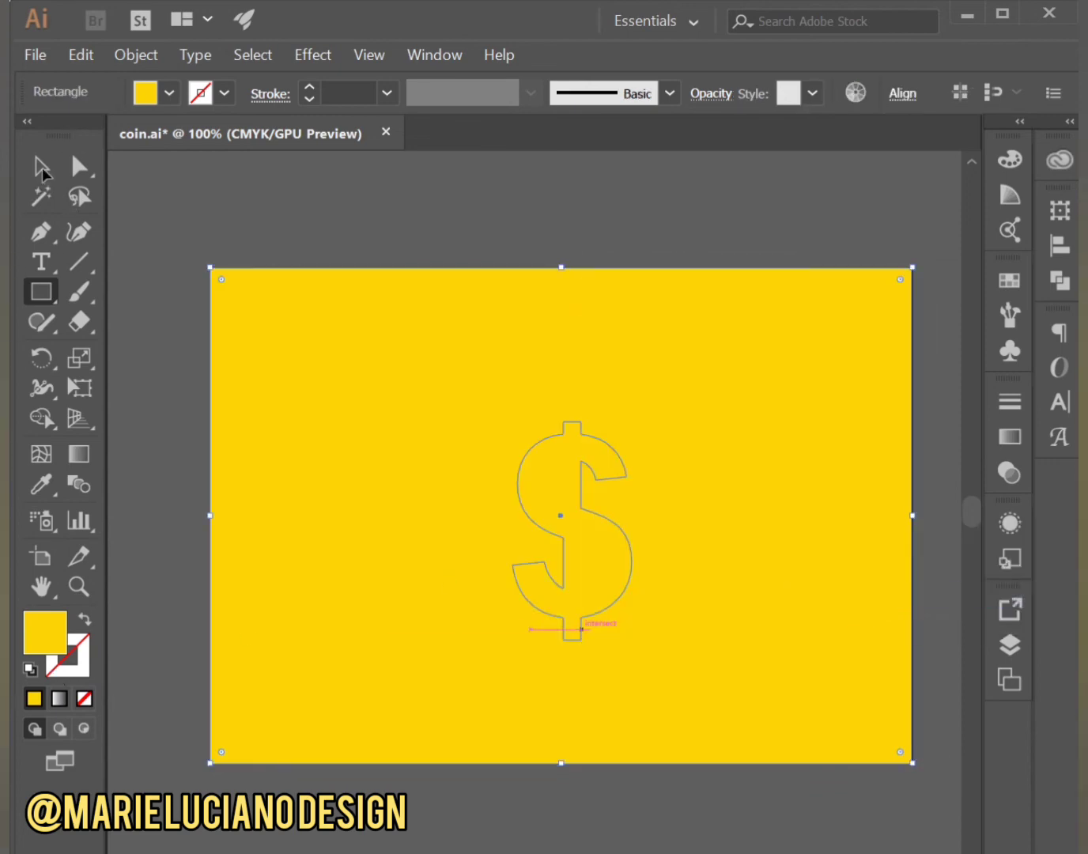
# Fill the background rectangle with black, hex 000000
pyautogui.click(41, 169)
pyautogui.doubleClick(45, 633)
pyautogui.write('000000')
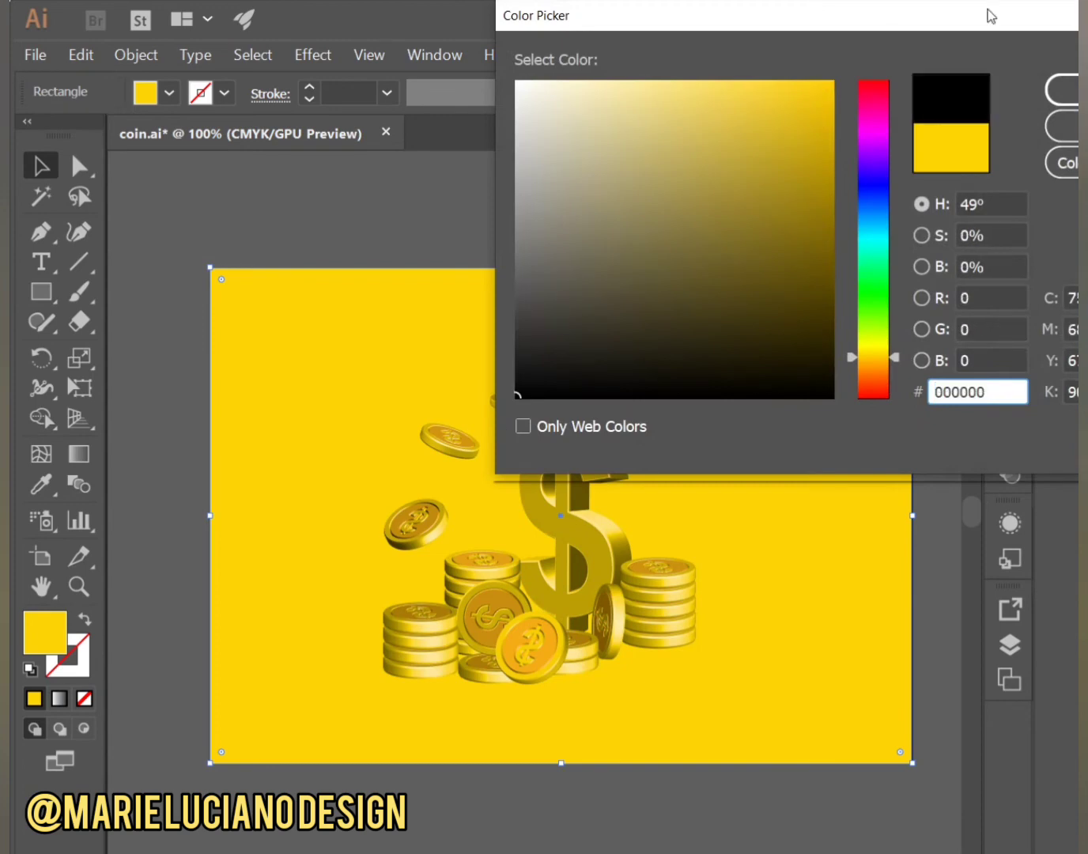
pyautogui.click(1061, 89)
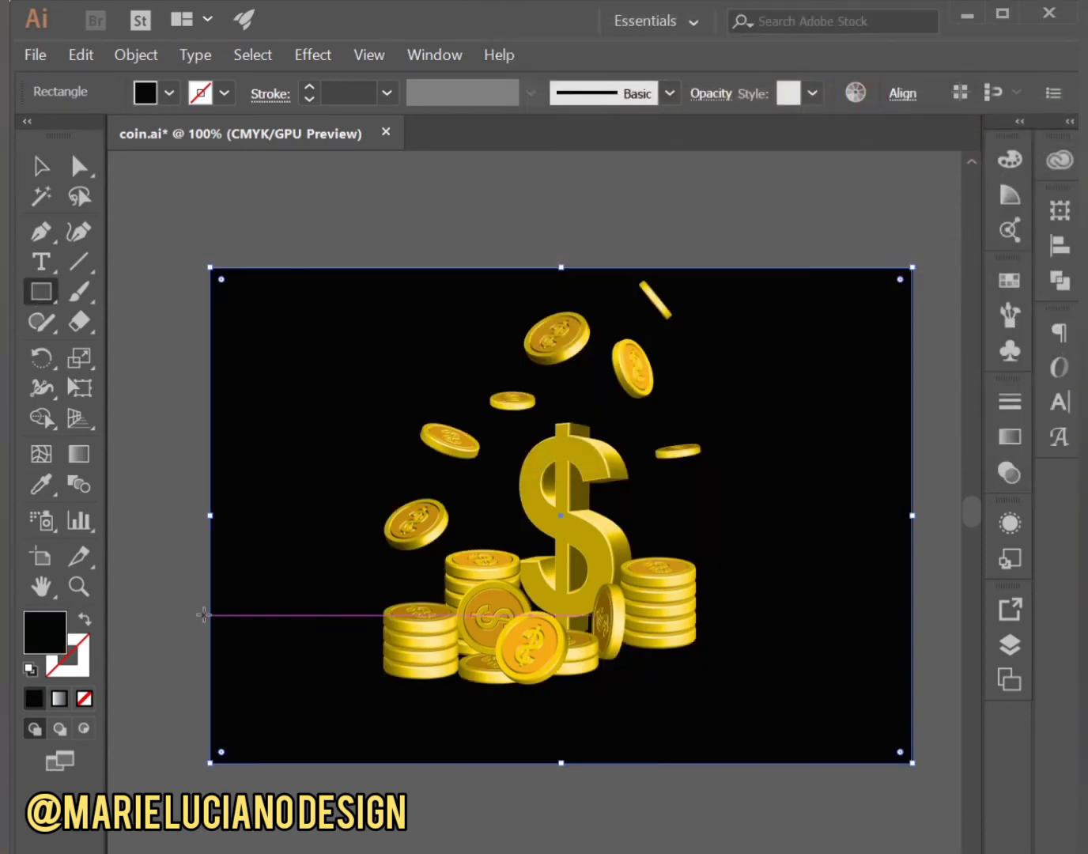
pyautogui.press('v')
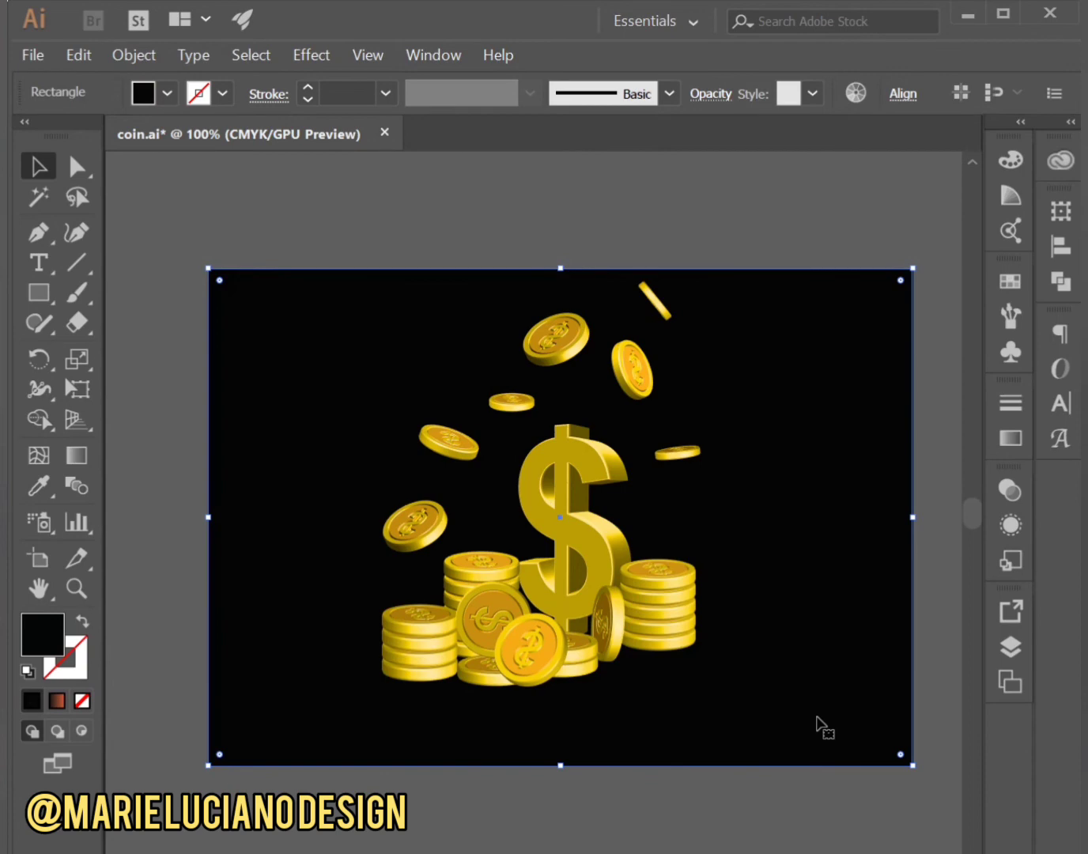
# Apply a linear black-to-orange gradient to the background rectangle
pyautogui.click(1010, 436)
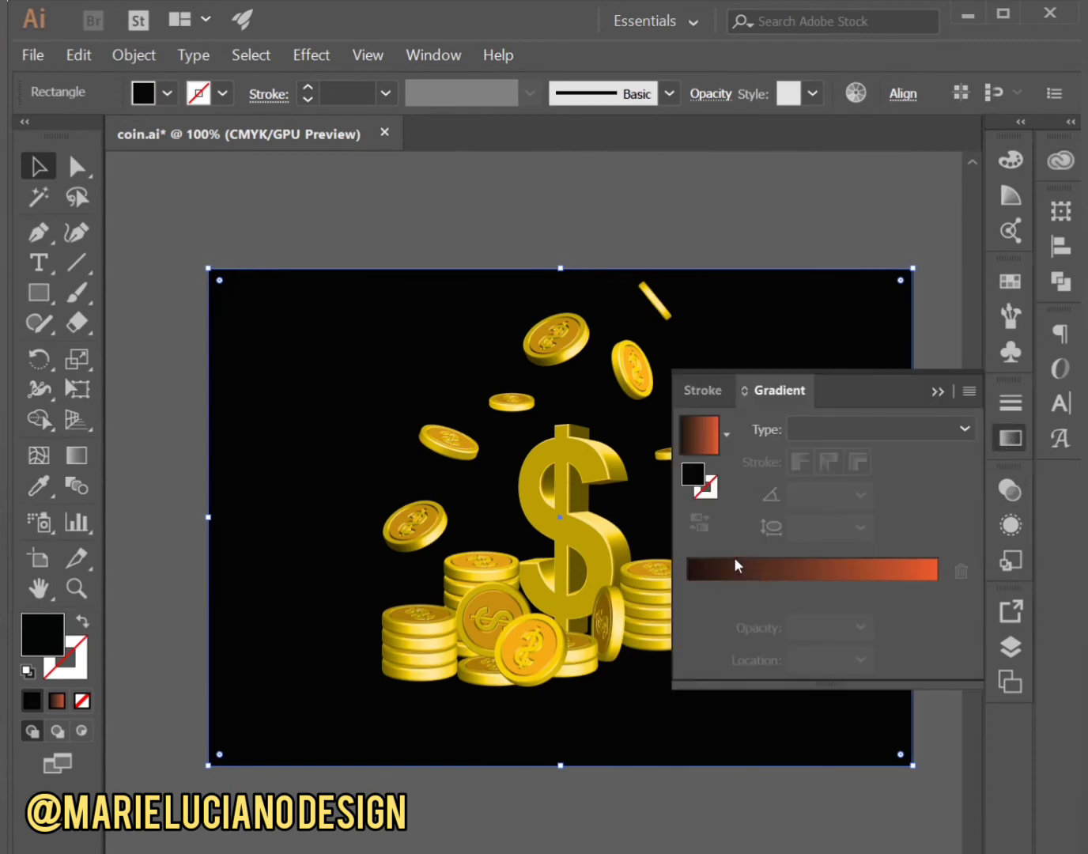
pyautogui.click(790, 576)
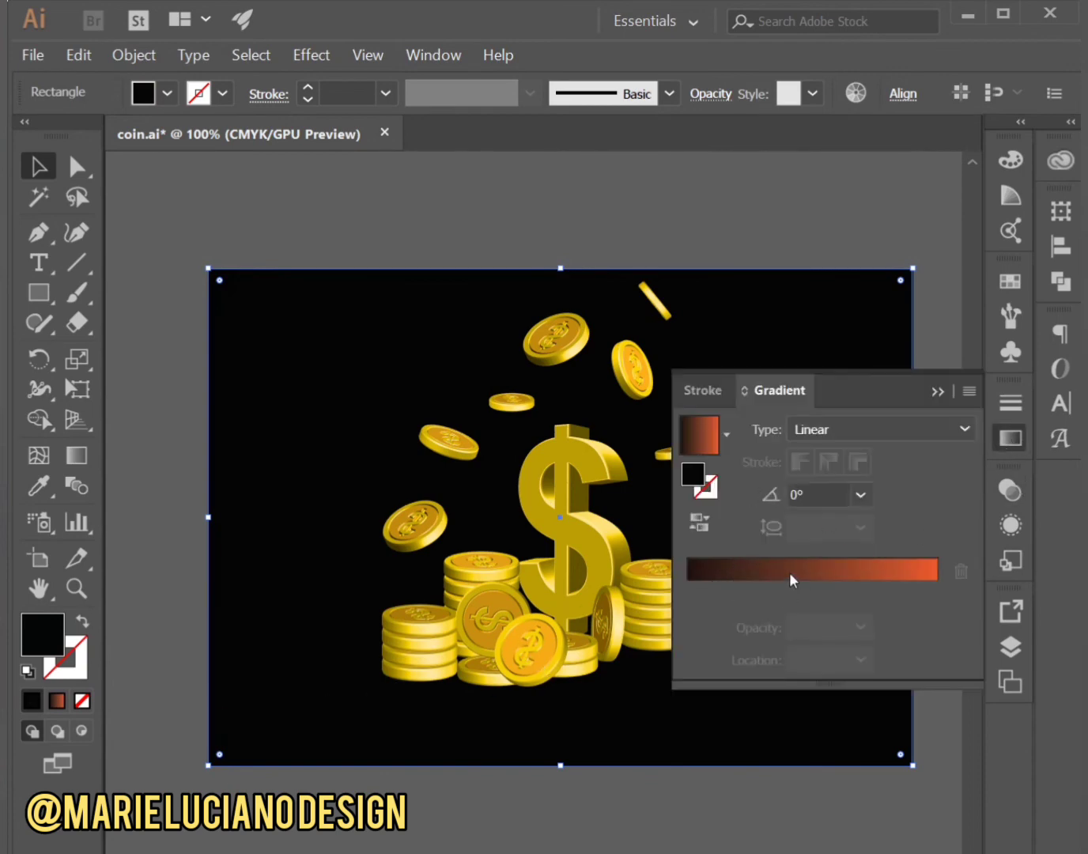
pyautogui.click(712, 571)
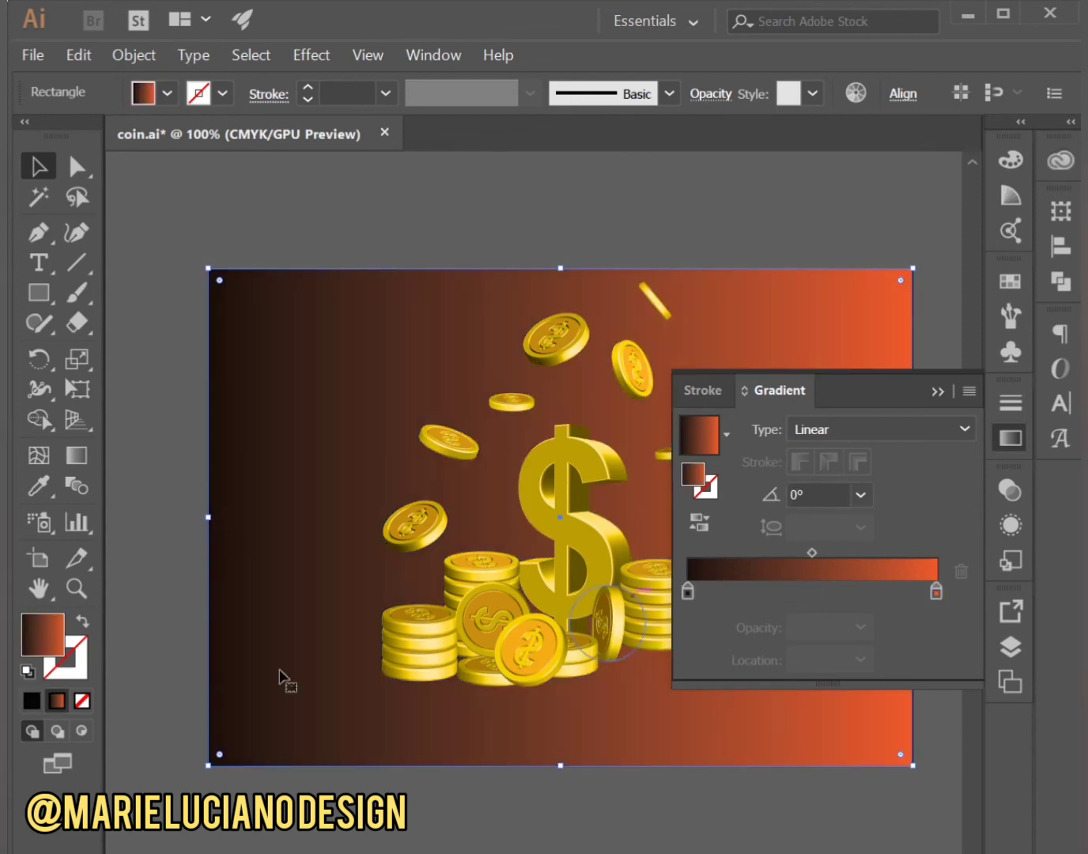
pyautogui.doubleClick(937, 593)
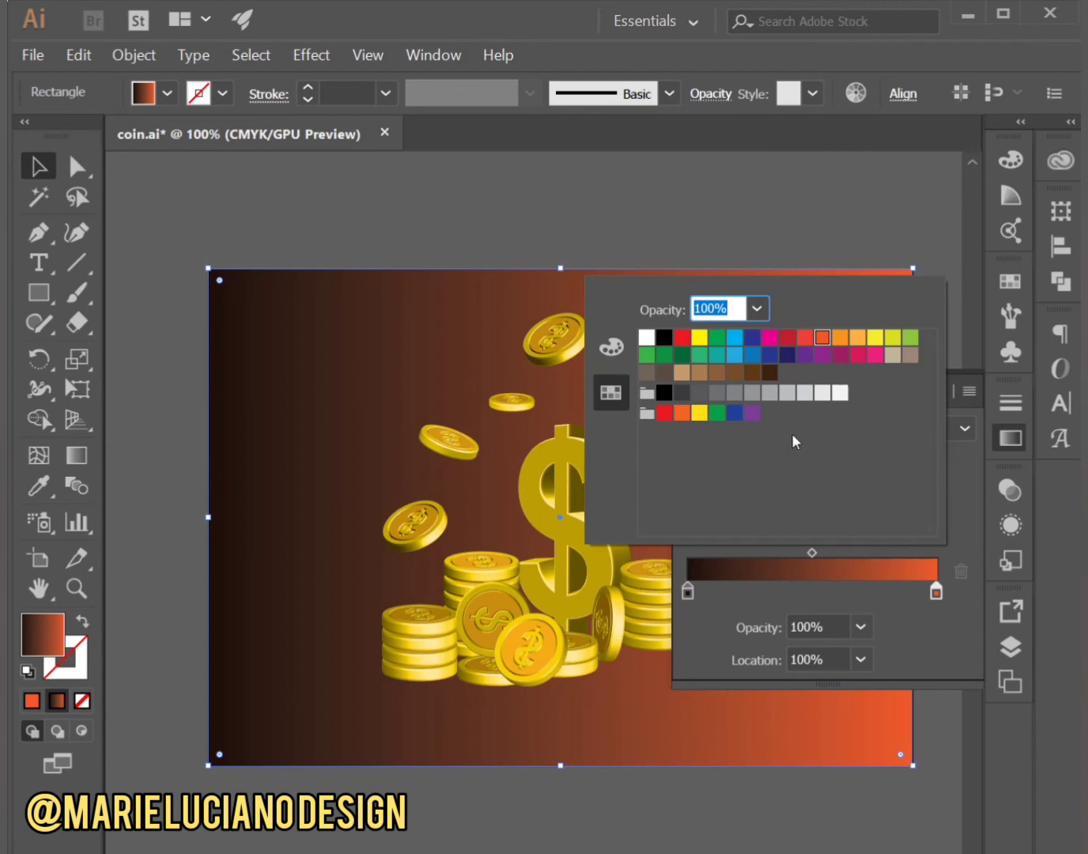
pyautogui.click(681, 393)
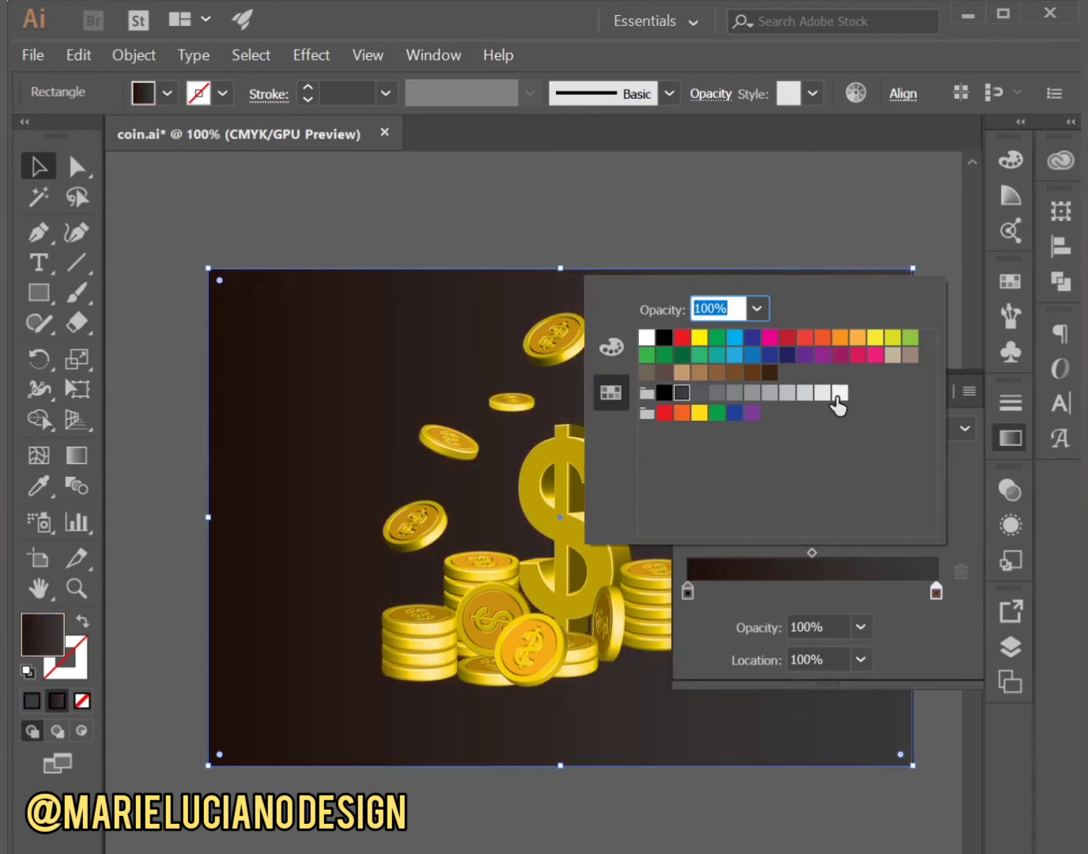
pyautogui.click(822, 339)
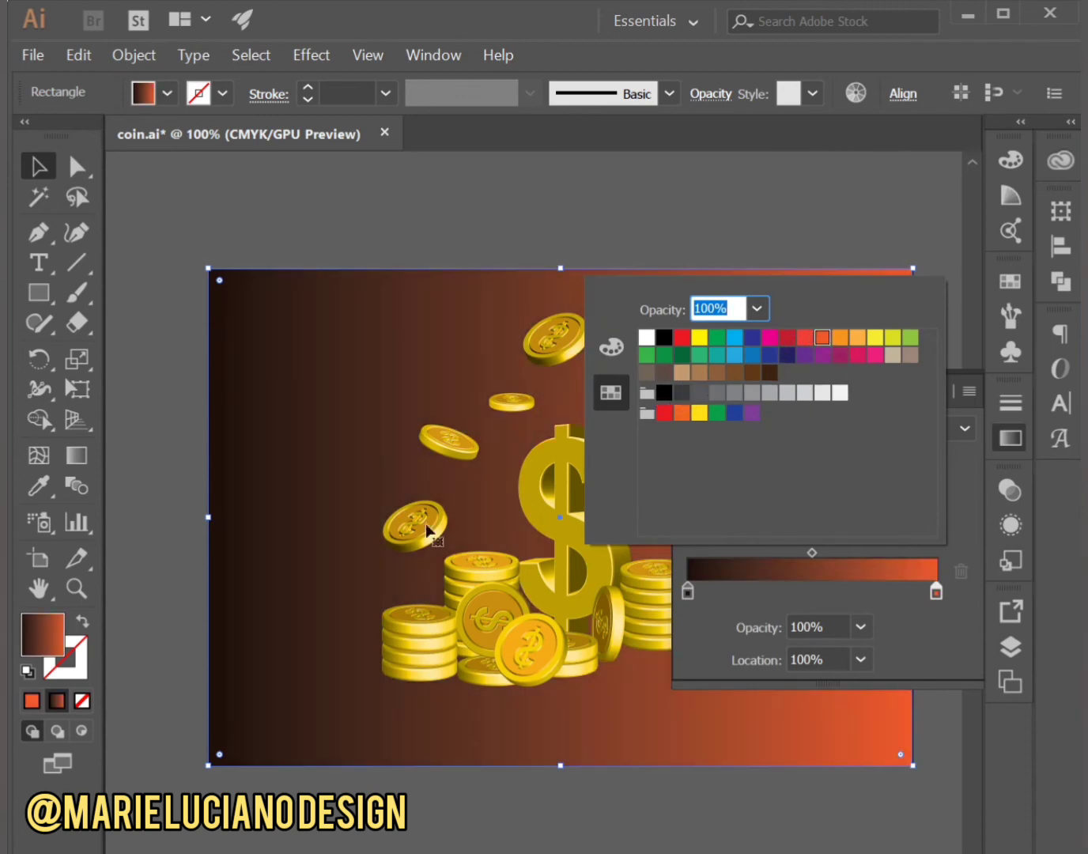
pyautogui.click(937, 591)
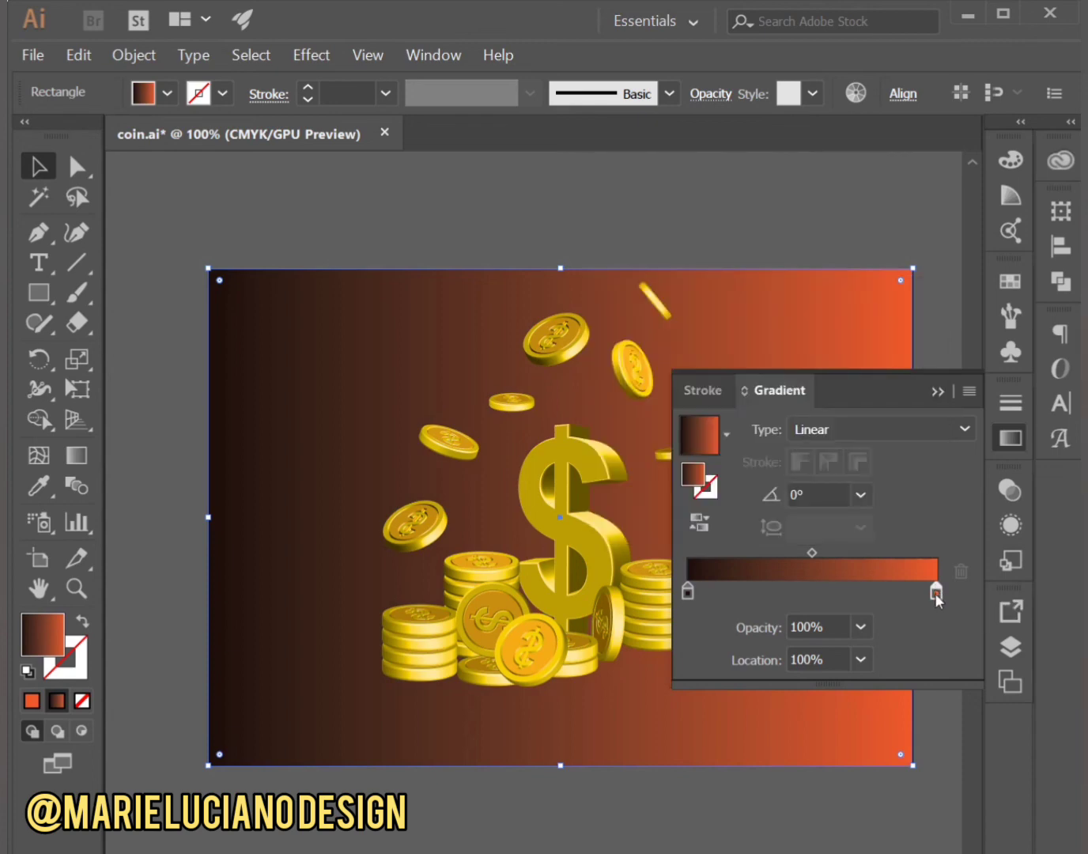
# Recolor the gradient's orange end stop to a dark blue-gray with C 42, M 33, Y 21 and a high K value
pyautogui.doubleClick(936, 593)
pyautogui.click(624, 357)
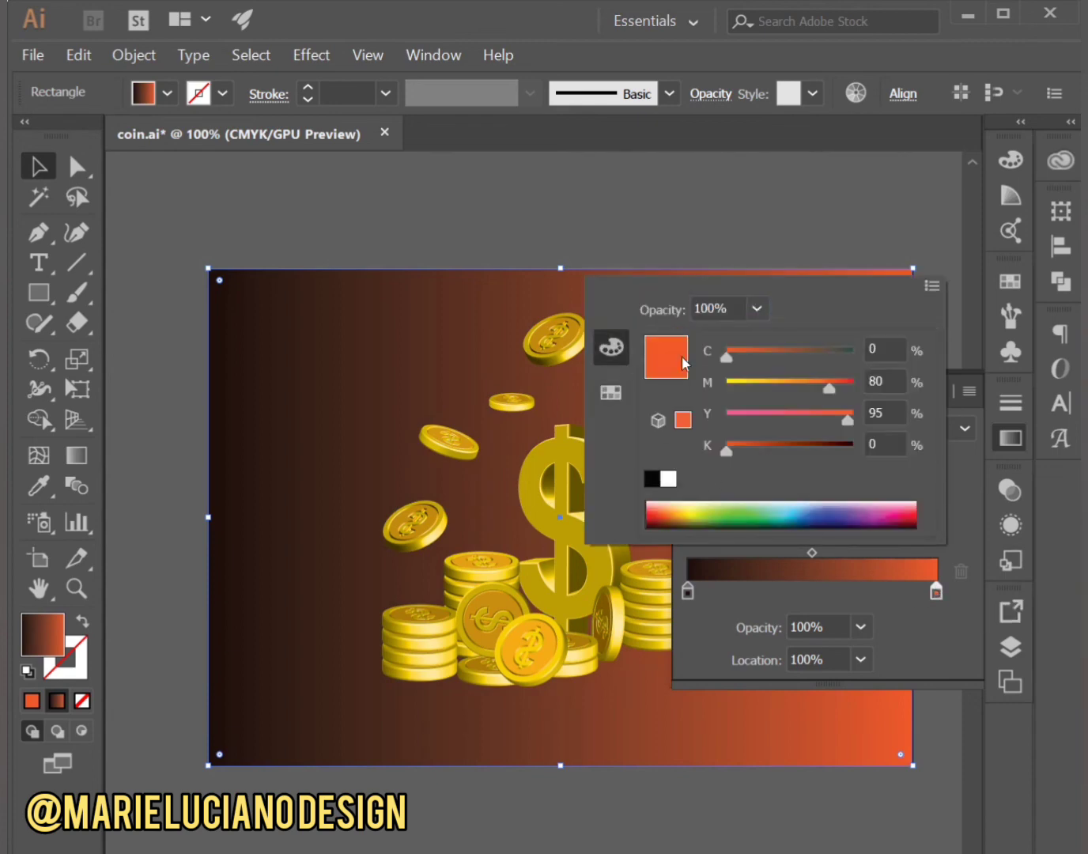
pyautogui.moveTo(728, 453); pyautogui.dragTo(834, 452)
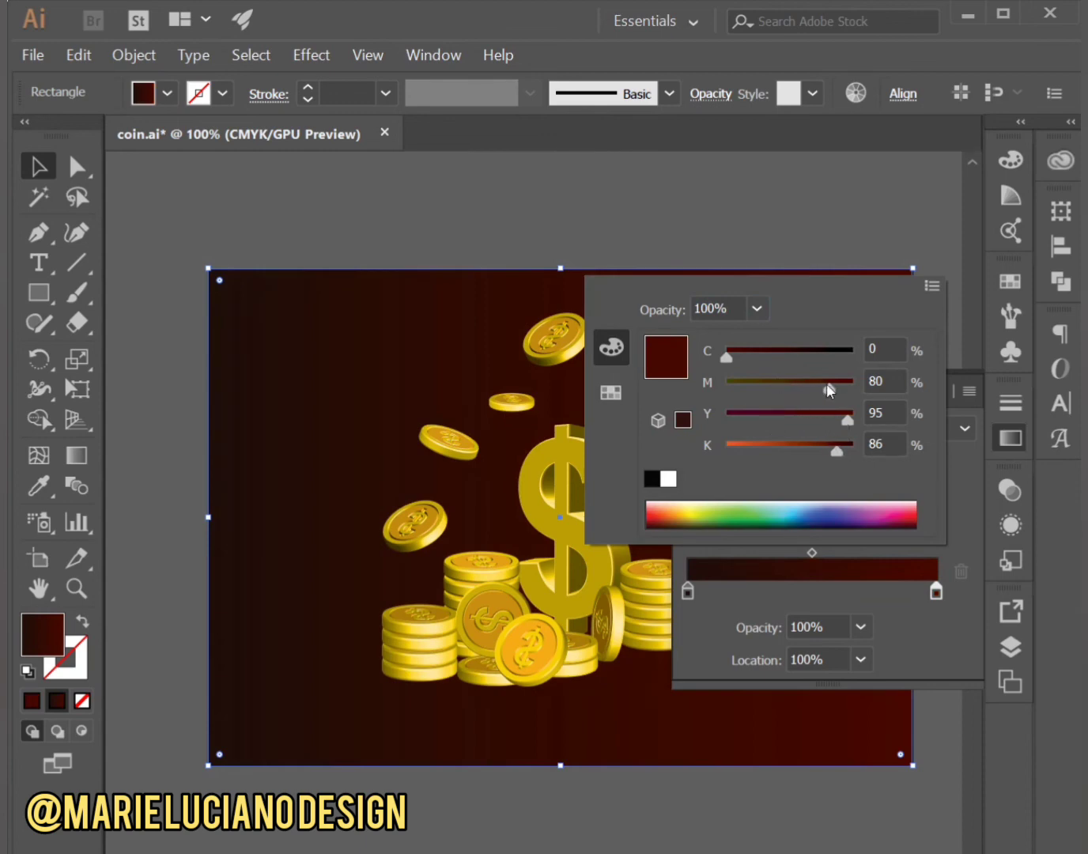
pyautogui.moveTo(827, 388); pyautogui.dragTo(766, 390)
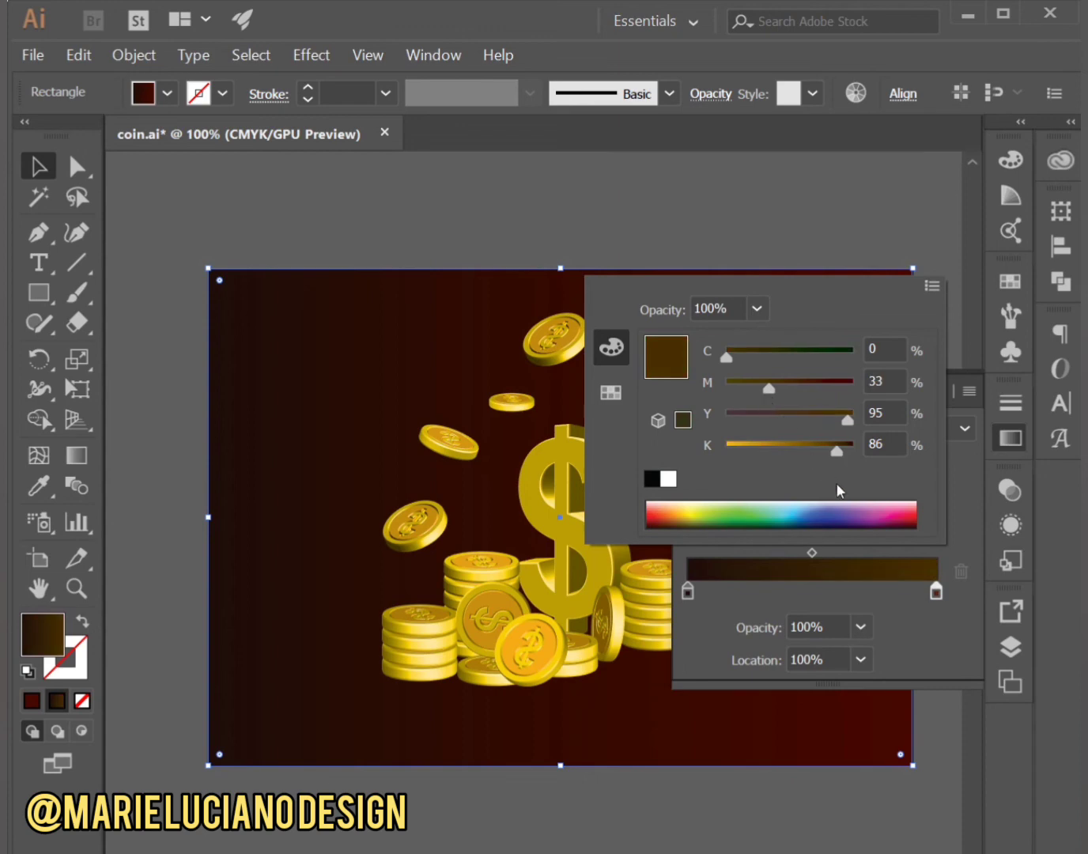
pyautogui.moveTo(841, 447); pyautogui.dragTo(722, 419)
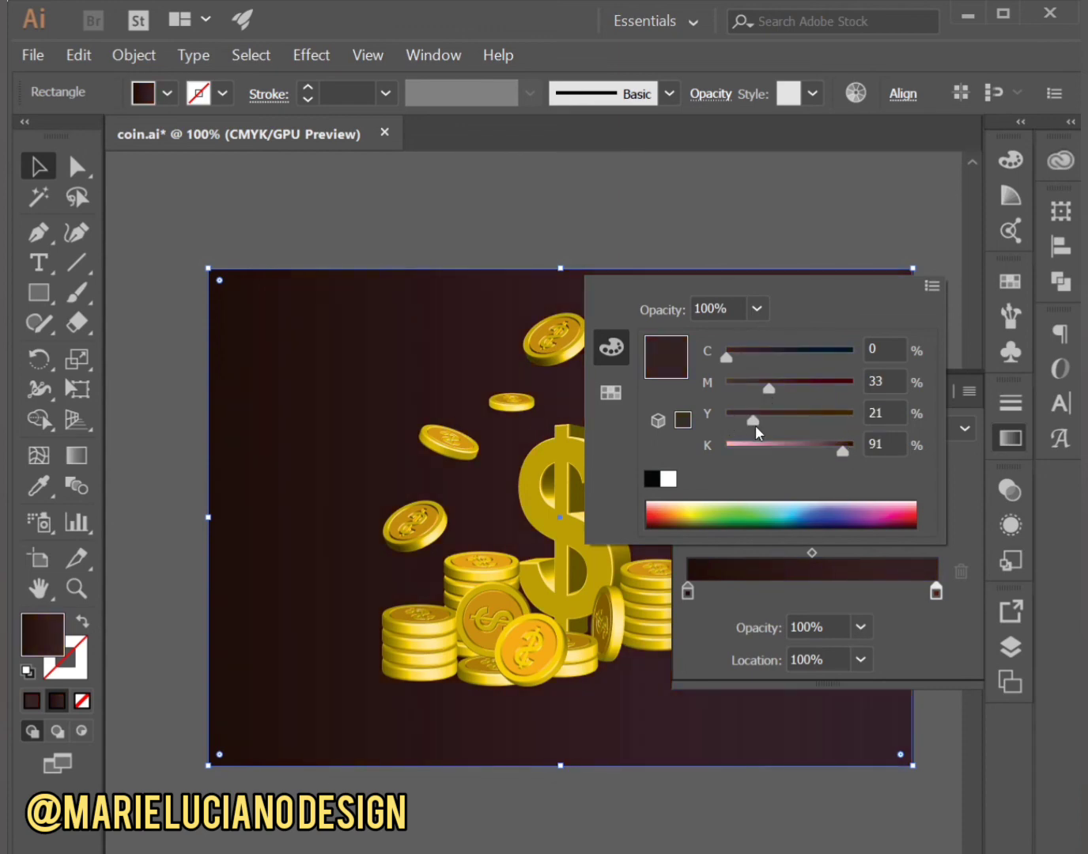
pyautogui.moveTo(727, 352); pyautogui.dragTo(781, 362)
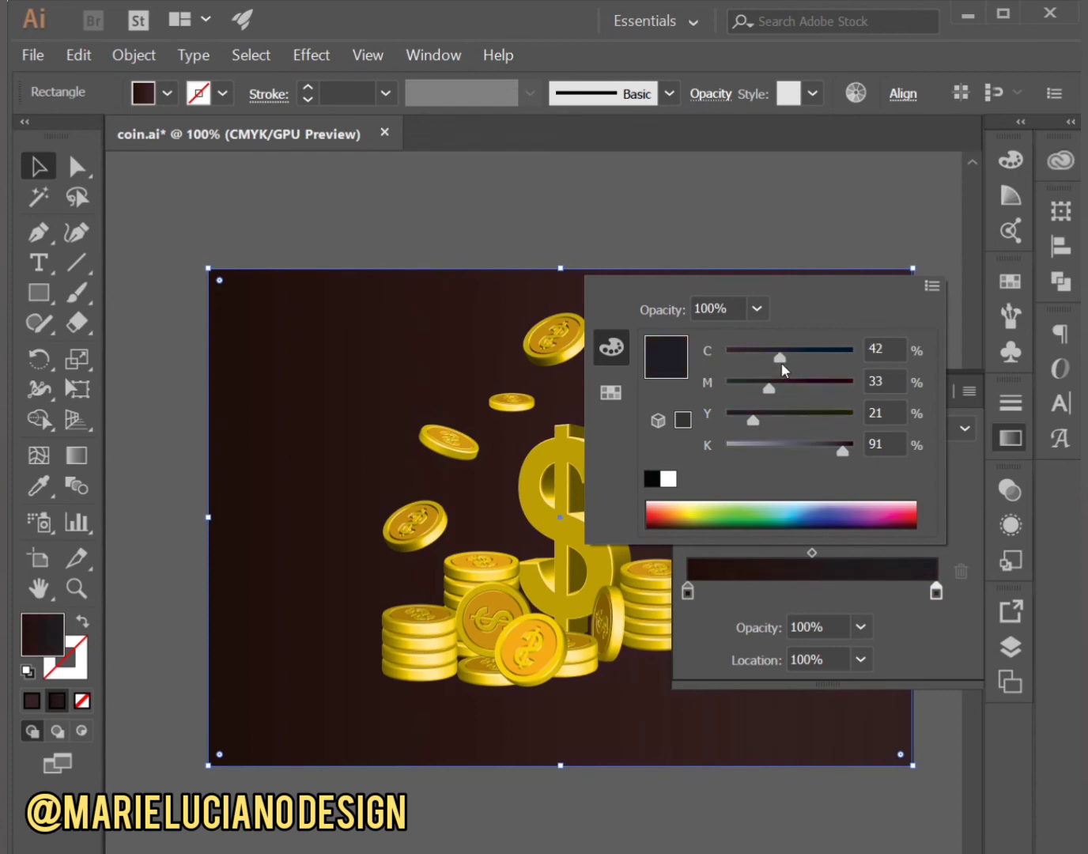
pyautogui.moveTo(842, 457); pyautogui.dragTo(829, 450)
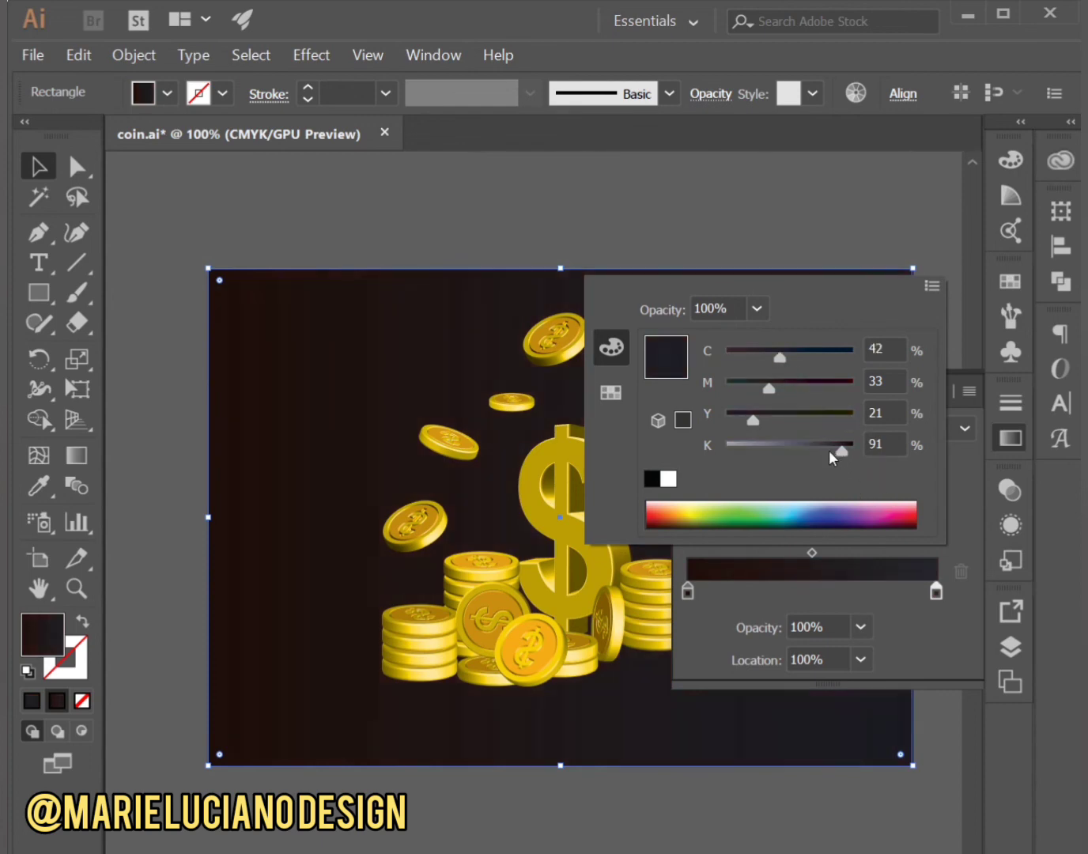
pyautogui.click(960, 533)
# Make the background gradient radial and reverse it so the blue-gray lies at the center
pyautogui.click(907, 434)
pyautogui.click(897, 471)
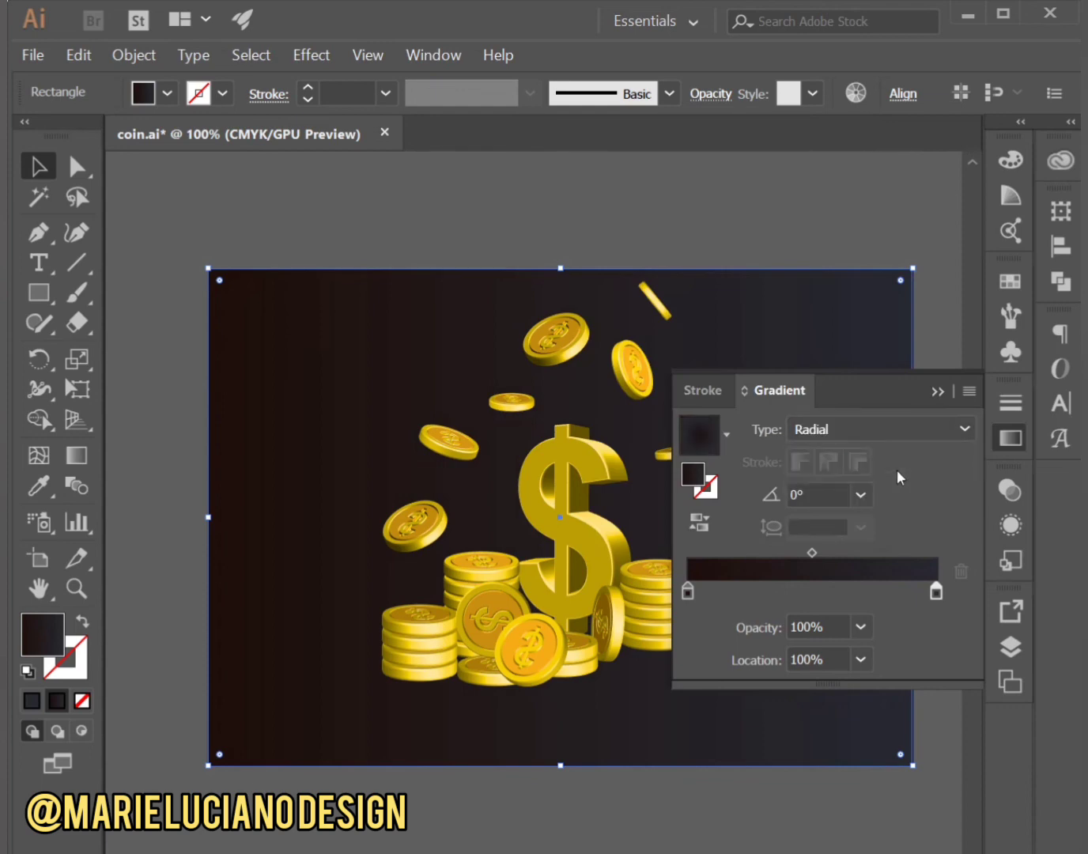
pyautogui.click(937, 393)
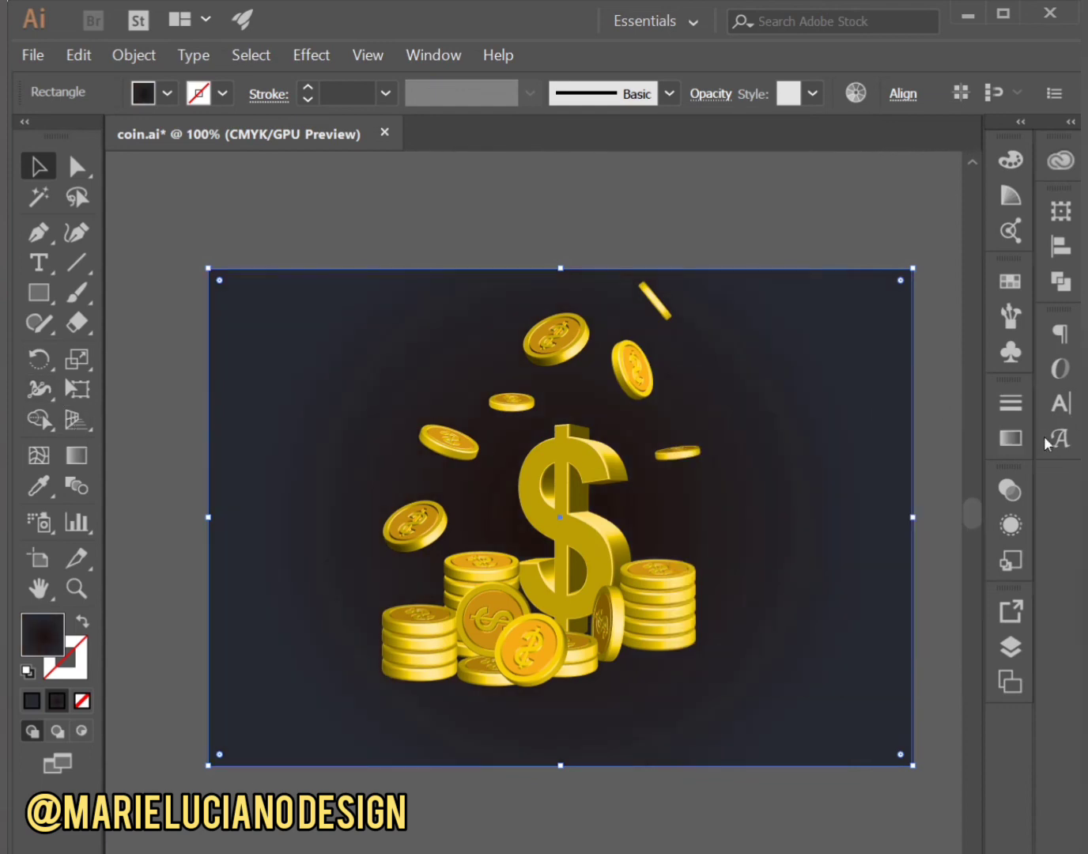
pyautogui.click(1016, 495)
pyautogui.click(1018, 436)
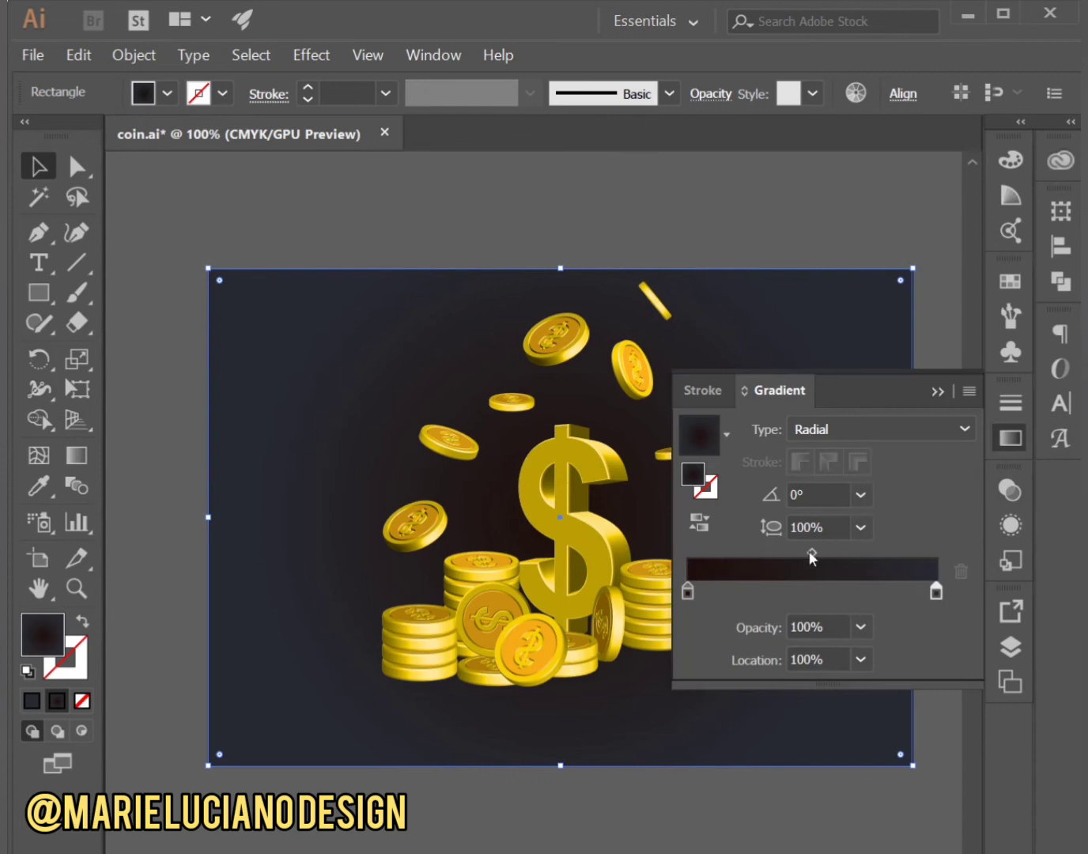
pyautogui.click(699, 524)
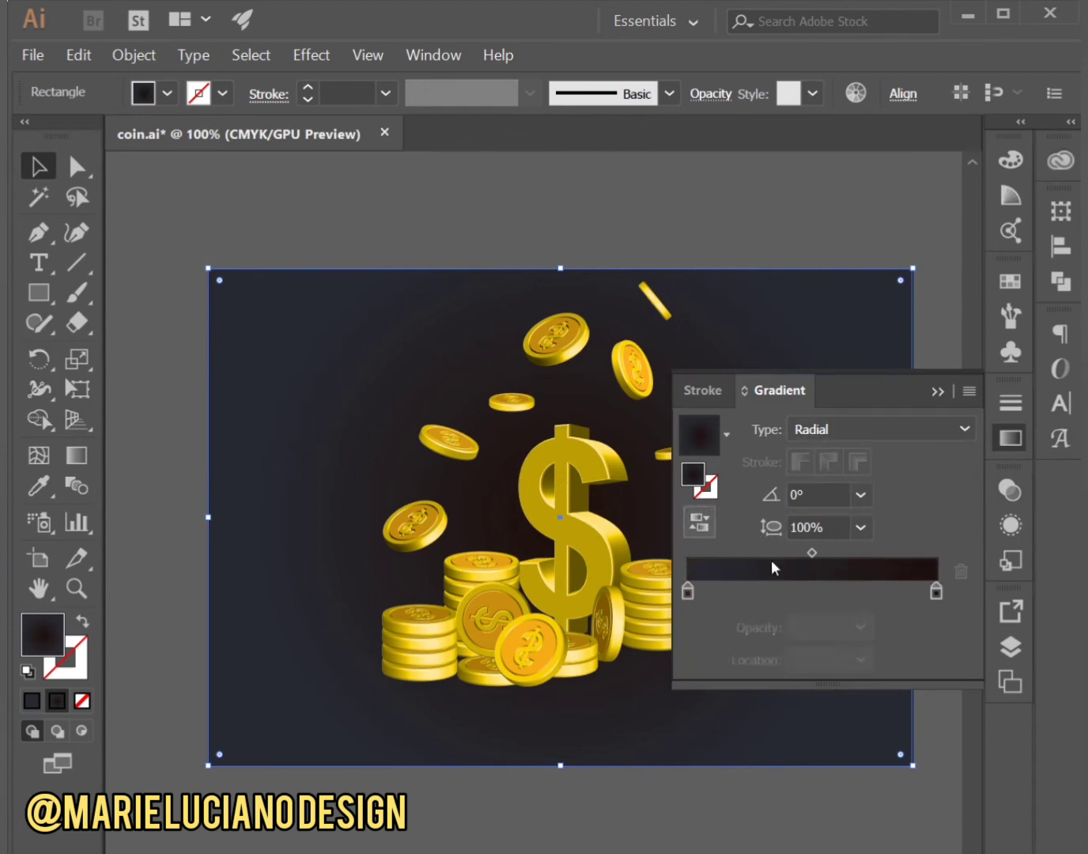
# Change the radial gradient's outer color stop to pure black with K 100
pyautogui.doubleClick(936, 592)
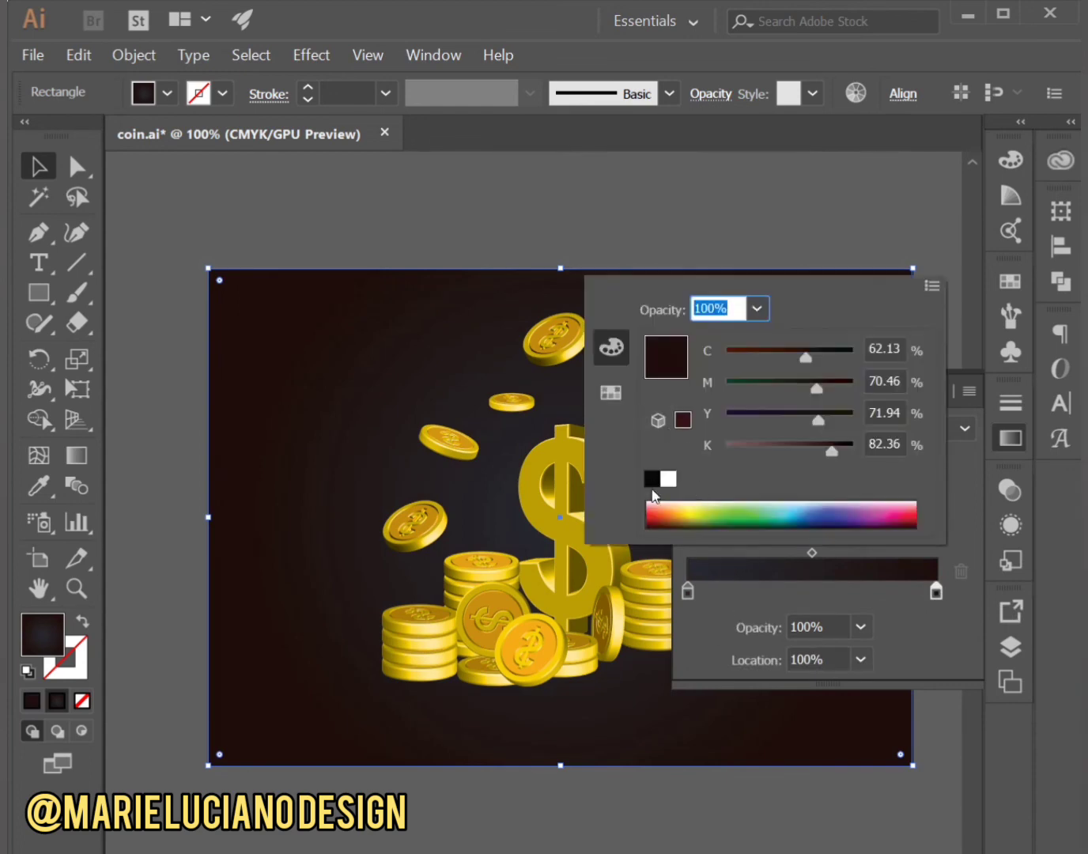
pyautogui.click(652, 478)
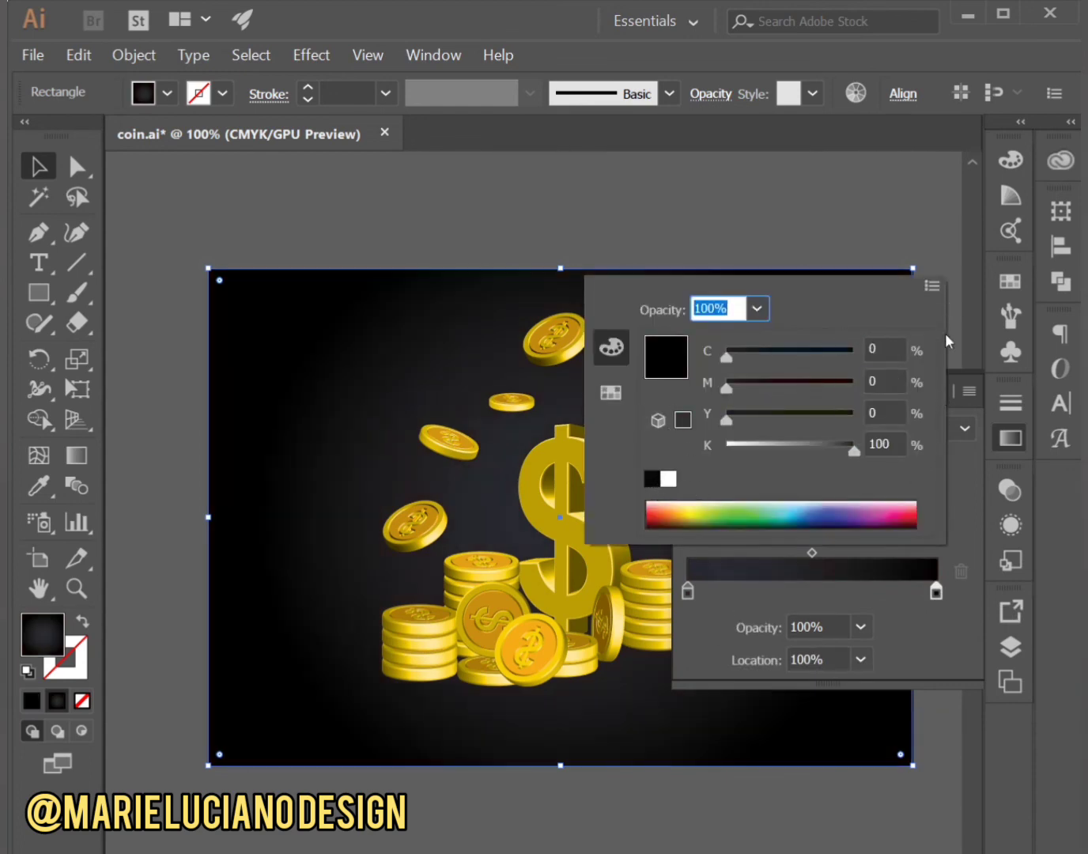
pyautogui.click(946, 336)
pyautogui.click(887, 423)
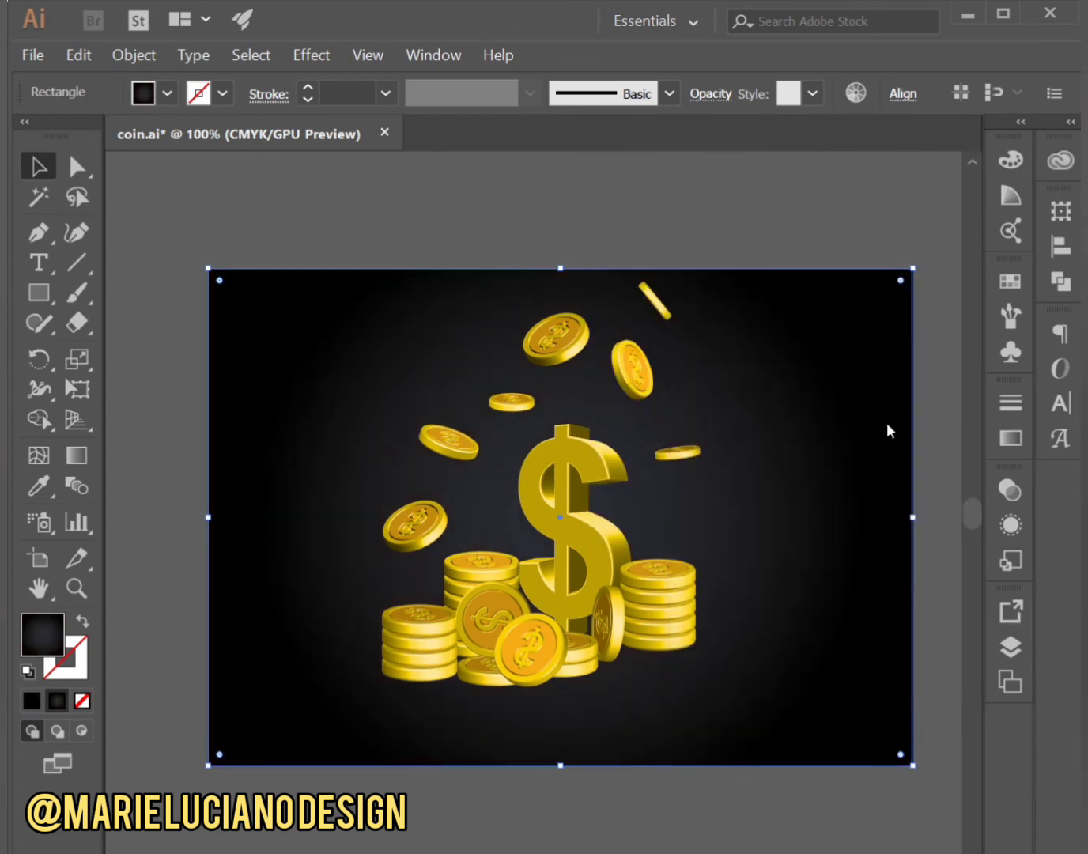
# Reshape the radial gradient into a wide, flat ellipse centered at the base of the coins, and deselect the background
pyautogui.press('g')
pyautogui.moveTo(558, 518); pyautogui.dragTo(561, 621)
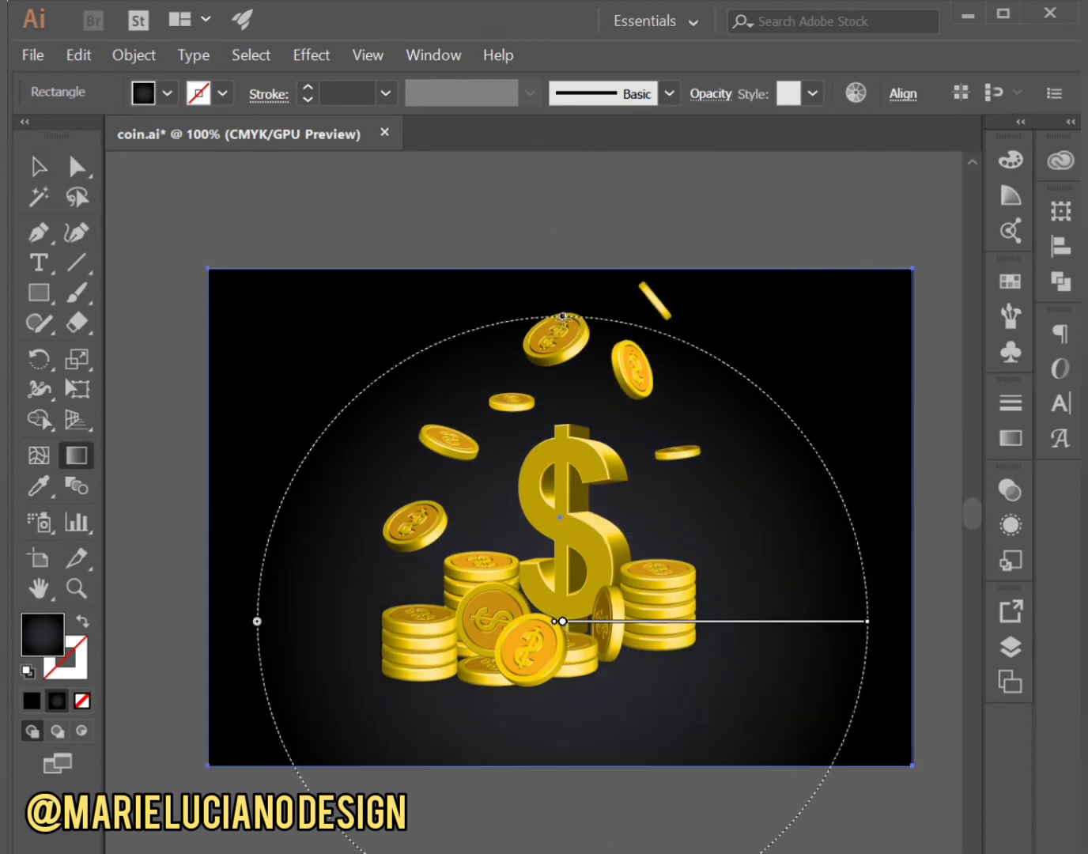
pyautogui.moveTo(562, 319); pyautogui.dragTo(562, 524)
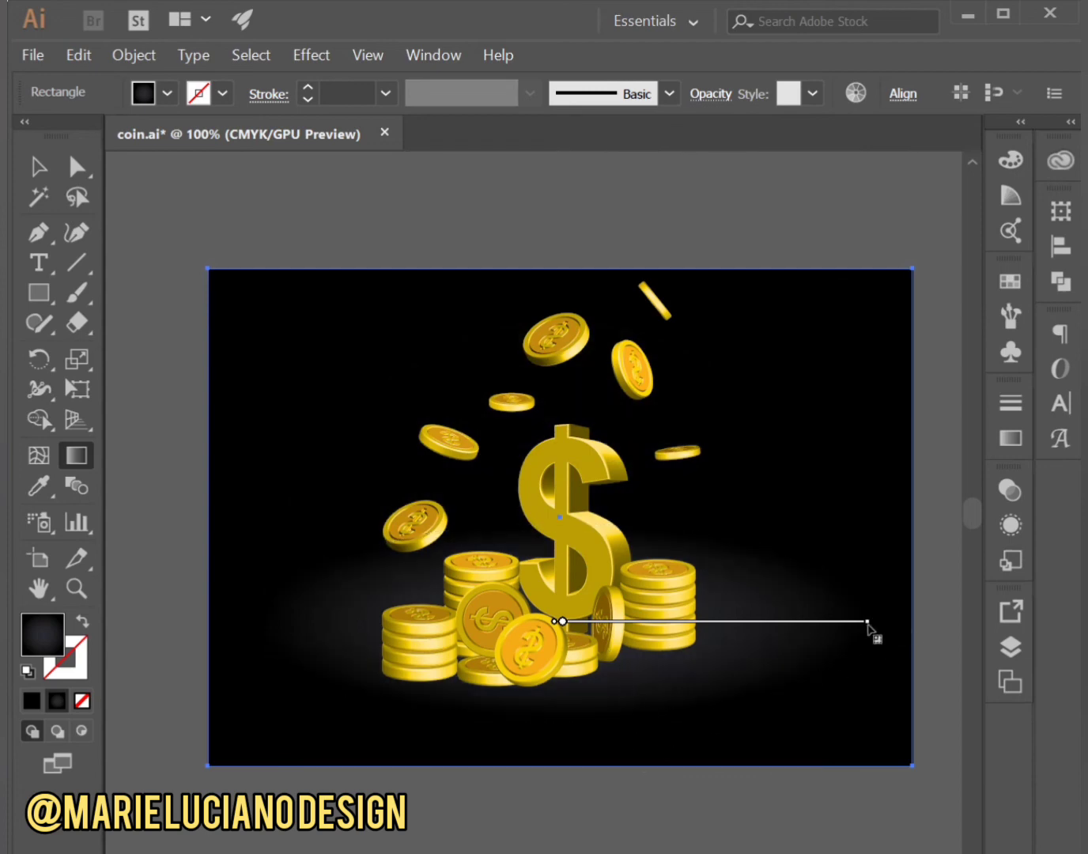
pyautogui.moveTo(870, 624); pyautogui.dragTo(905, 637)
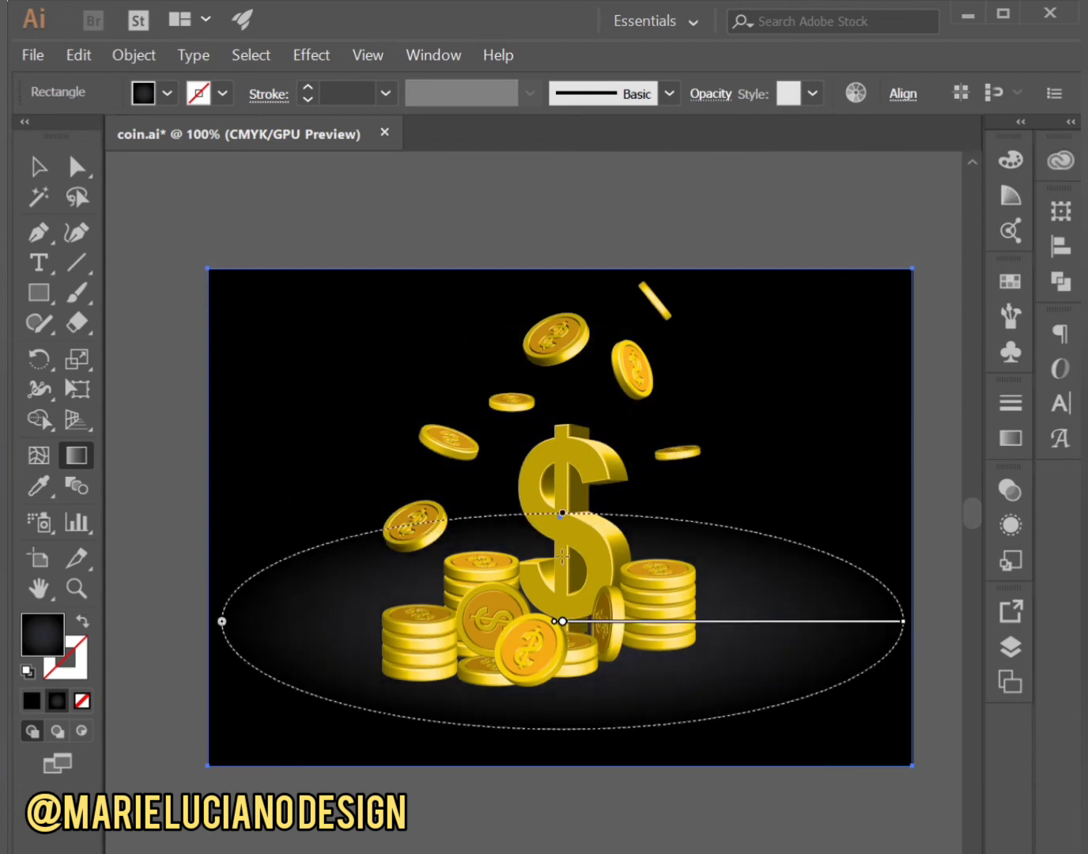
pyautogui.moveTo(561, 518); pyautogui.dragTo(563, 564)
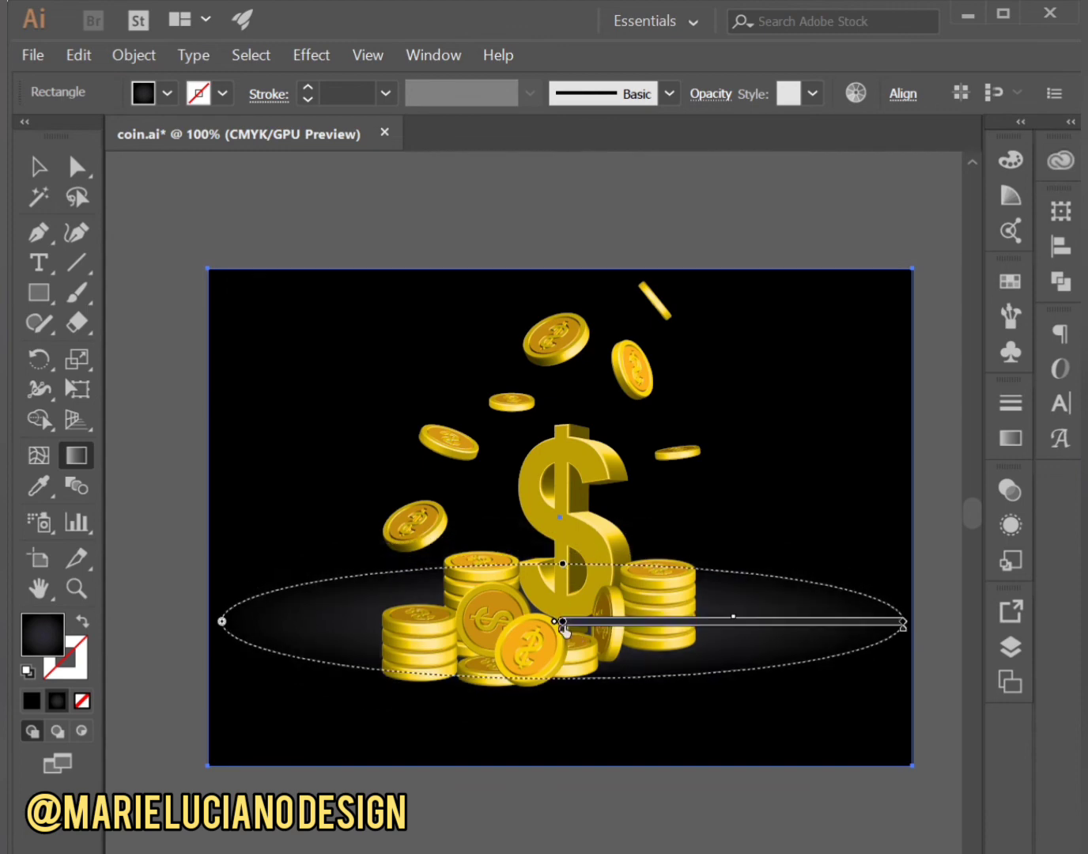
pyautogui.moveTo(562, 624); pyautogui.dragTo(562, 654)
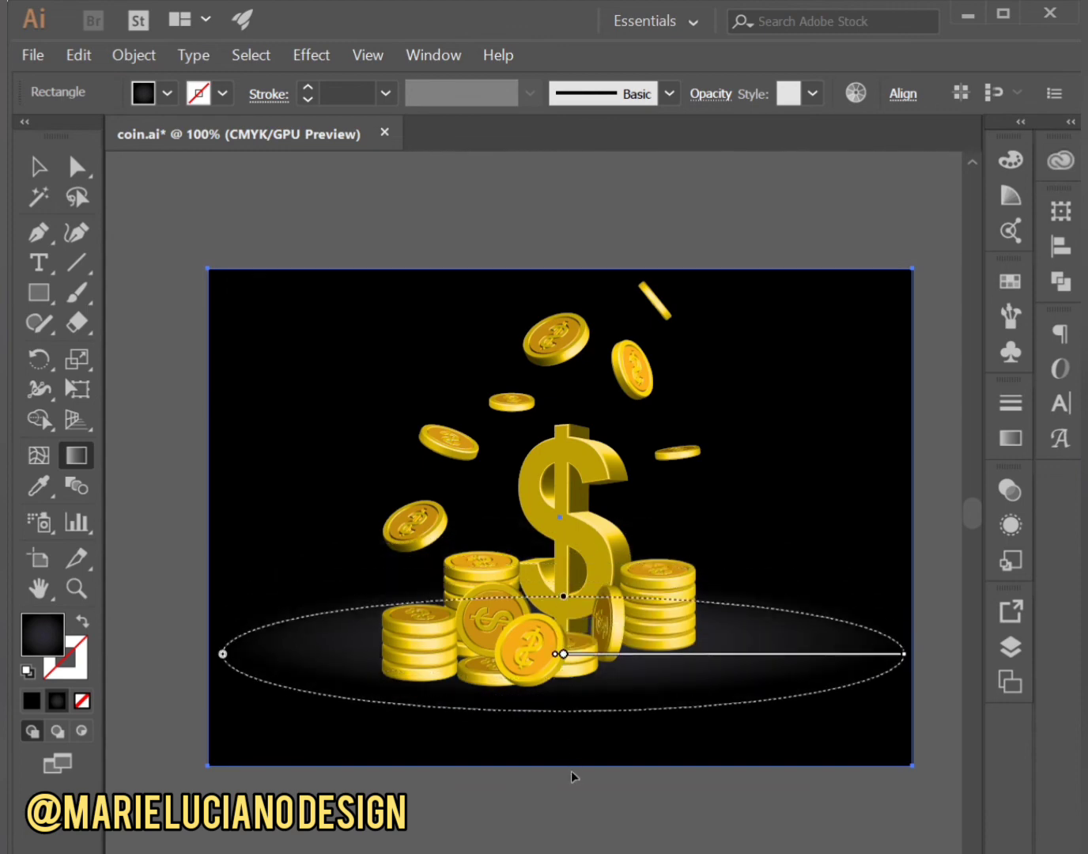
pyautogui.click(38, 167)
pyautogui.hotkey('ctrl', 'shift', 'a')
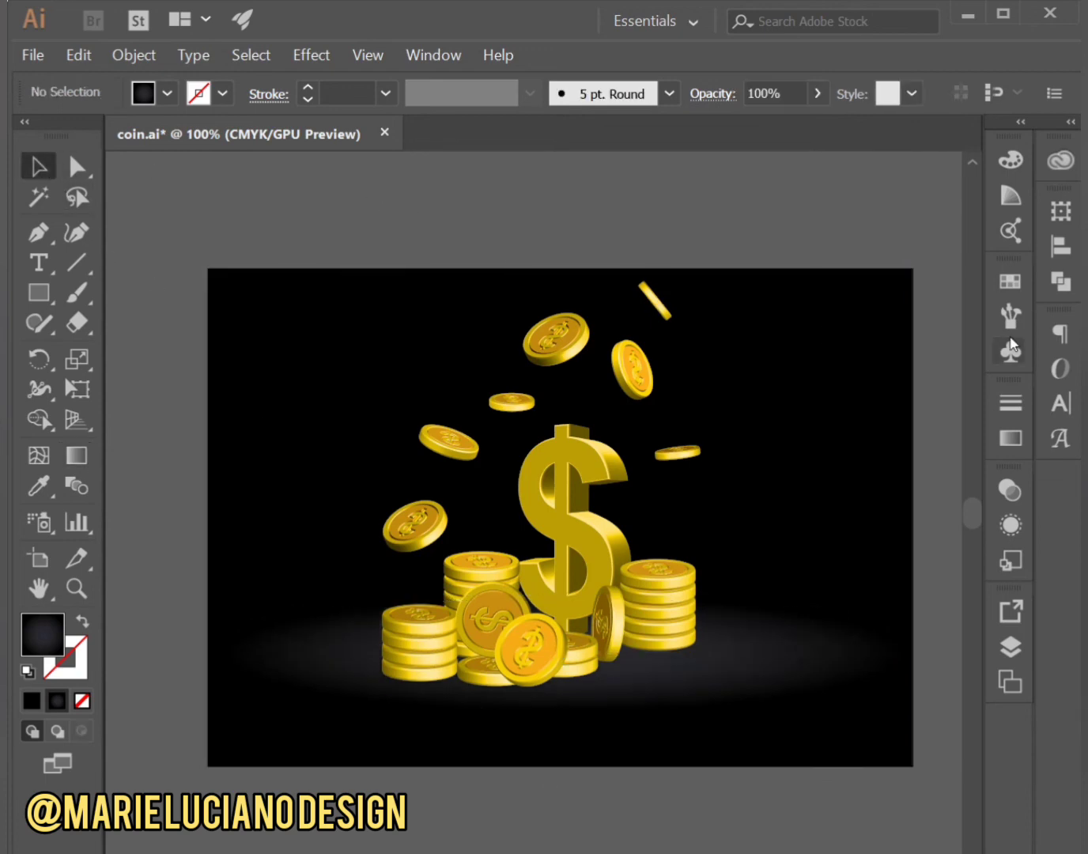
# Examine the finished coin and dollar sign composition at 150% magnification
pyautogui.click(76, 589)
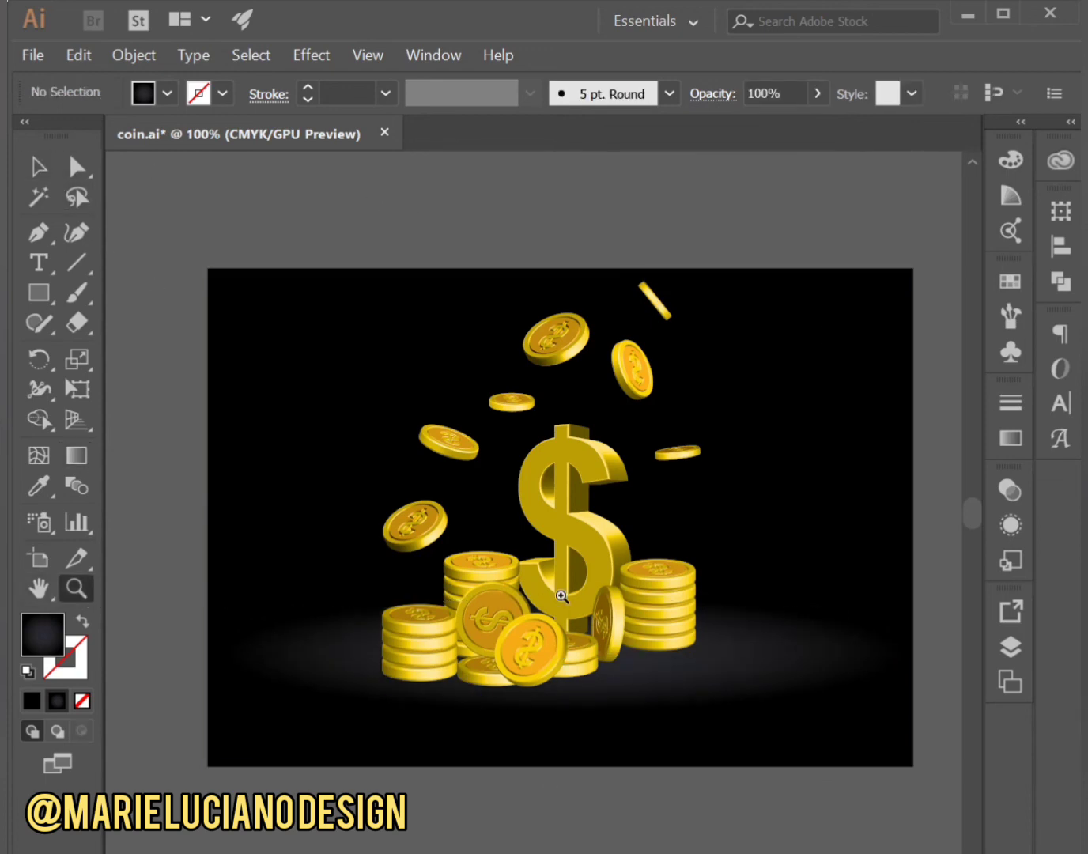
pyautogui.click(613, 626)
pyautogui.scroll(4, 704, 673)
pyautogui.scroll(-1, 720, 680)
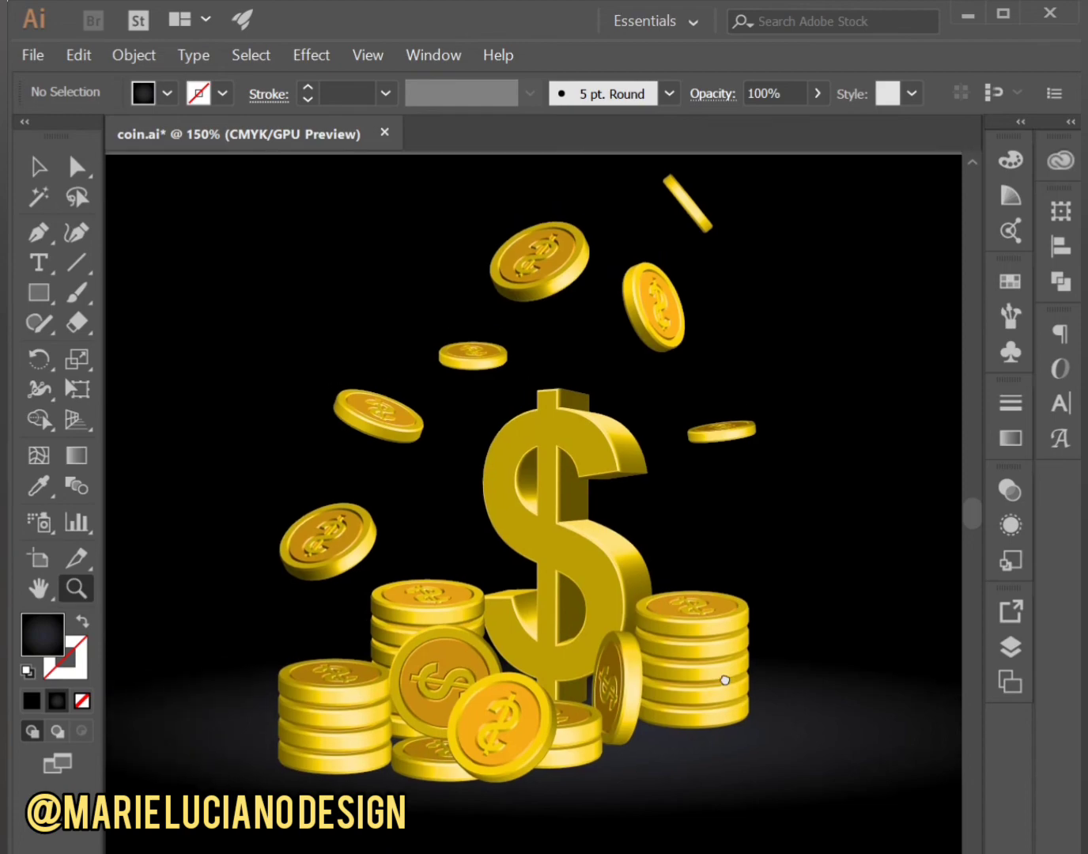
pyautogui.scroll(-1, 725, 680)
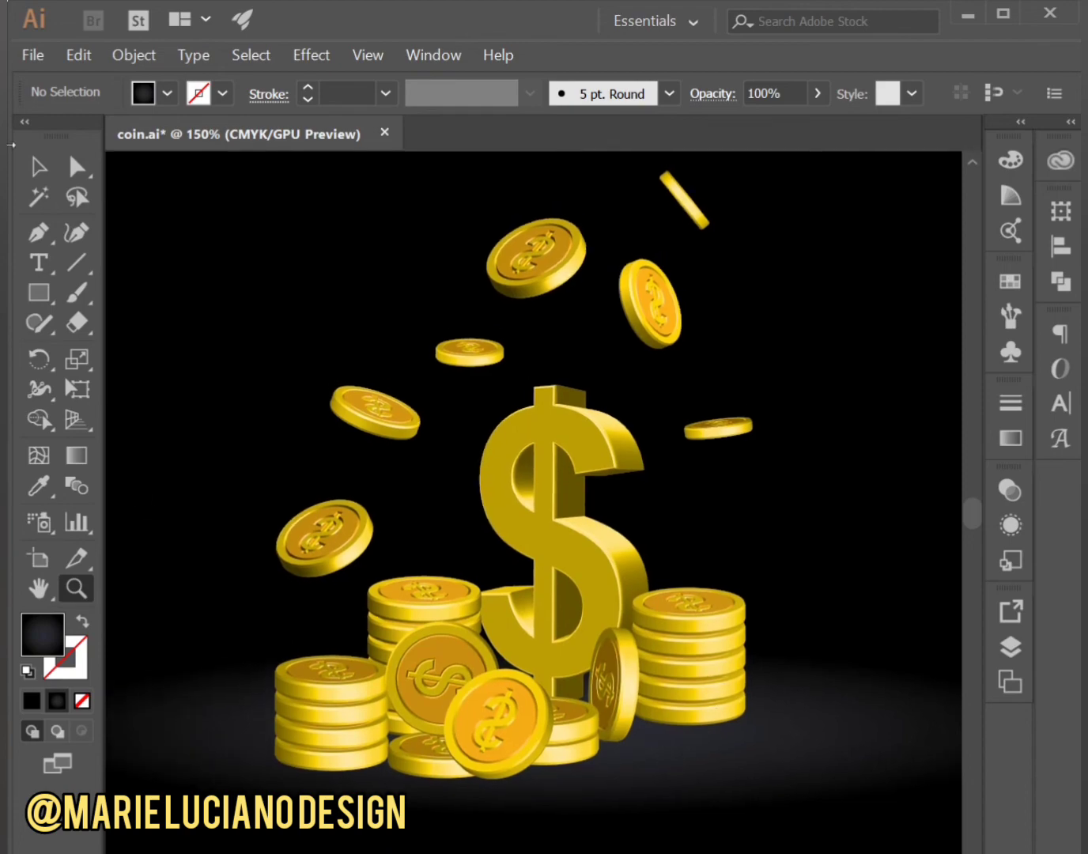
pyautogui.click(38, 168)
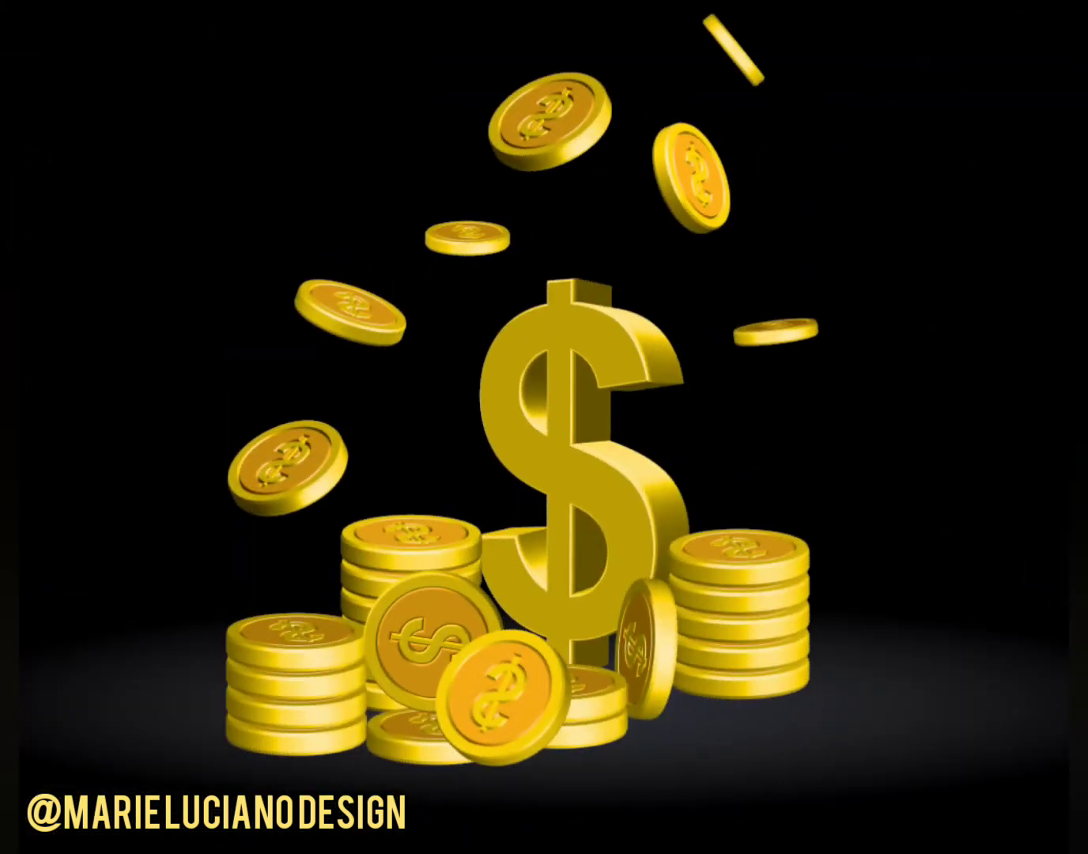